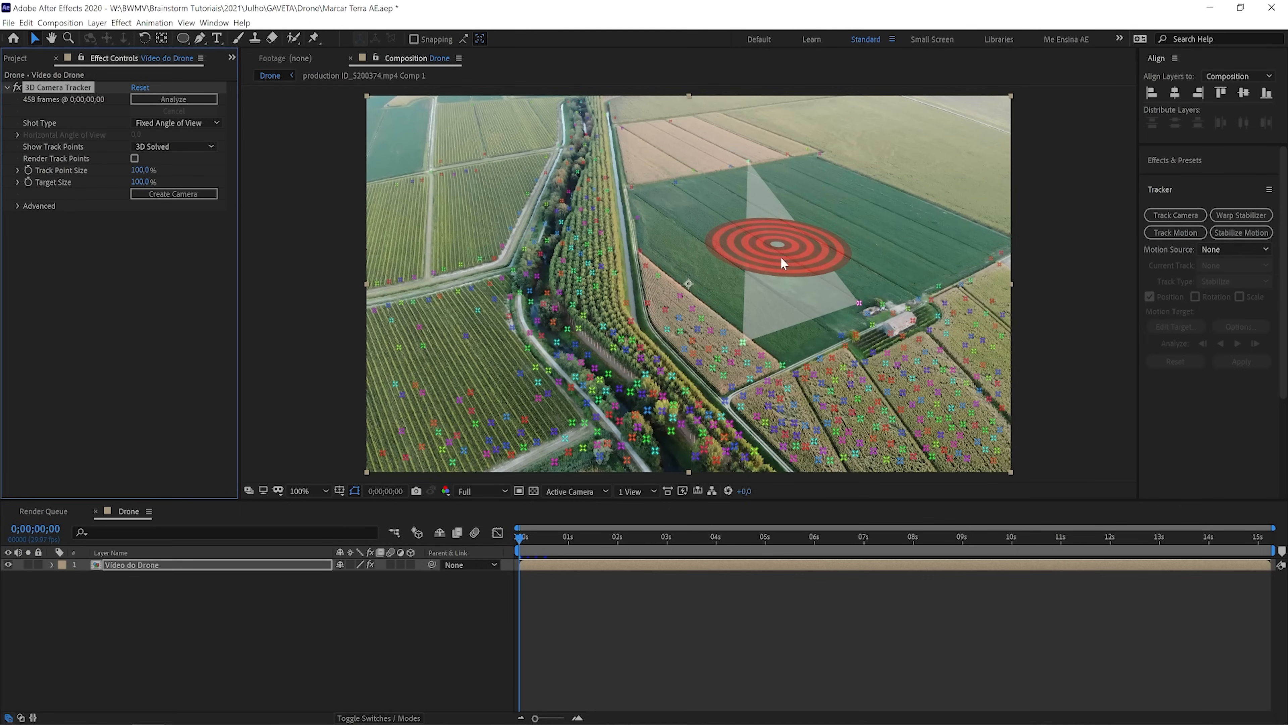
- Create a solid and camera from the tracked target plane on the green field and deselect the layers to preview the track
right_click(784, 263)
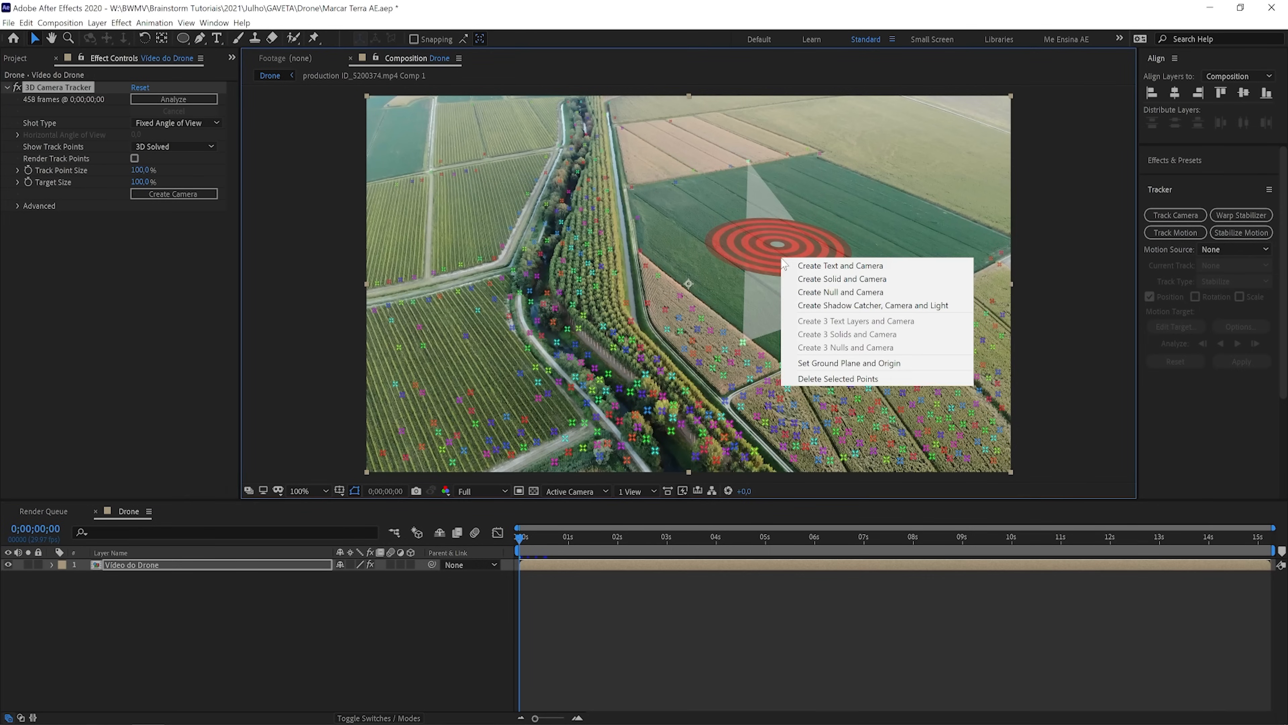
left_click(811, 283)
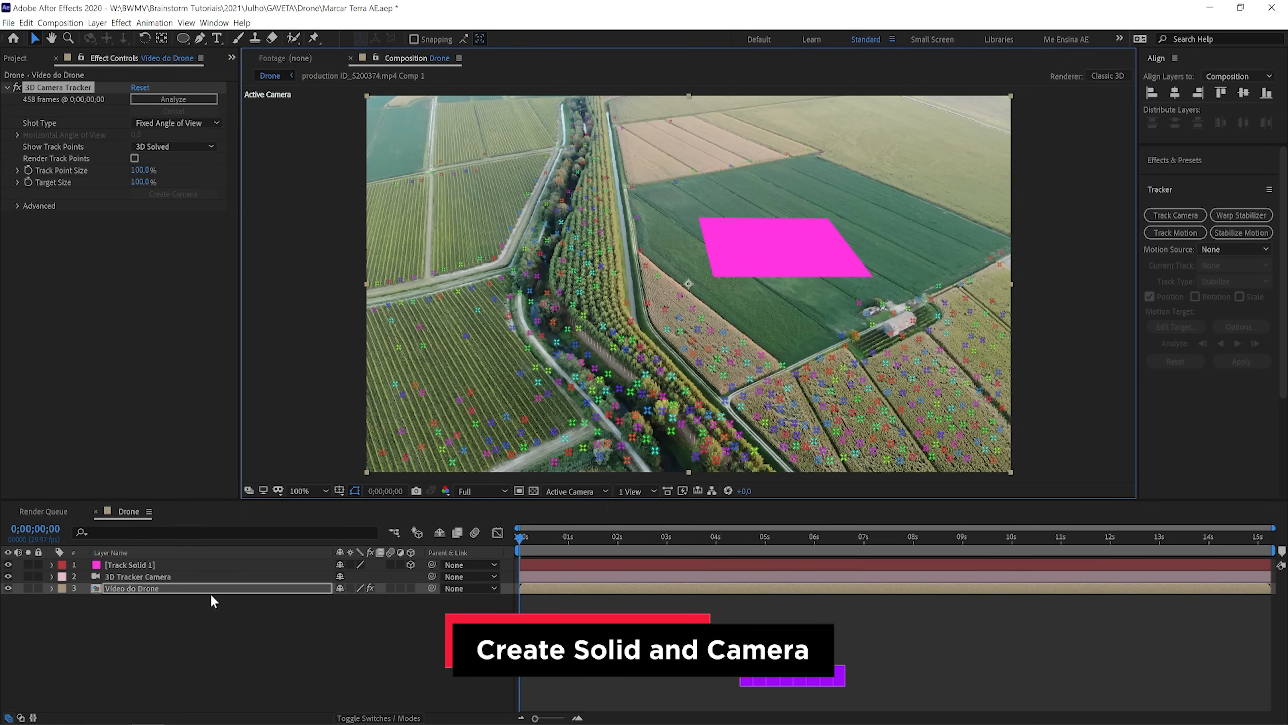
left_click(223, 609)
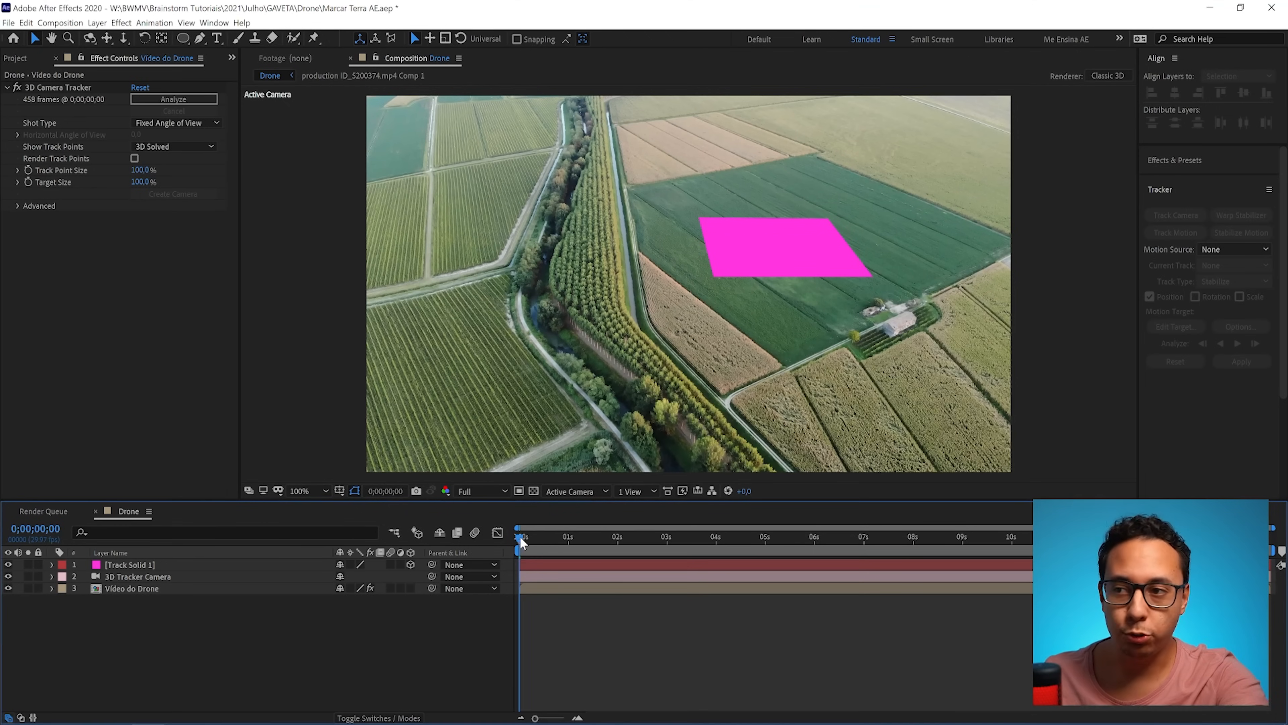
mouse_move(519, 538)
left_mouse_down()
mouse_move(1007, 553)
mouse_move(519, 558)
left_mouse_up()
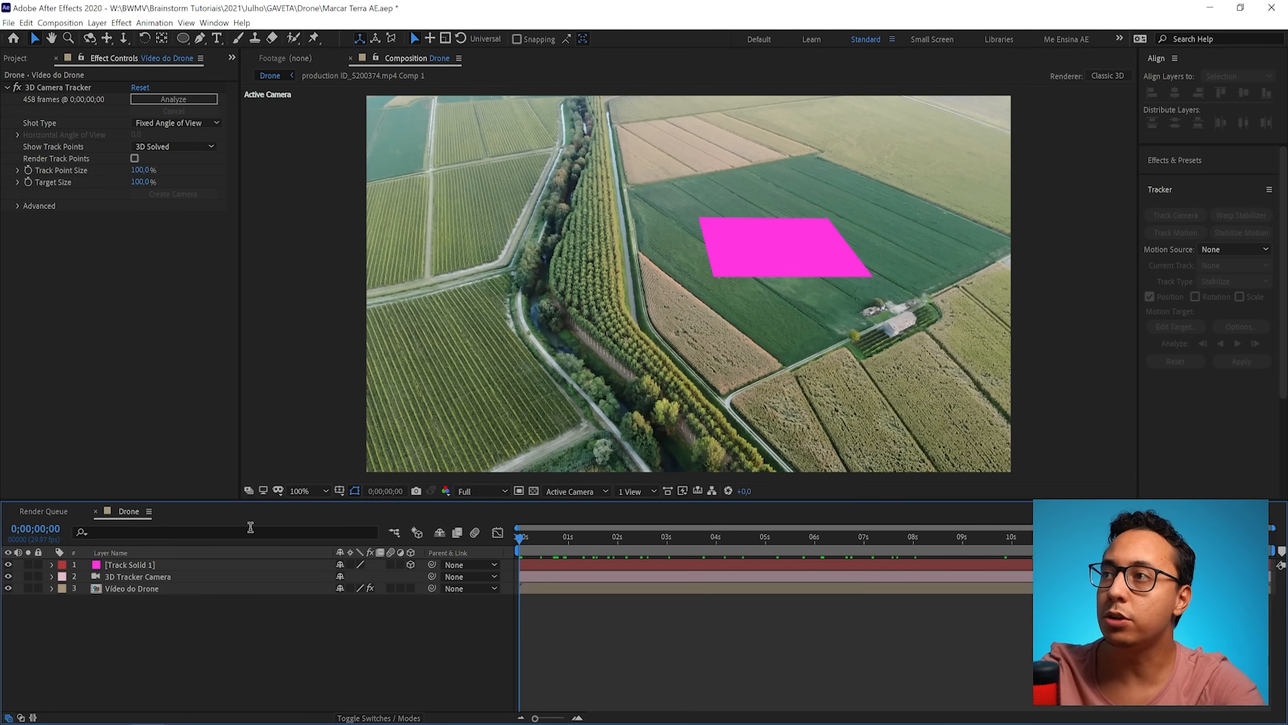
- Draw a four-sided shape over the pink solid with the Pen tool, using a white FFFFFF fill and no stroke
left_click(200, 39)
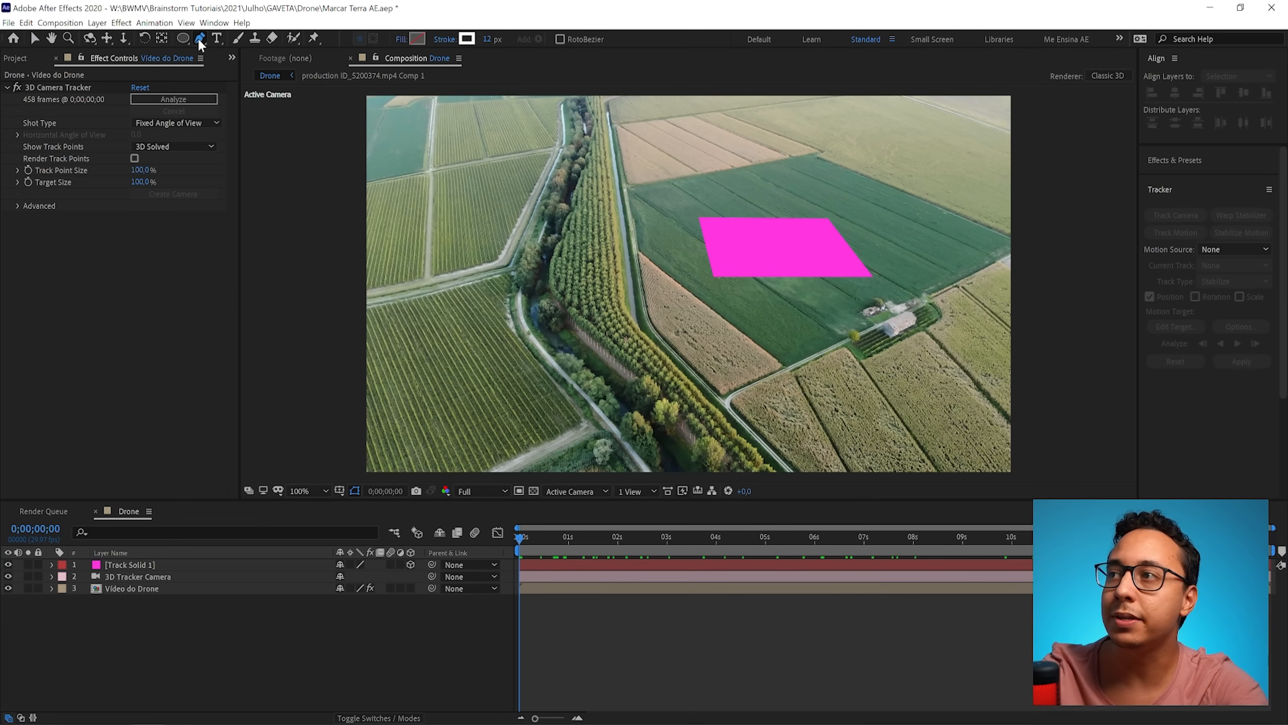
left_click(417, 39)
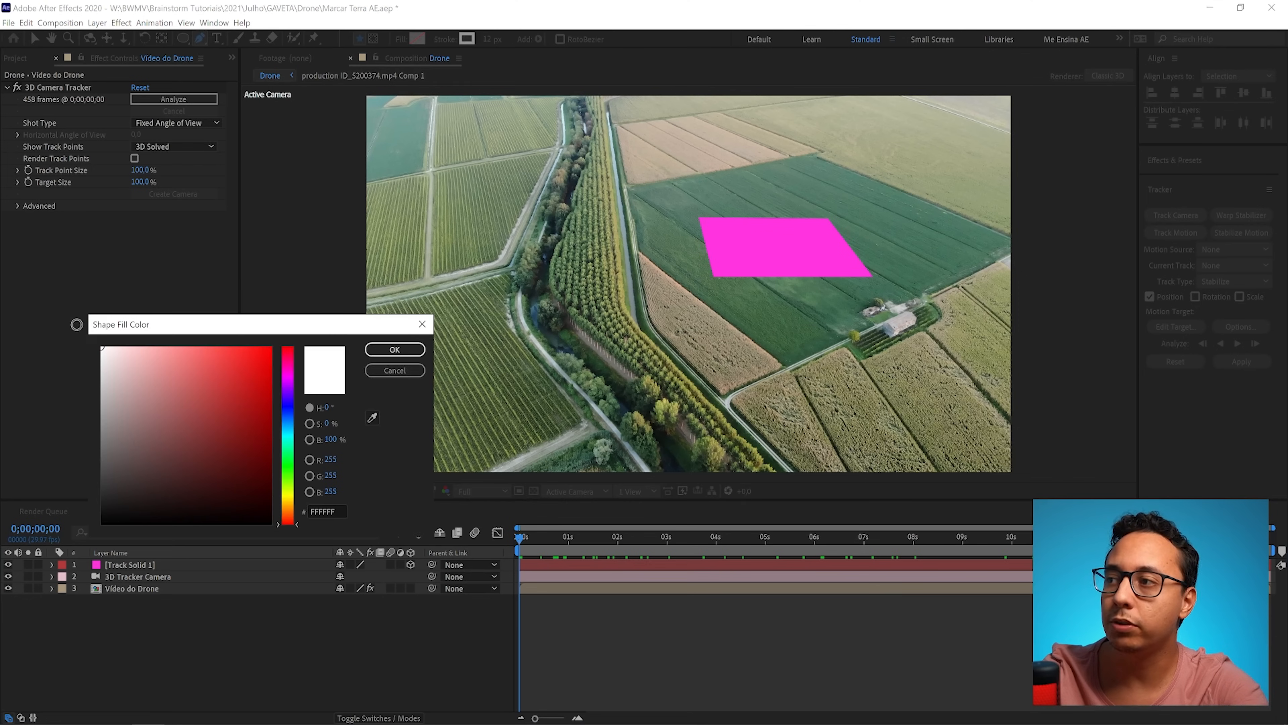
left_click(414, 349)
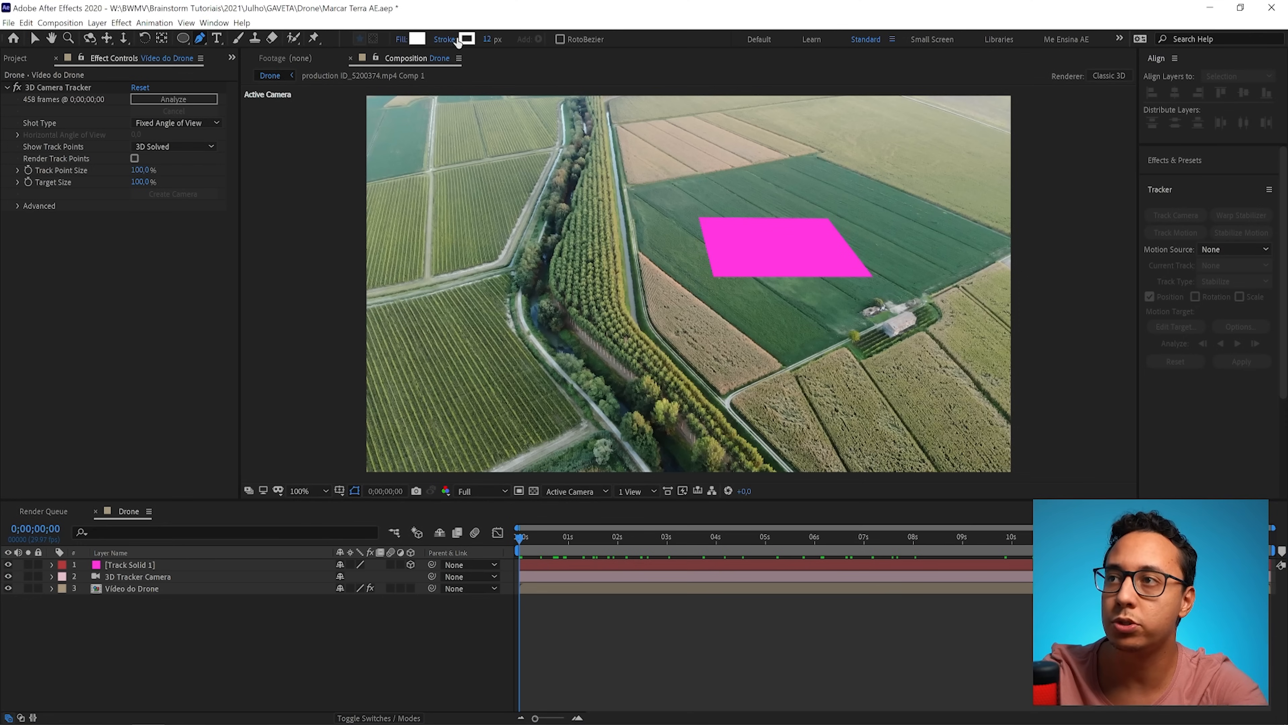
left_click(444, 42)
left_click(589, 327)
left_click(627, 413)
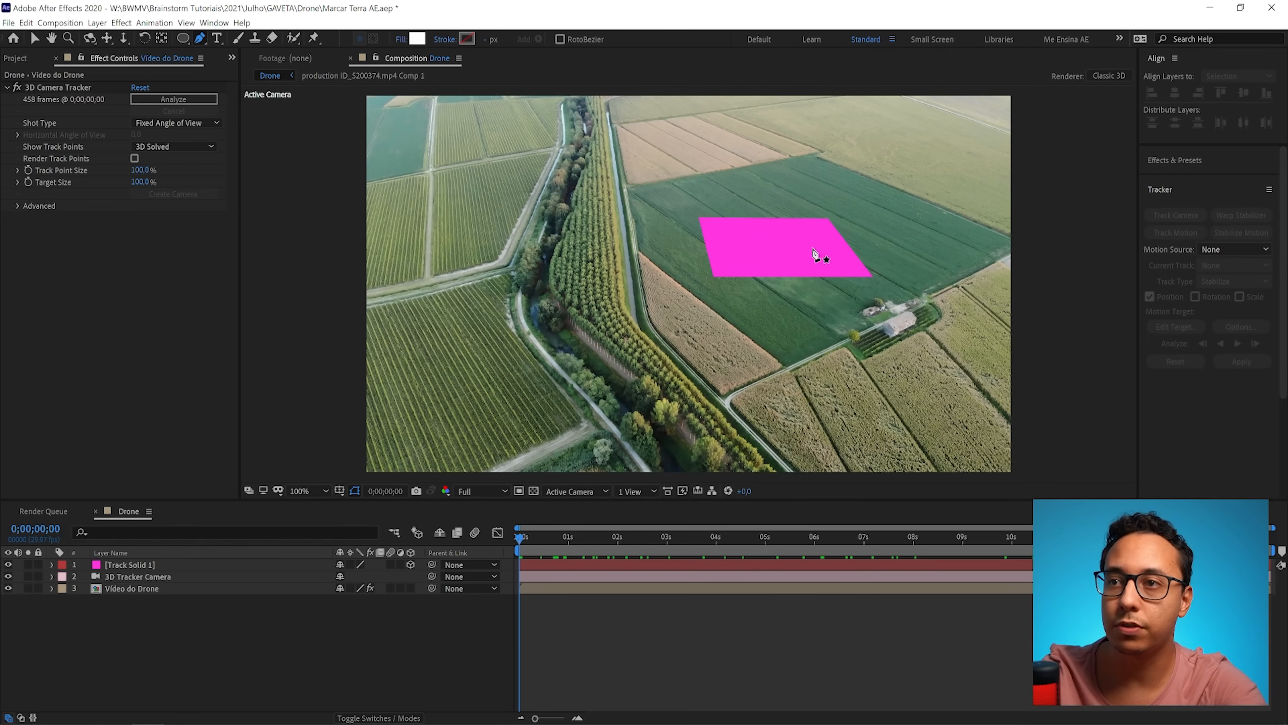
left_click(760, 240)
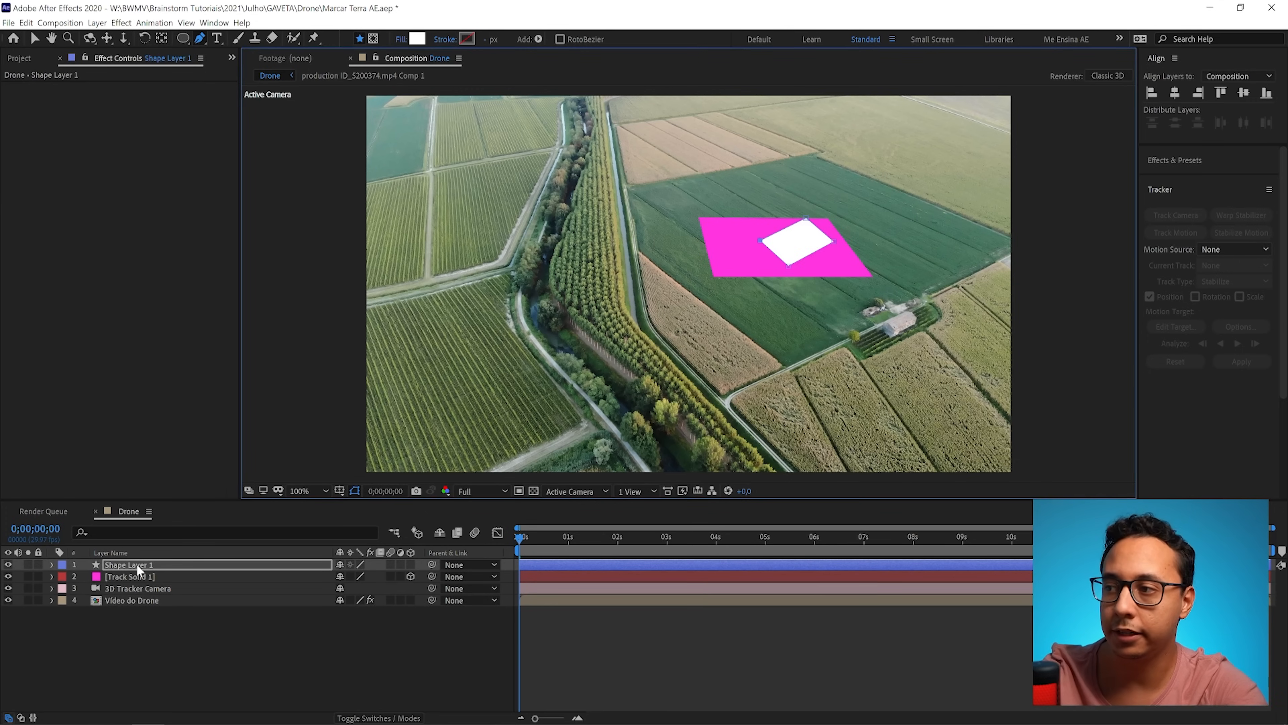
- Try a triangular mask on Track Solid 1 with Shape Layer 1 hidden, undo it, and show the shape layer again
left_click(8, 565)
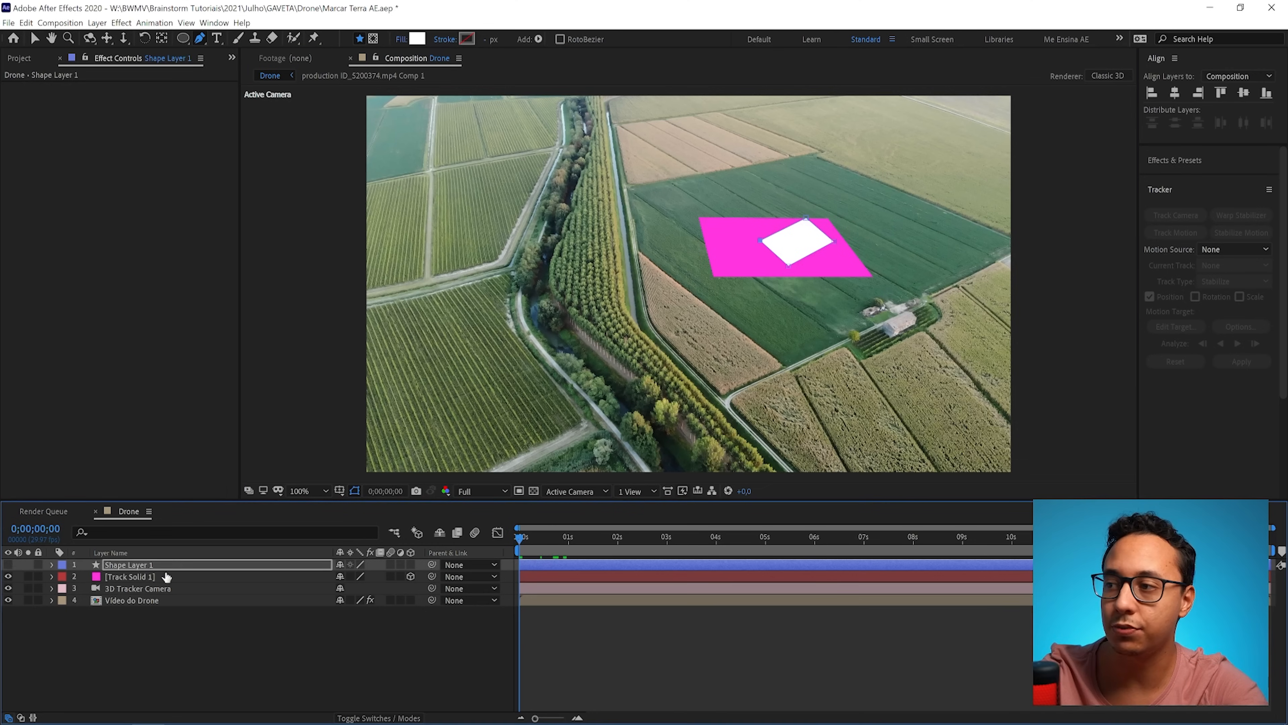
left_click(164, 576)
left_click(740, 245)
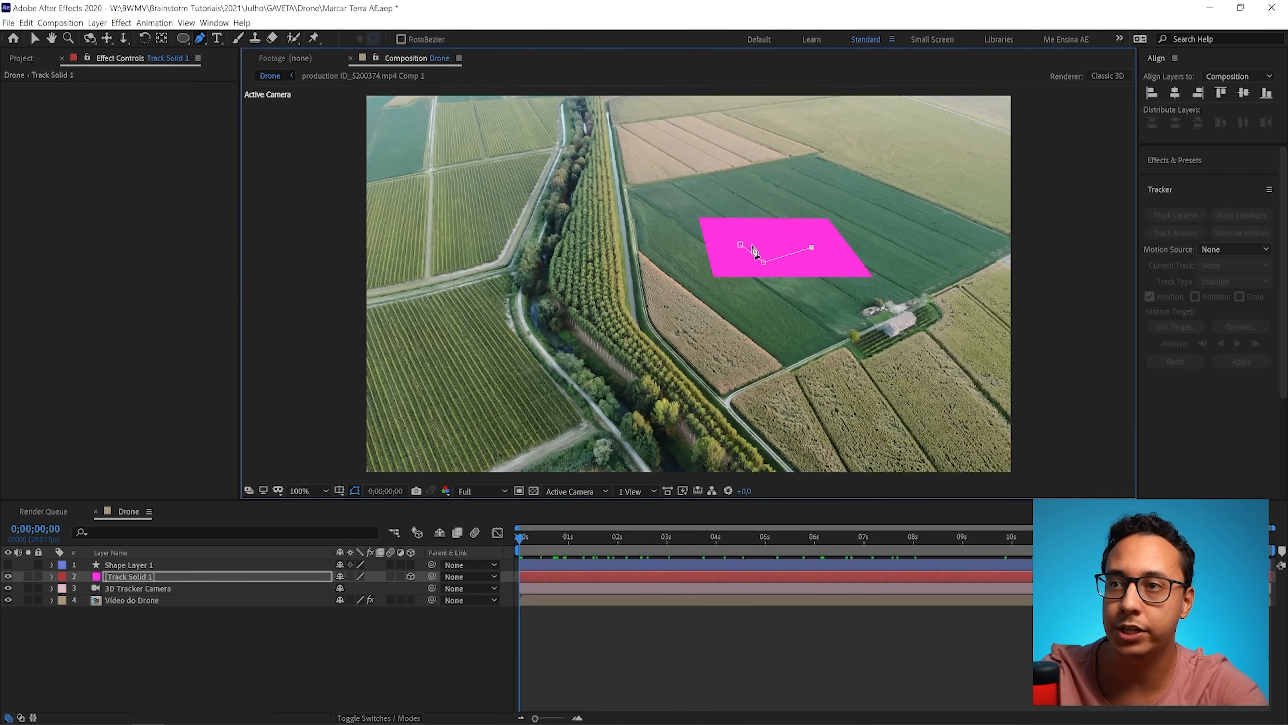
left_click(740, 245)
left_click(440, 643)
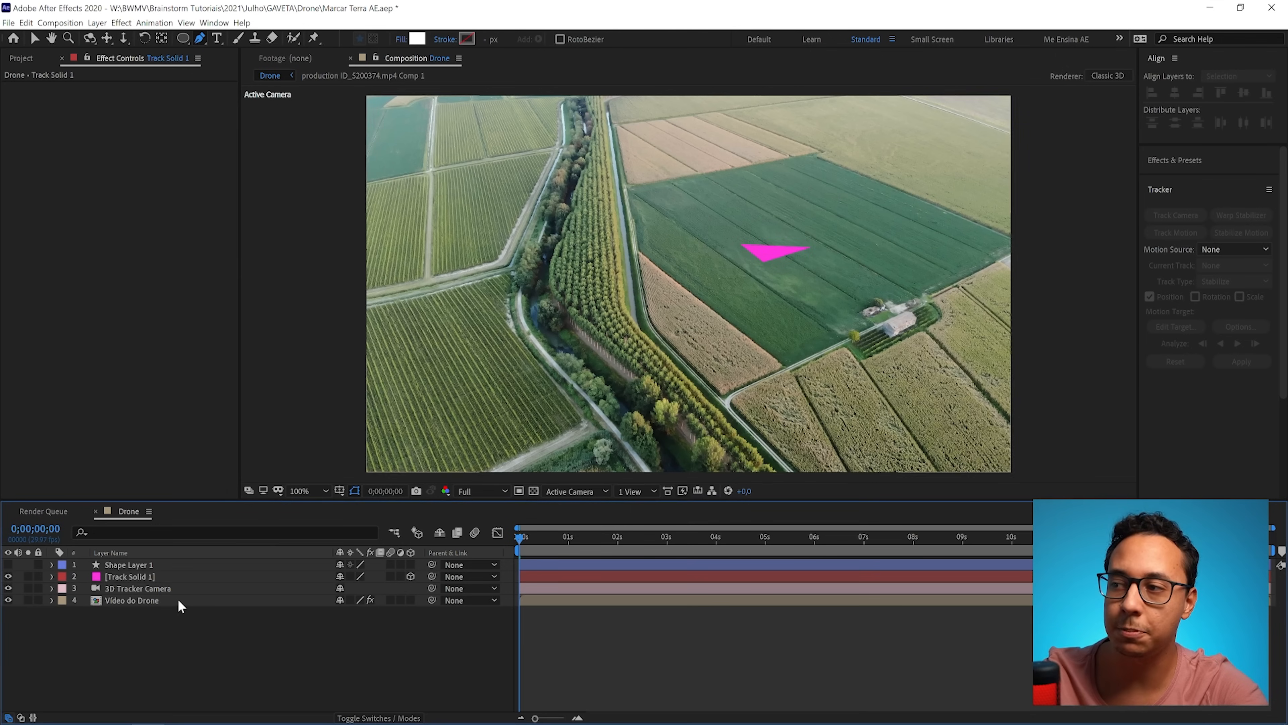
key("ctrl+z")
key("ctrl+z")
key("ctrl+z")
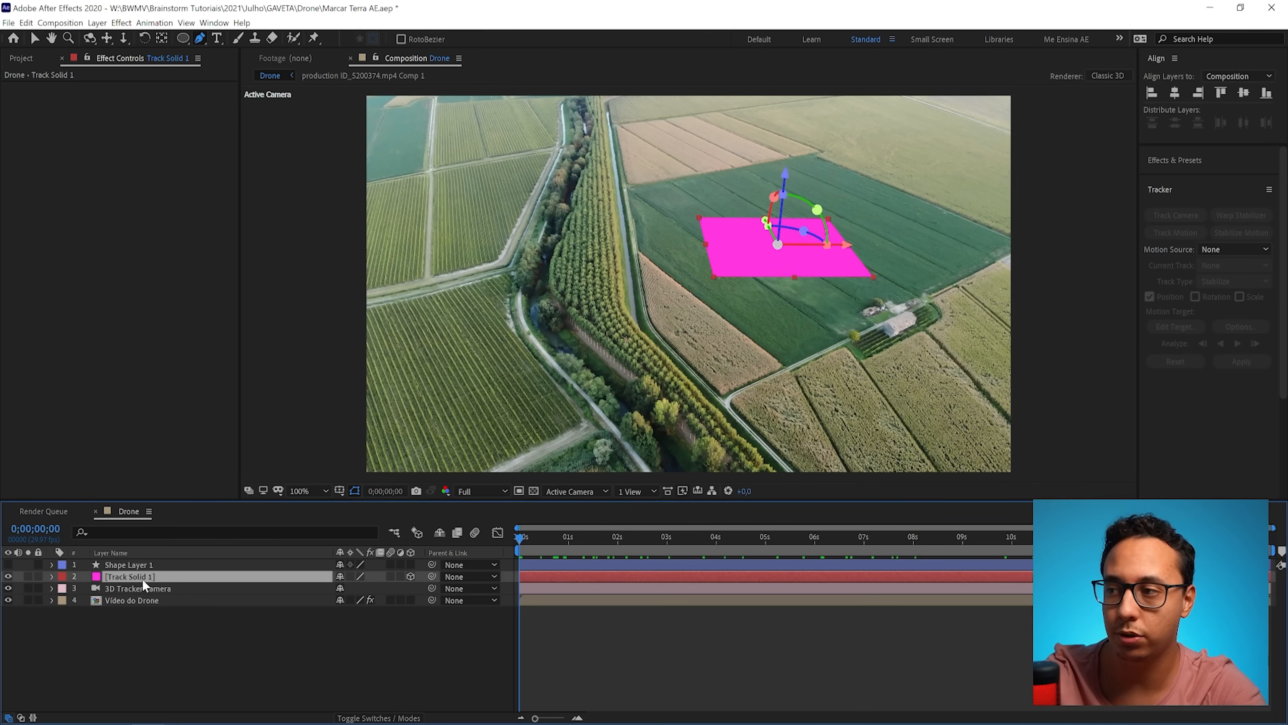
left_click(129, 565)
left_click(8, 564)
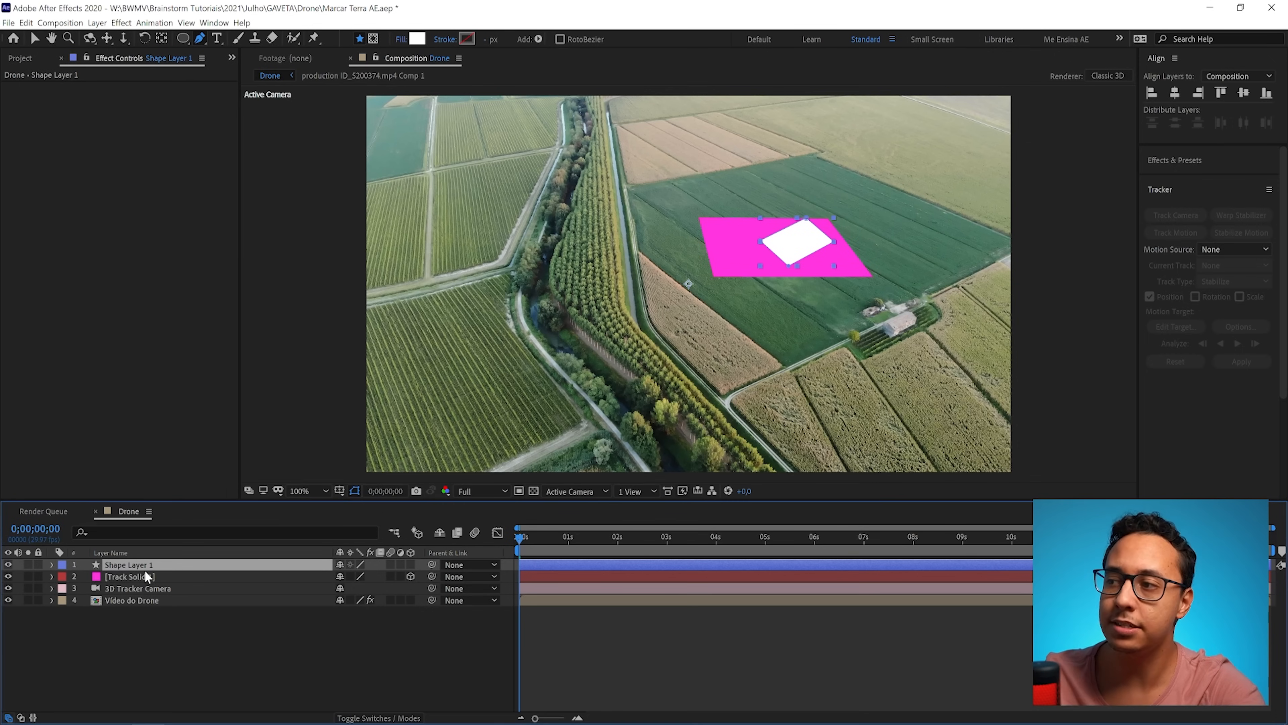
- Make Shape Layer 1 a 3D layer and parent it to Track Solid 1, moving it to the parent's location
left_click(410, 564)
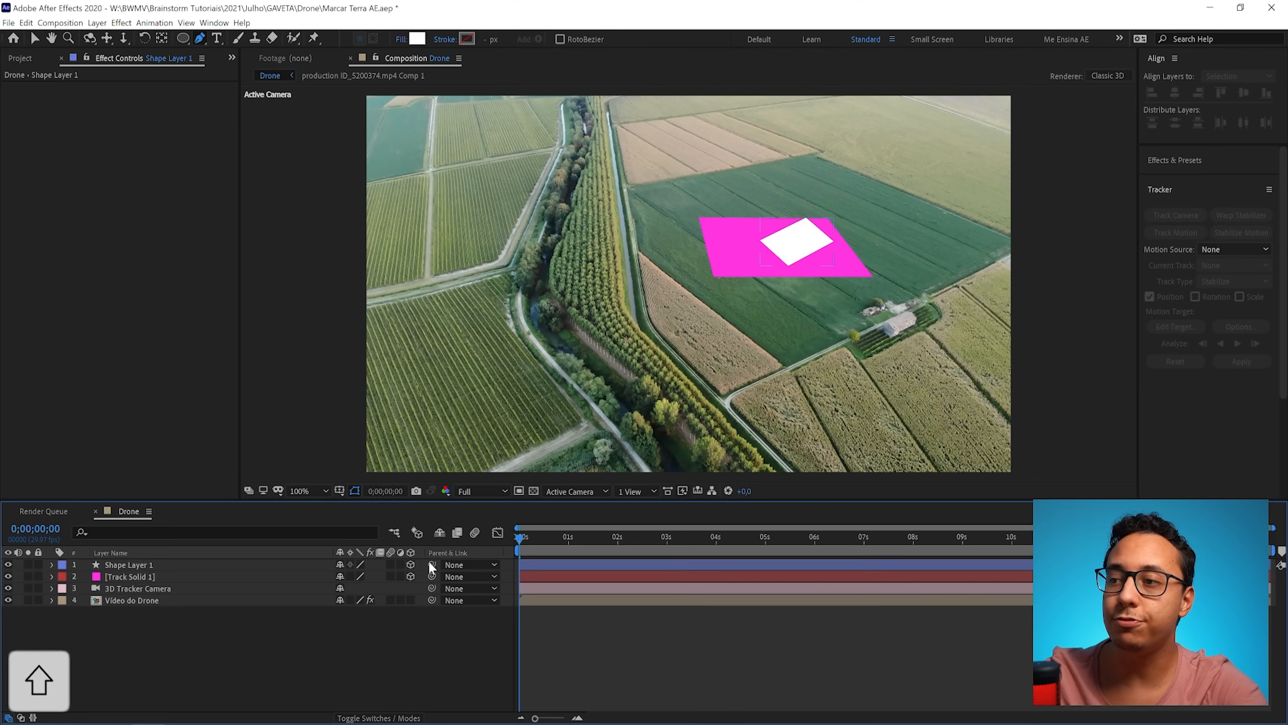
left_click_drag(430, 566, 176, 577)
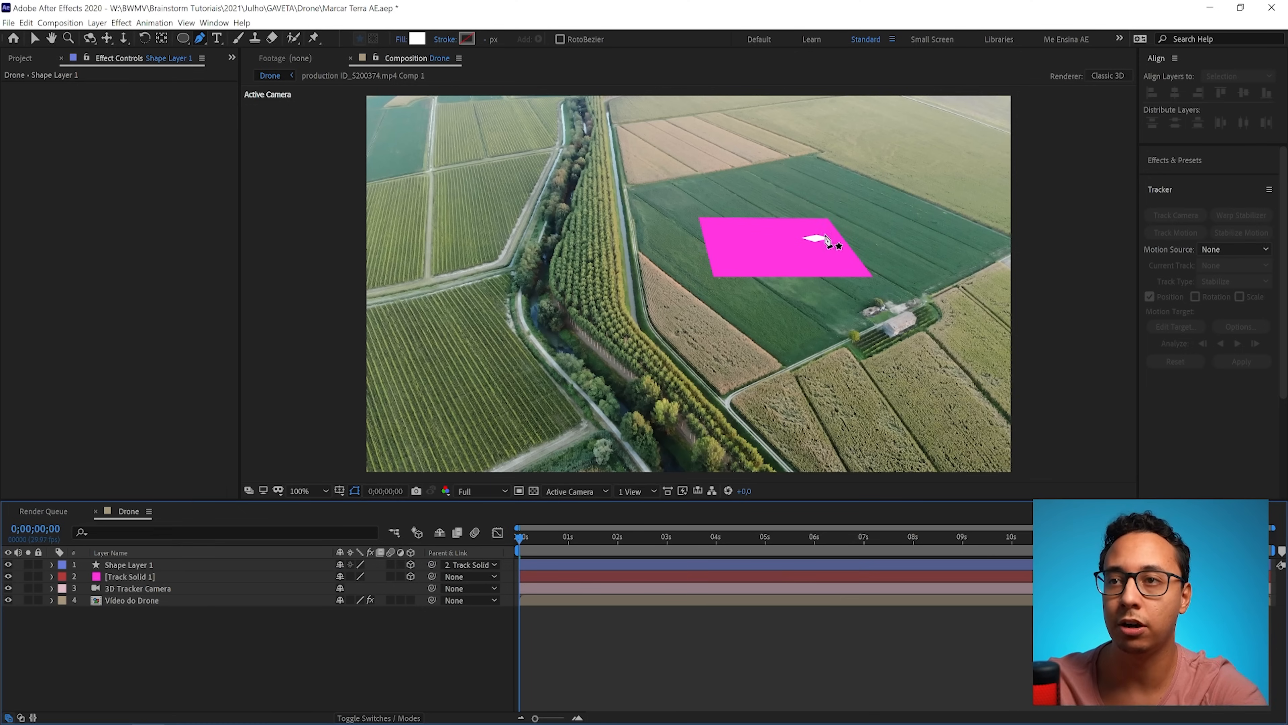
- Expand the contents of Shape Layer 1 and select the path of Shape 1 for editing
left_click(147, 568)
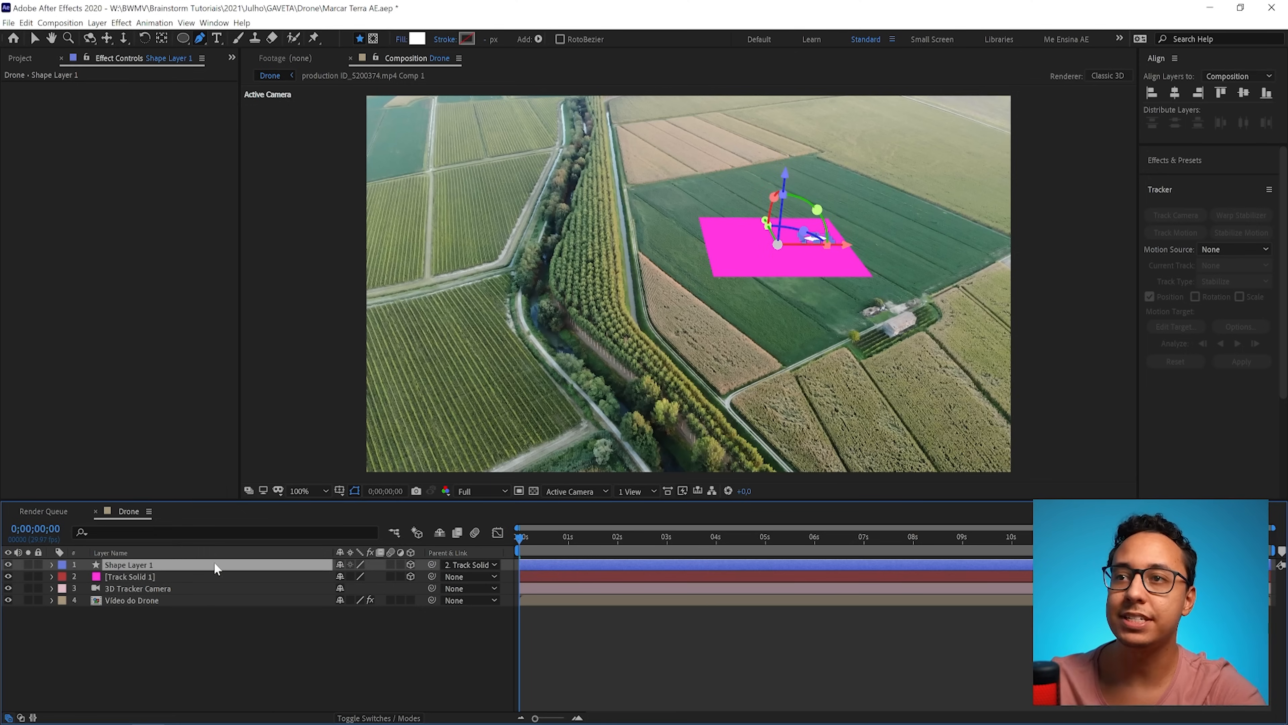
left_click(51, 565)
left_click(63, 578)
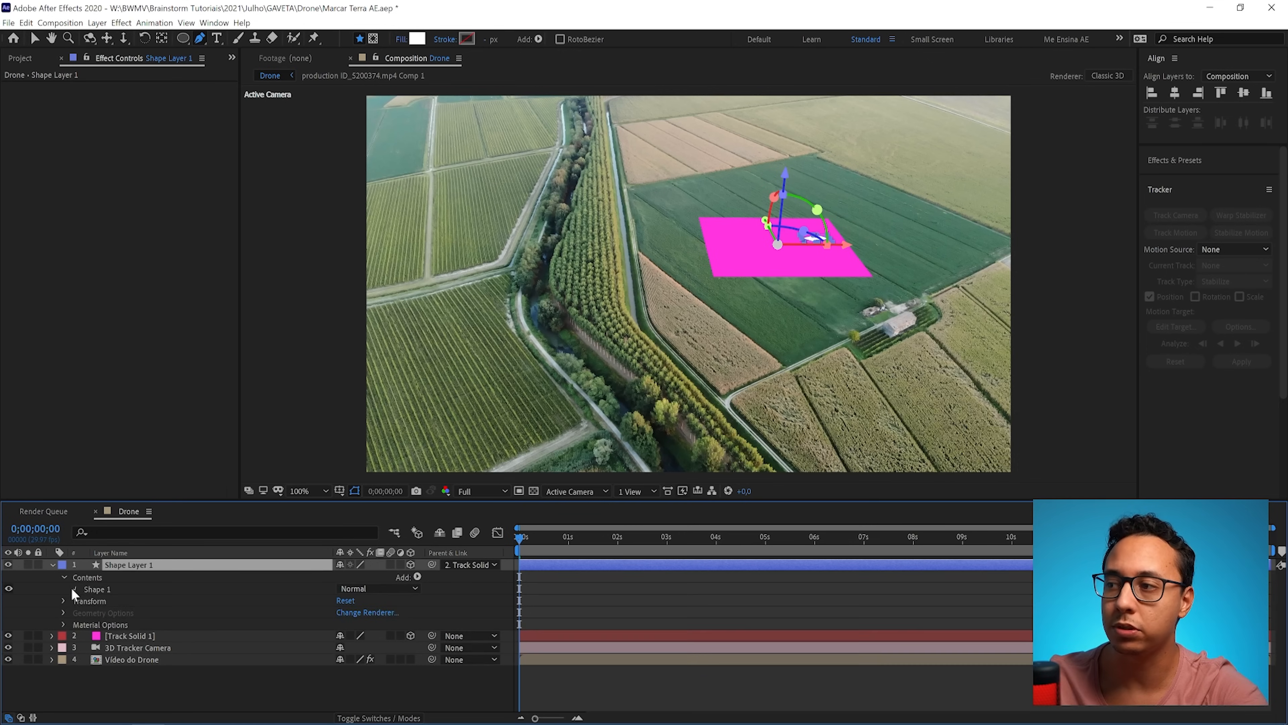
left_click(76, 589)
left_click(87, 601)
left_click(126, 612)
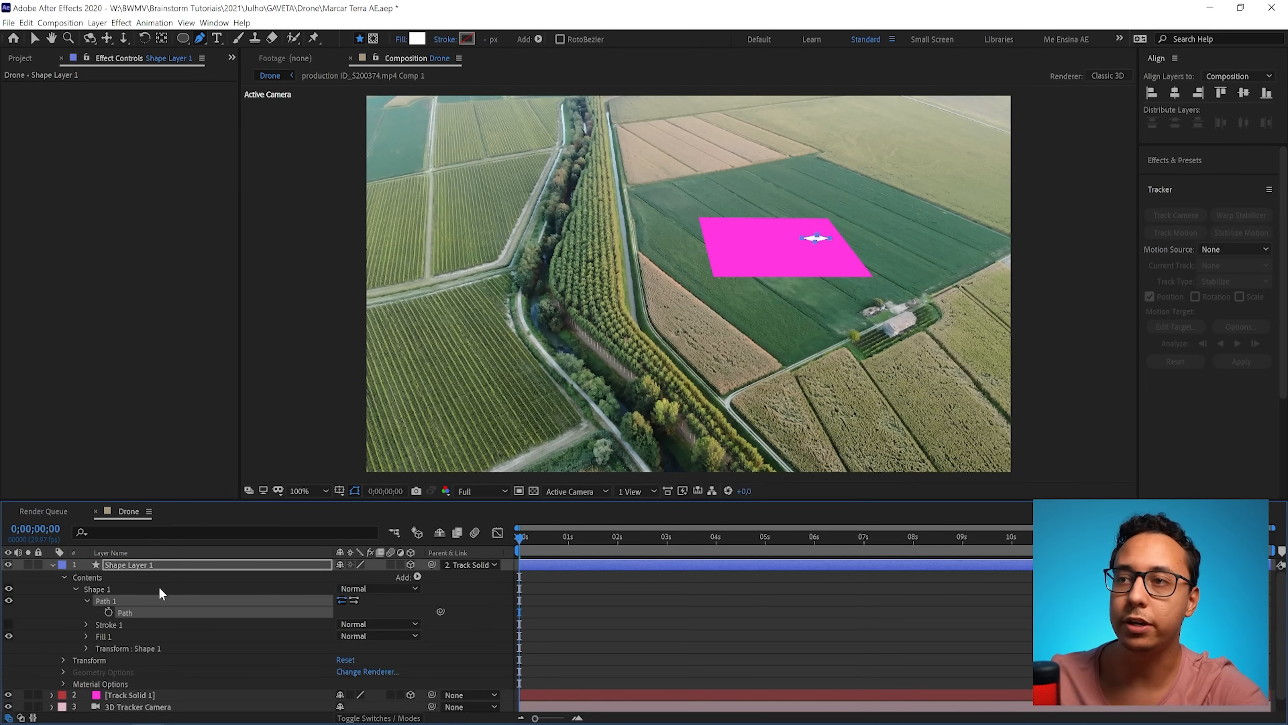
scroll(848, 224, "up", 1)
key("space")
left_click_drag(932, 203, 739, 327)
key("shift")
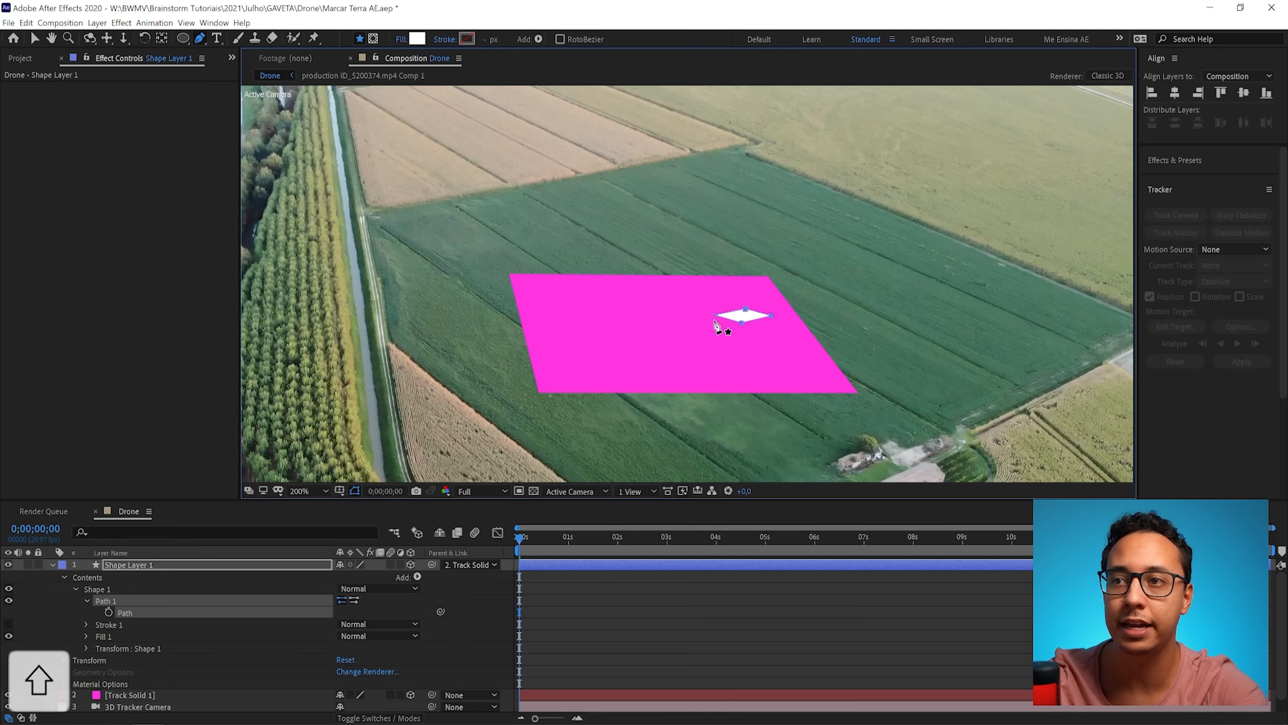
- Try to reposition the white shape's corner toward the field's edge and undo the change
left_click_drag(716, 318, 699, 311)
left_click_drag(517, 276, 376, 218)
key("ctrl+z")
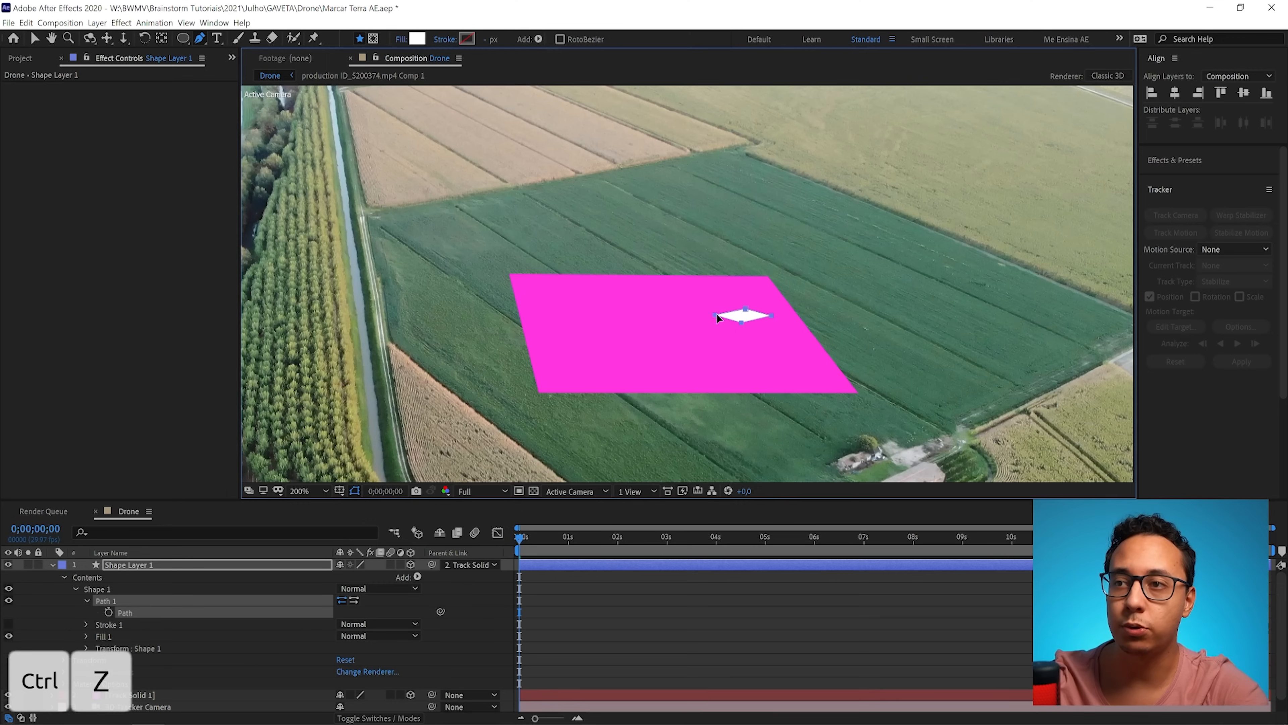
- Move the white shape's corner vertices onto the corners of the green field, including the one beyond the frame
left_click(714, 313, "shift")
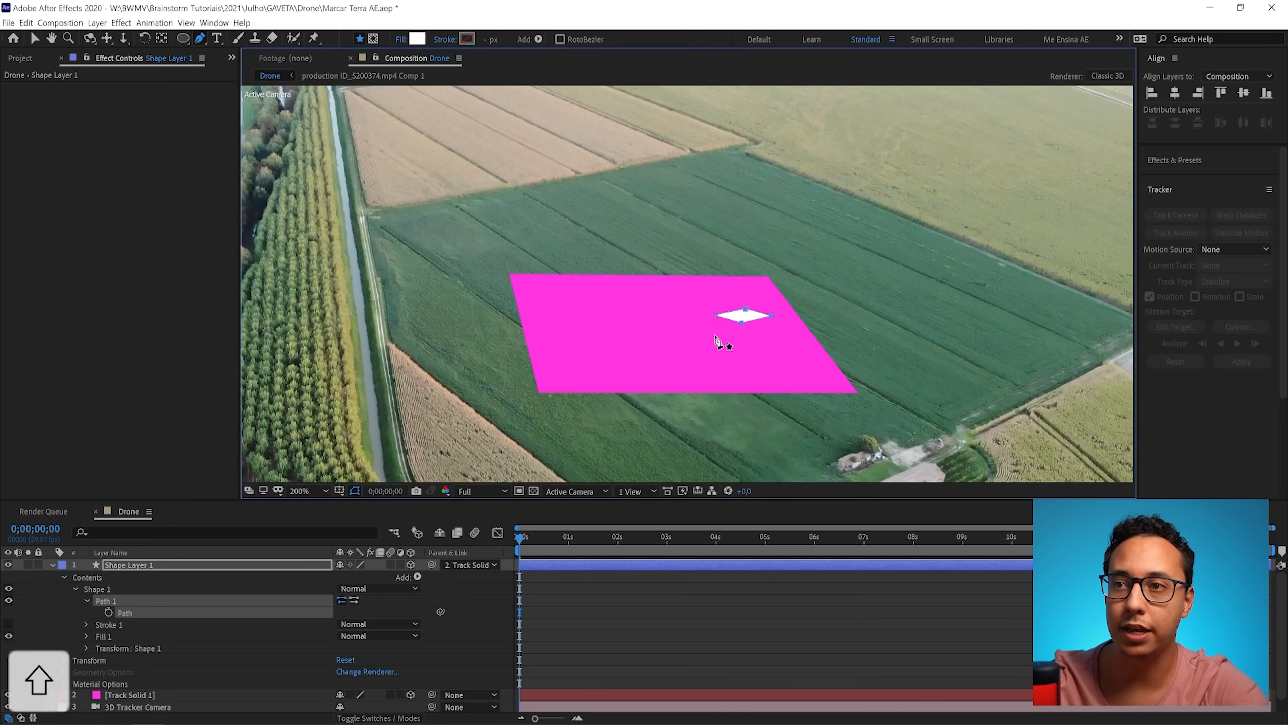
left_click_drag(715, 315, 740, 148)
left_click_drag(774, 317, 1184, 329)
left_click_drag(741, 322, 686, 468)
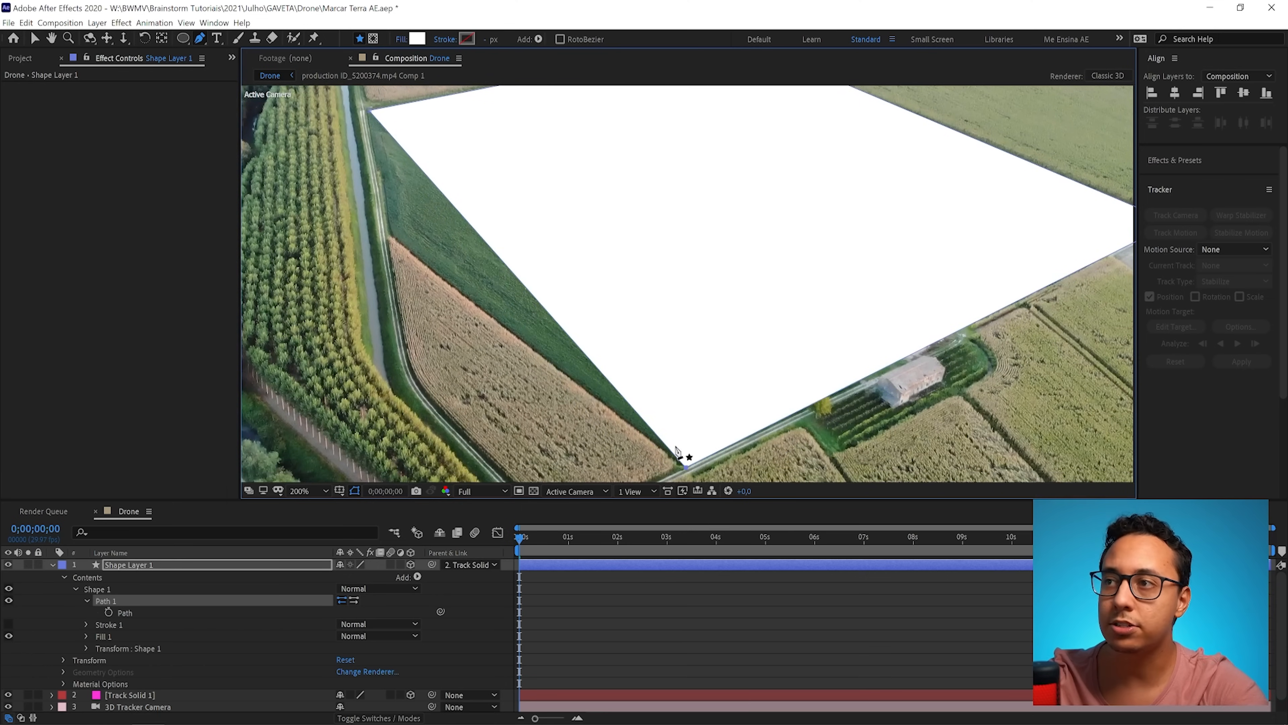
- Add a vertex on the uncovered side of the white shape and move it to the bend in the field's boundary
left_click(467, 221)
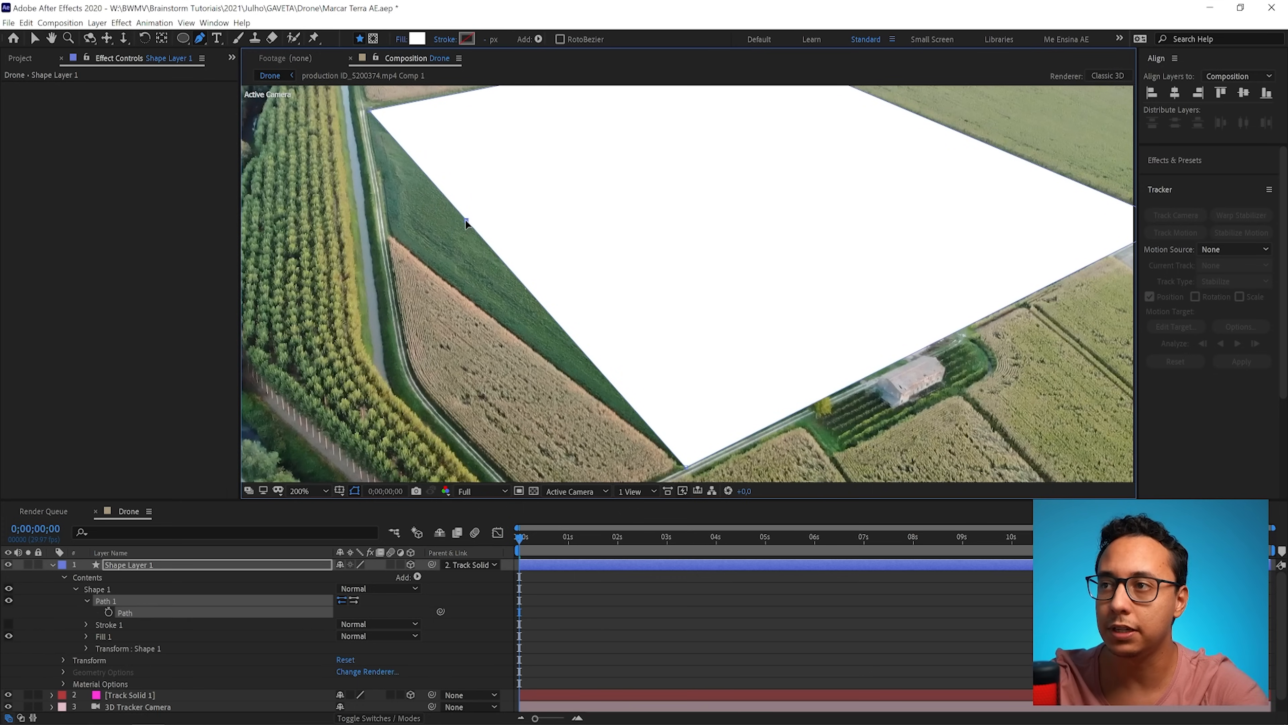
left_click_drag(411, 236, 389, 237)
scroll(706, 273, "down", 1)
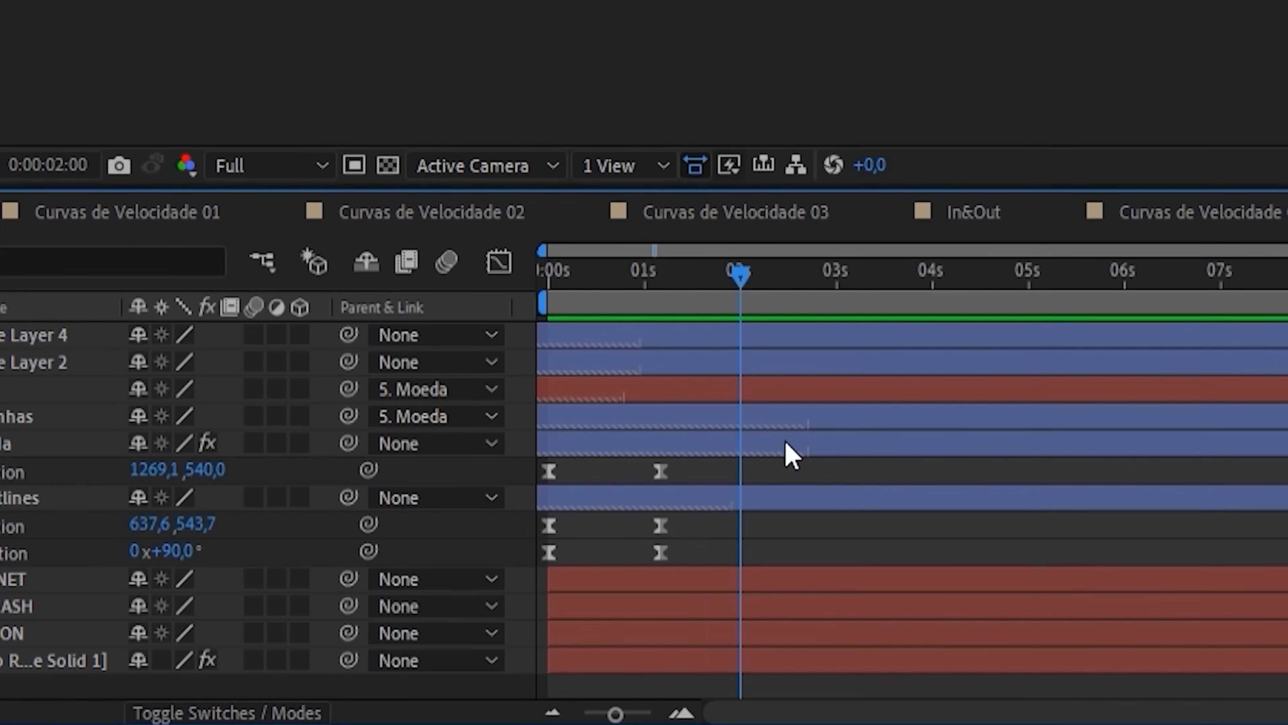
left_click_drag(848, 277, 768, 289)
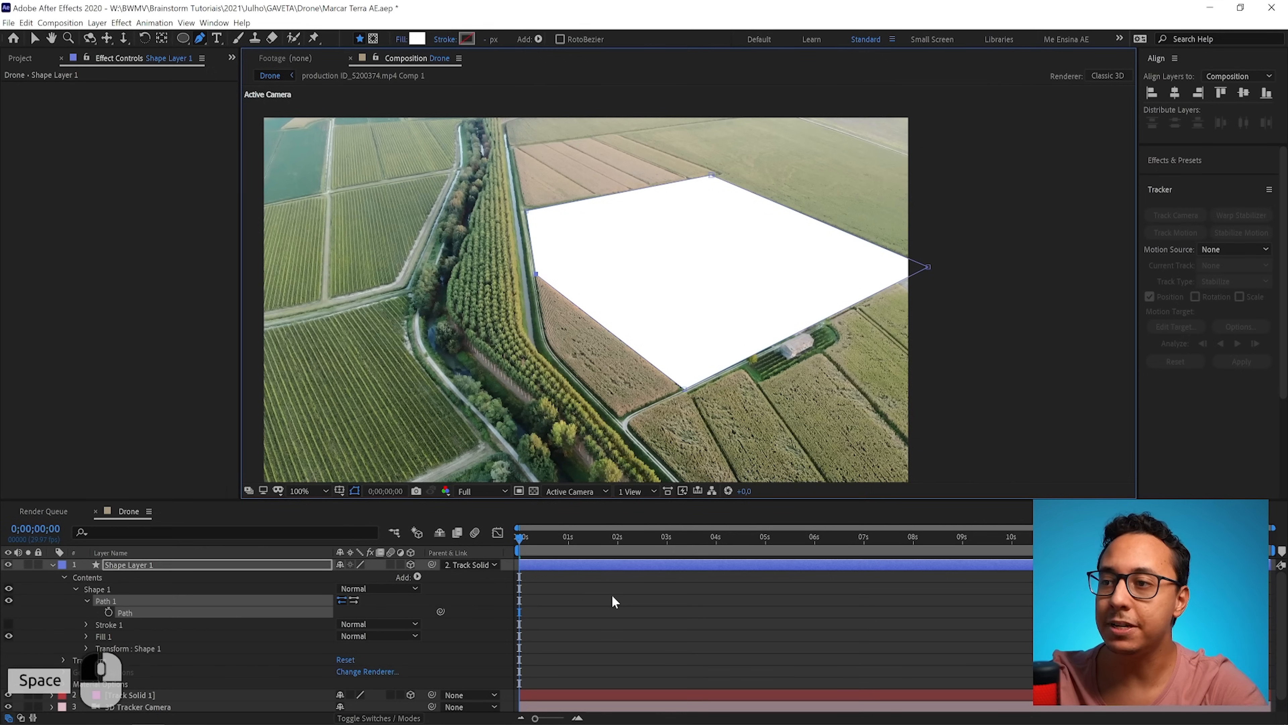
key("v")
left_click(612, 596)
left_click(53, 565)
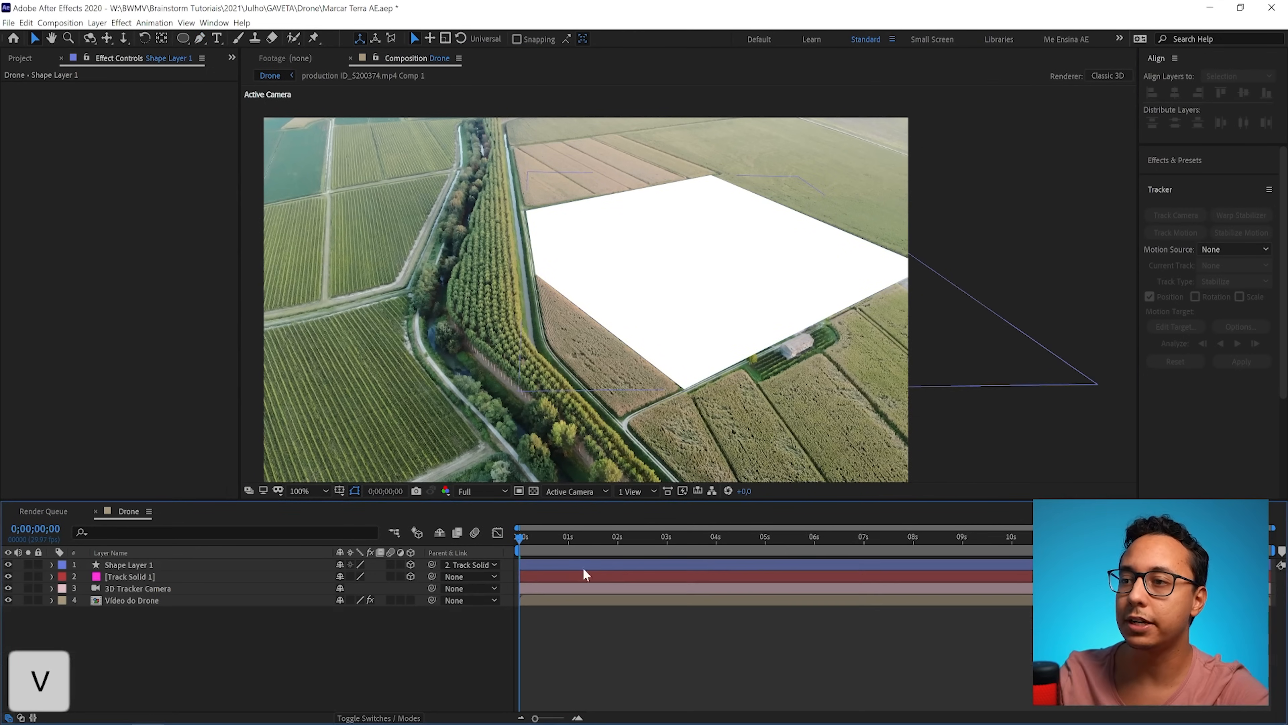
- Preview how the white shape follows the field throughout the clip and return to the first frame
key("space")
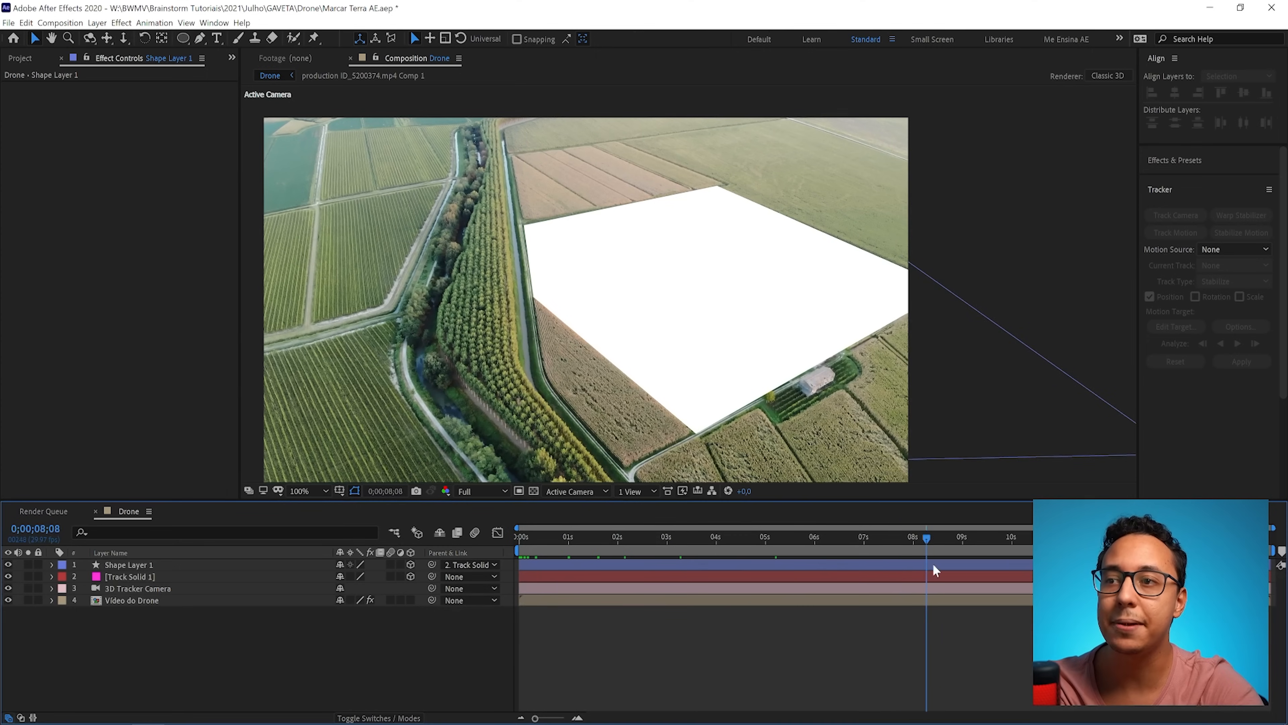
left_click_drag(933, 565, 1241, 571)
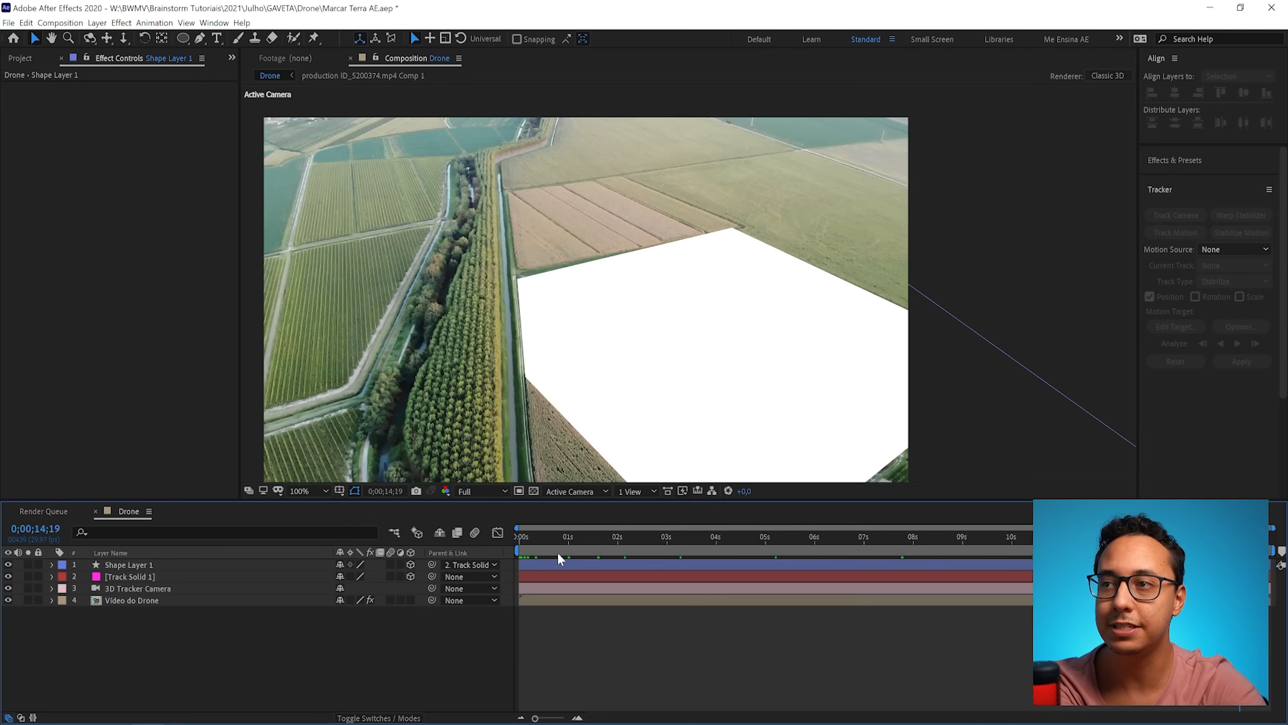
key("Home")
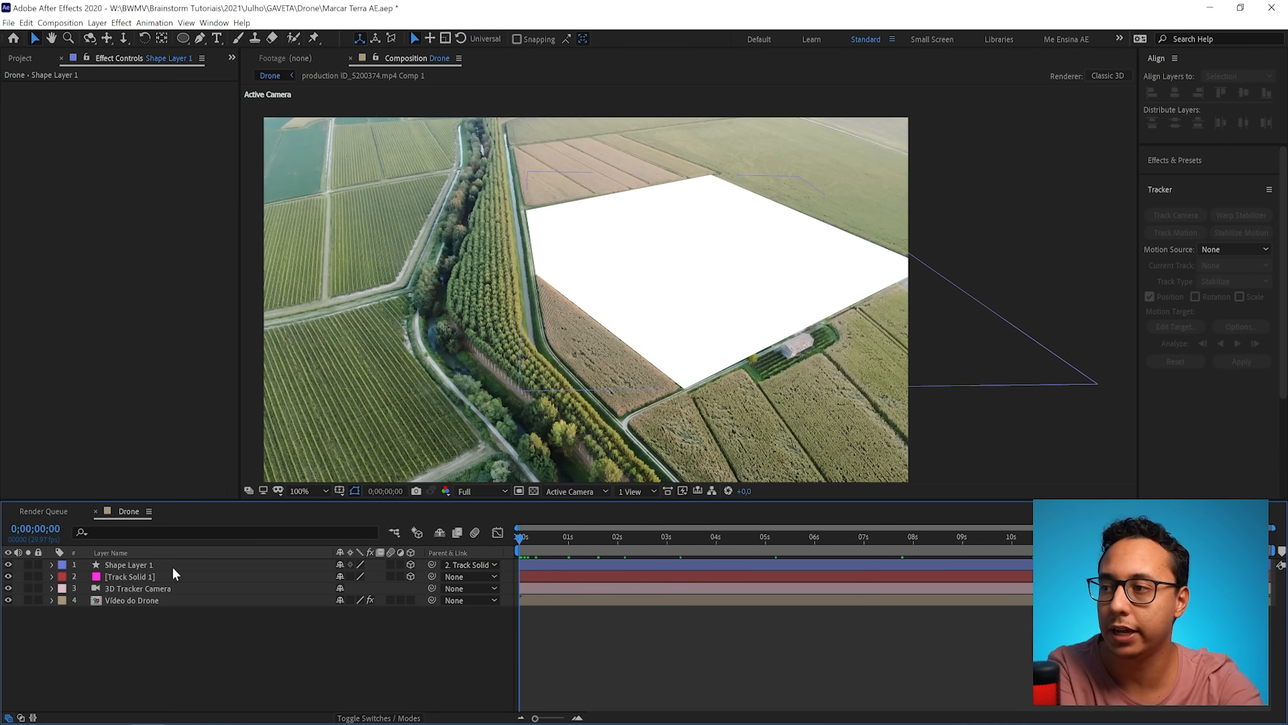
- Hide Shape Layer 1 and reveal the Scale property of Track Solid 1
left_click(149, 577)
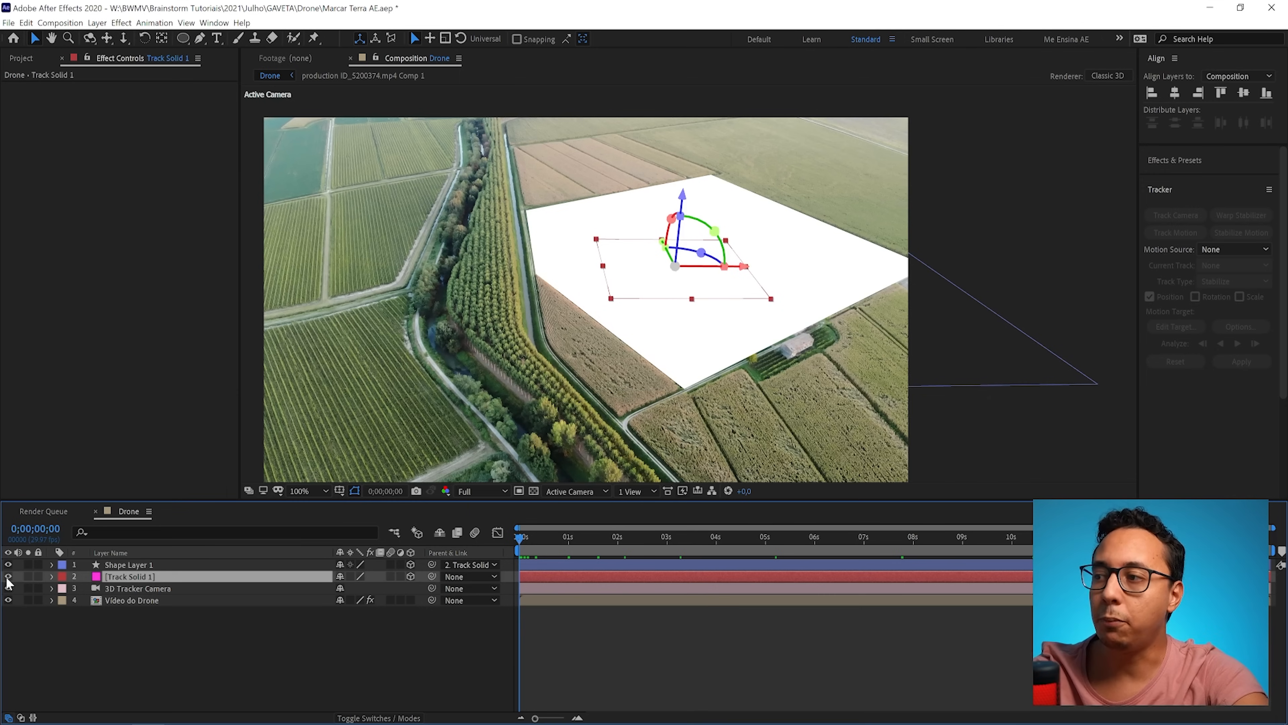
left_click(8, 564)
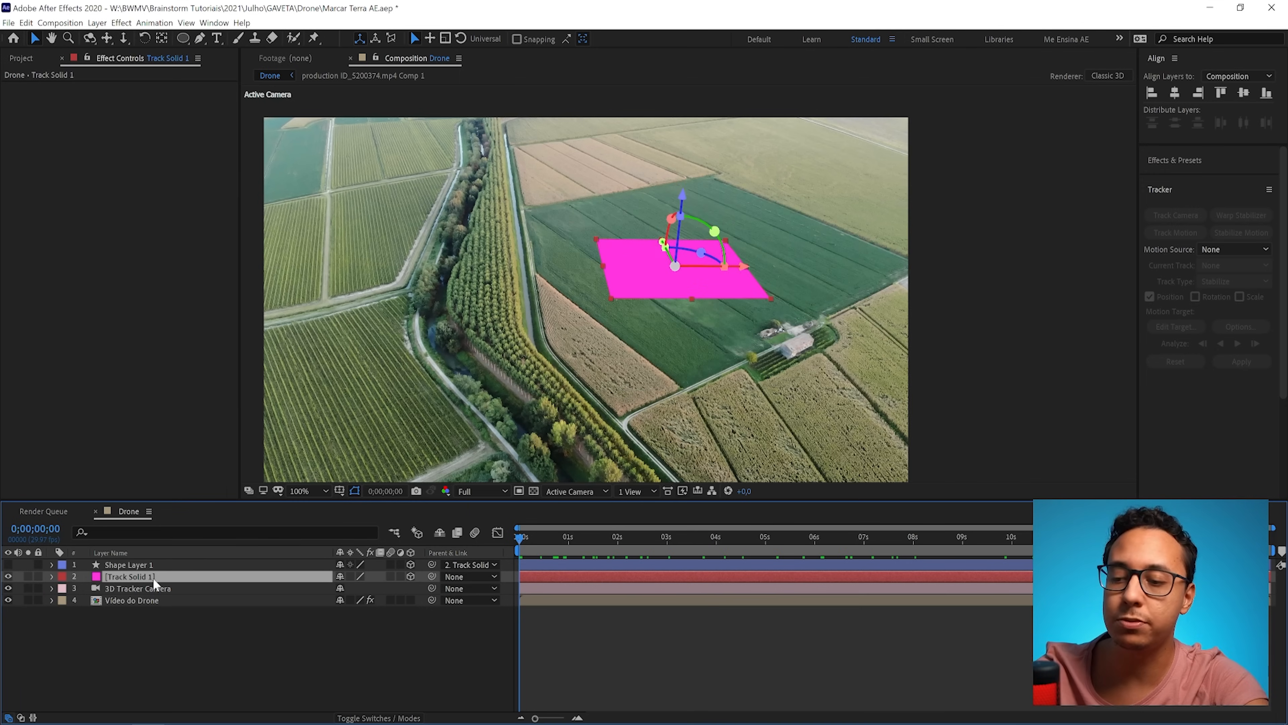
key("s")
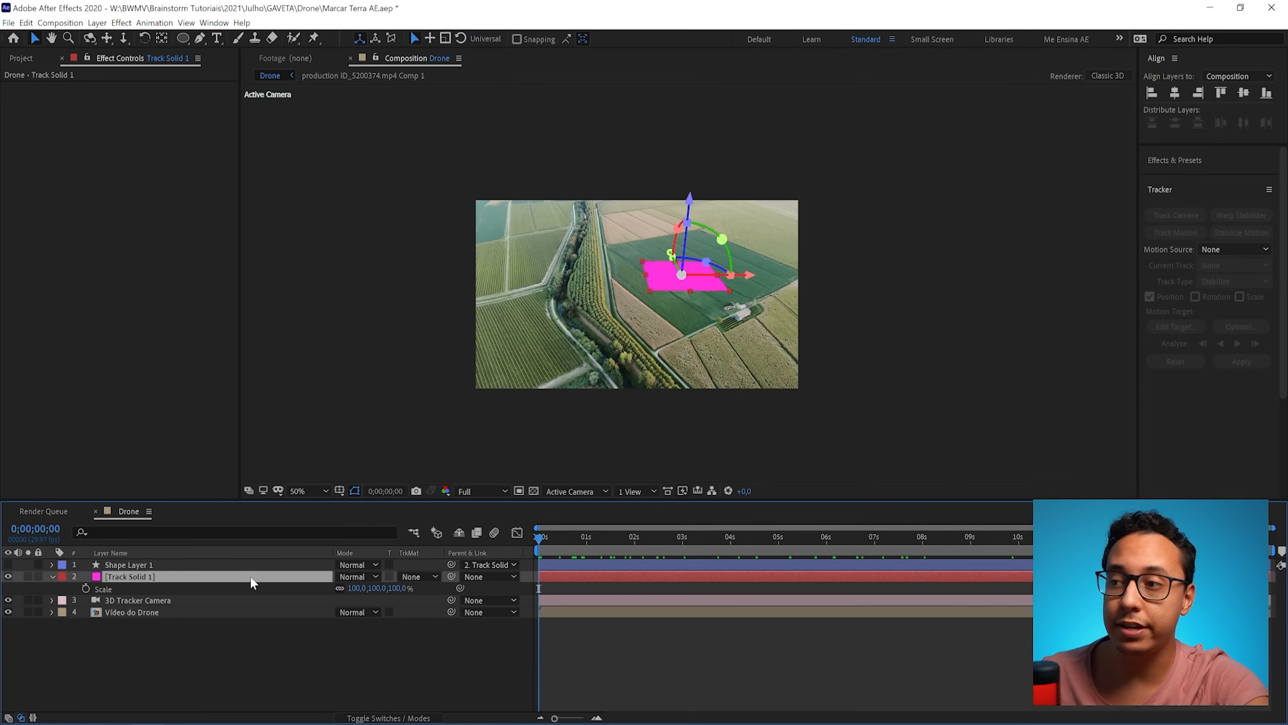
- Set the parent of Shape Layer 1 to None and reselect Track Solid 1
left_click(255, 567)
left_click(487, 565)
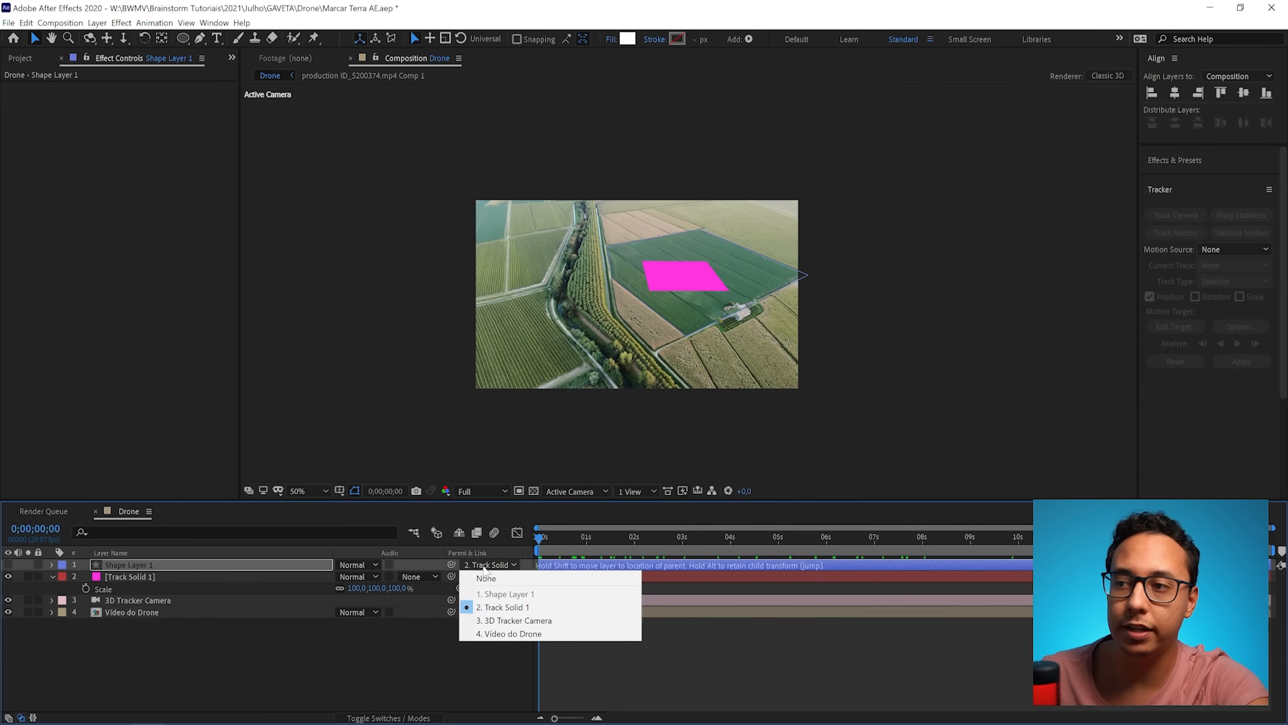
left_click(489, 578)
left_click(271, 577)
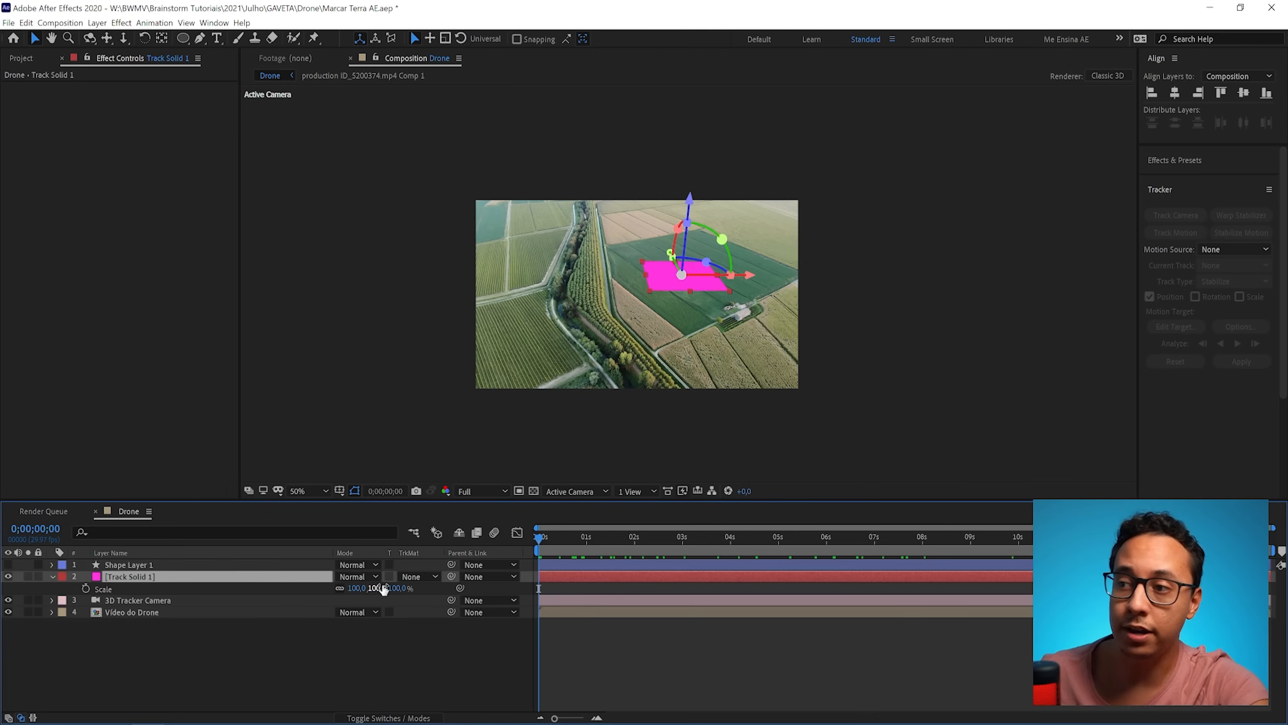
- Scale Track Solid 1 up to 642% and set its track matte to Alpha Matte "Shape Layer 1"
left_click_drag(382, 588, 763, 611)
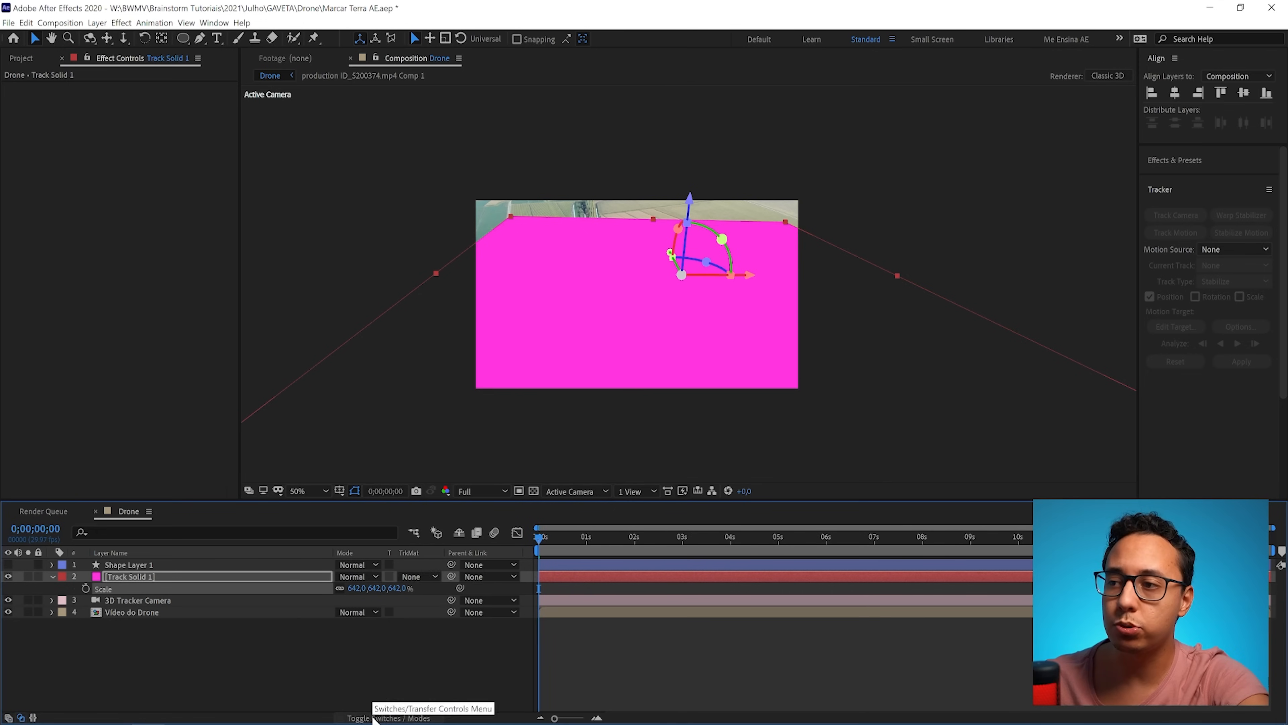
left_click(418, 577)
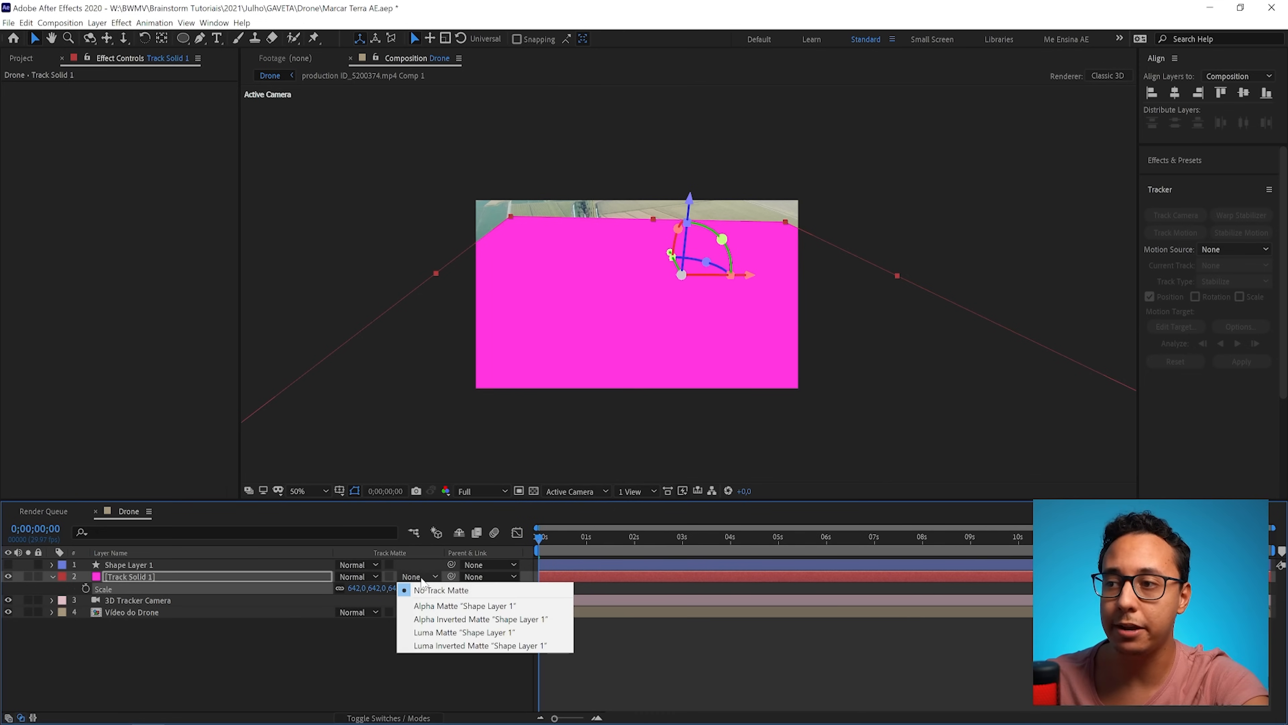
left_click(435, 607)
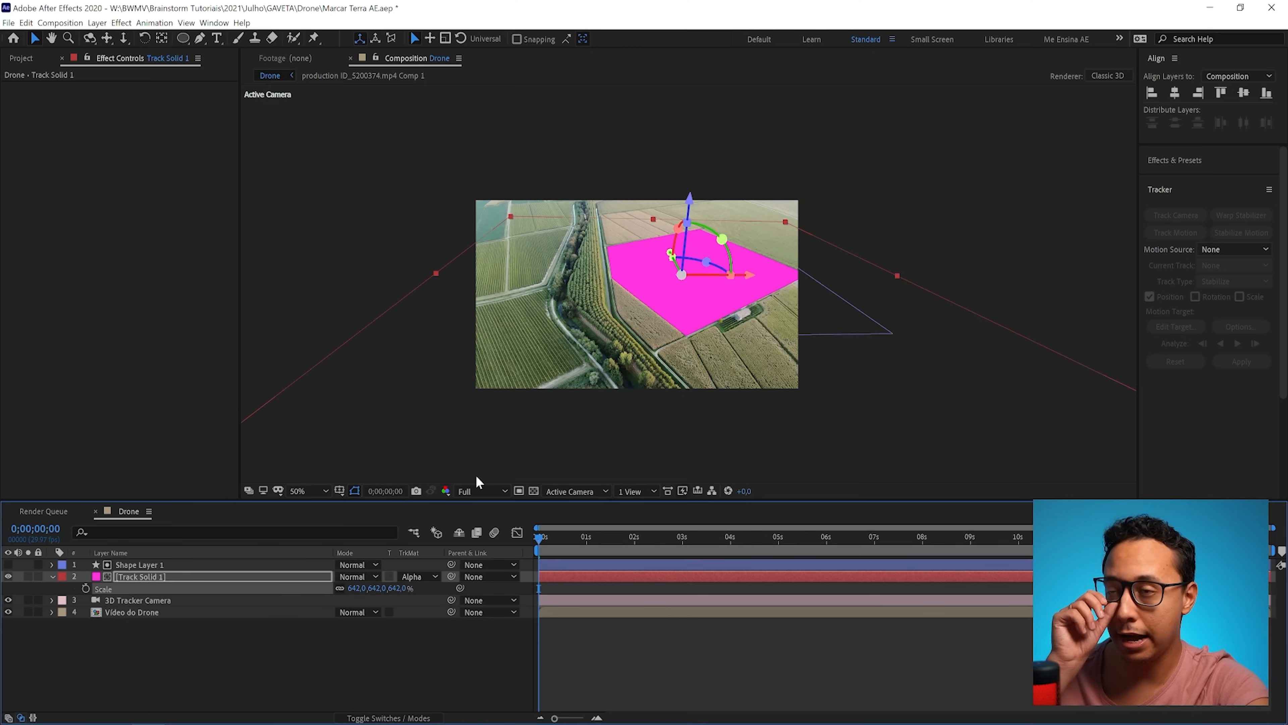
key("period")
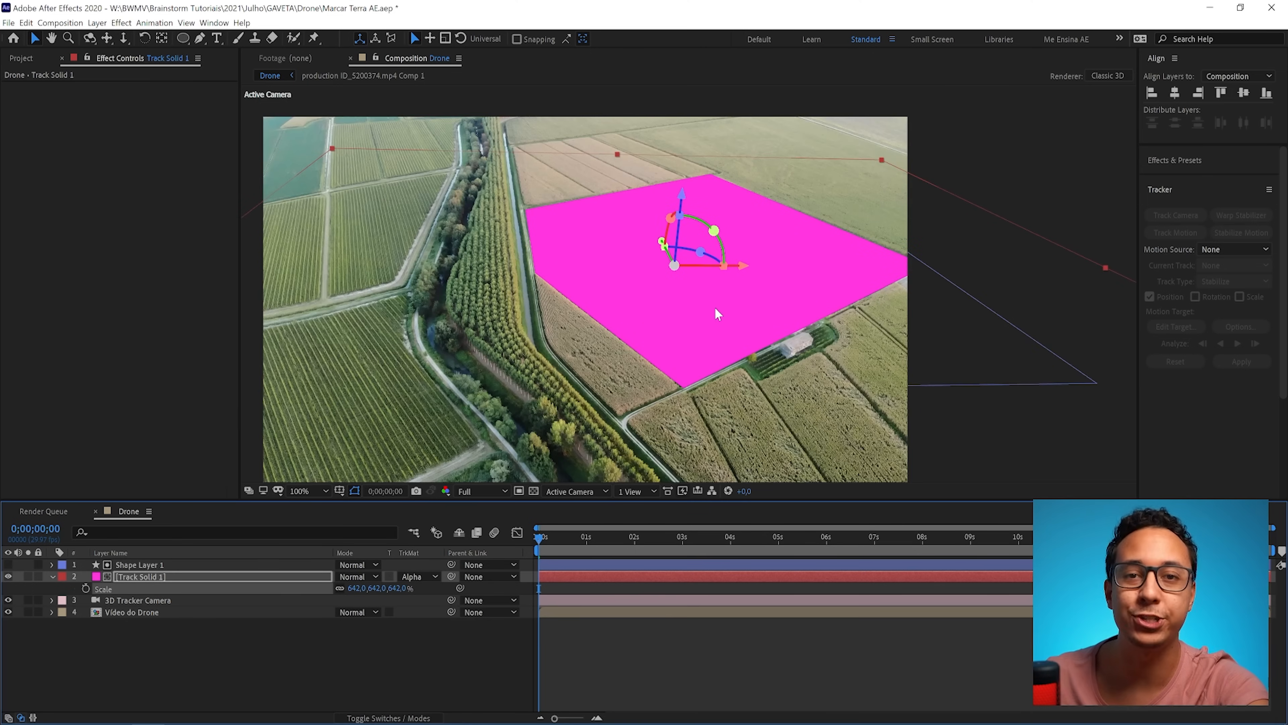
- Apply the Grid effect from the Generate category to Track Solid 1
left_click(157, 577)
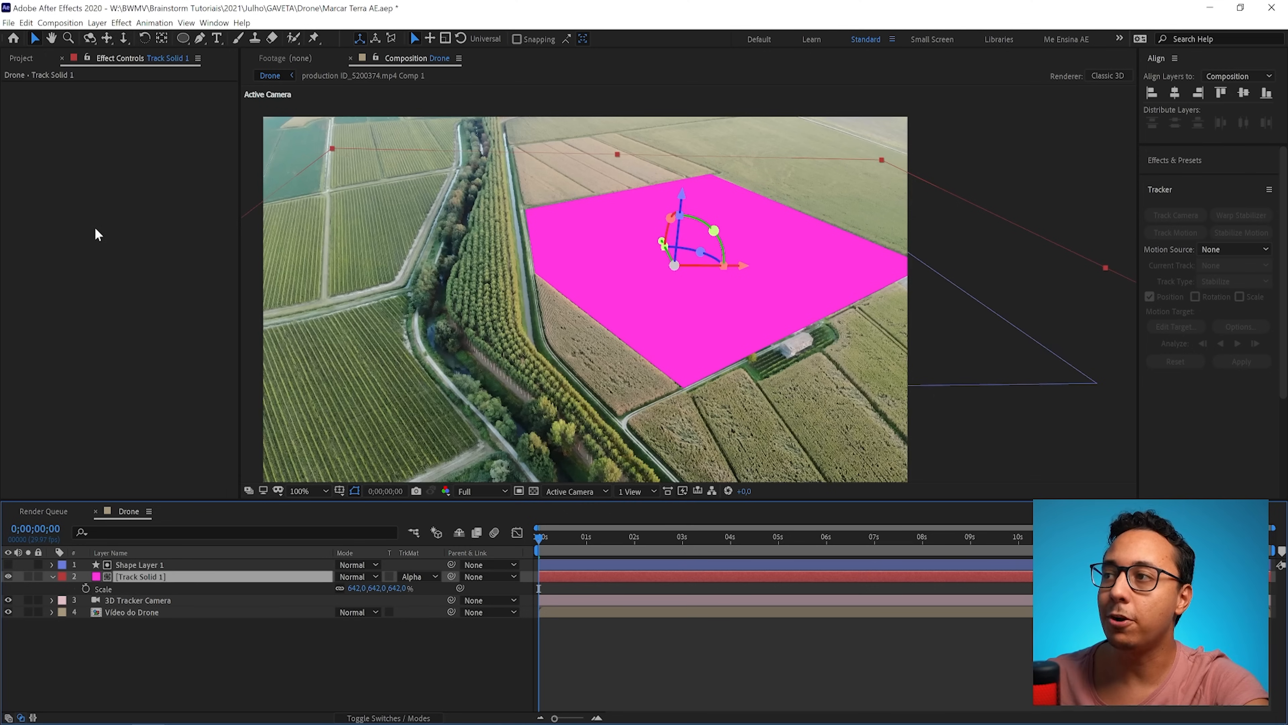
right_click(108, 143)
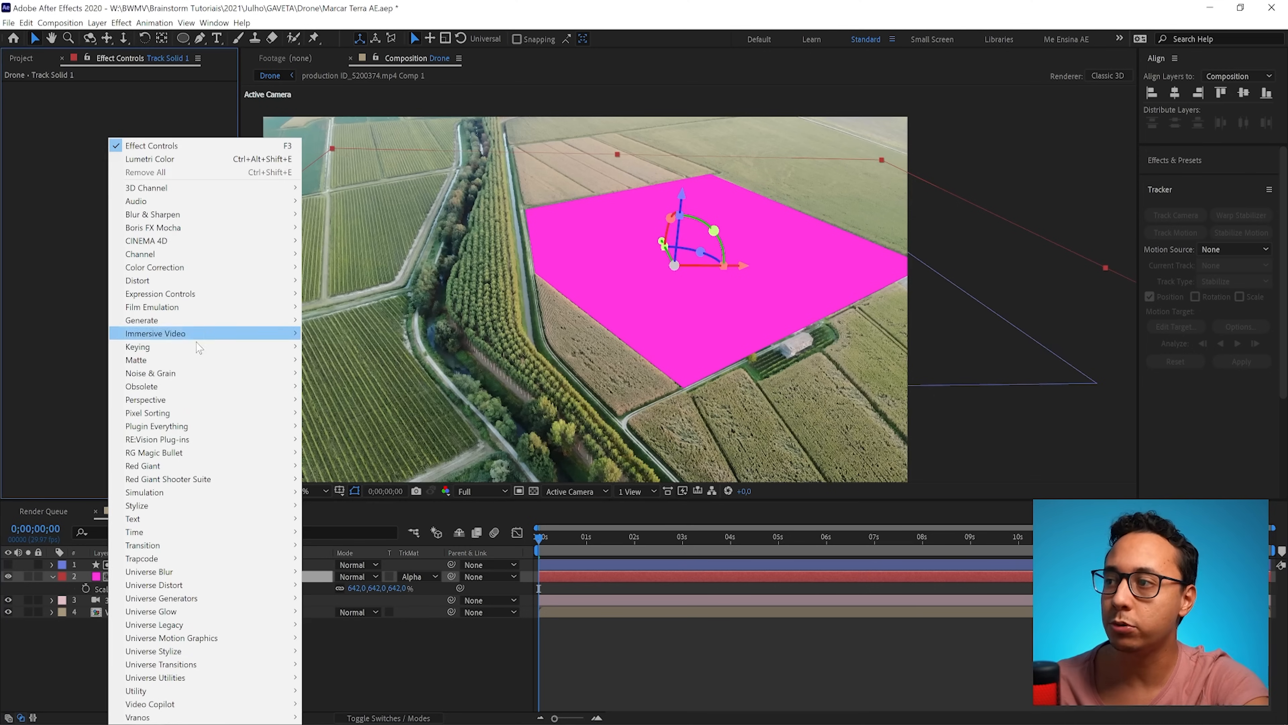
mouse_move(152, 321)
left_click(345, 556)
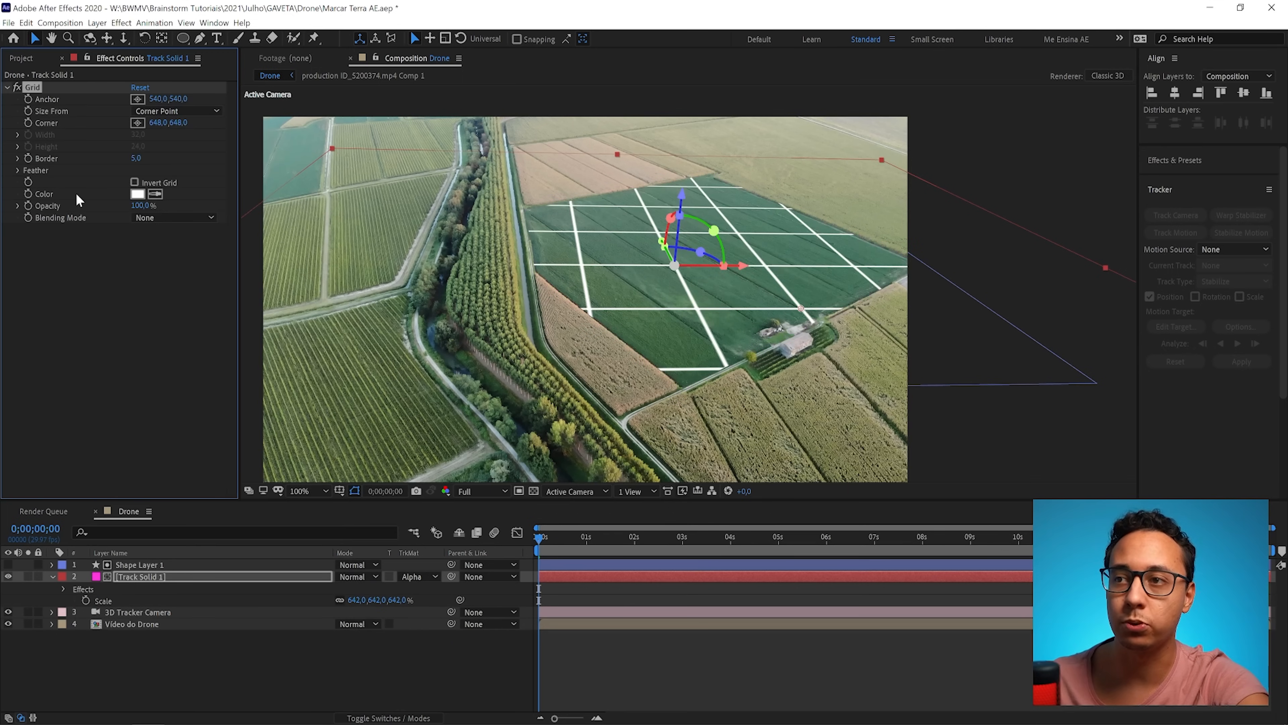
- Size the grid from the Width Slider and reduce its width to 22.7
left_click(188, 112)
left_click(167, 132)
left_click(17, 135)
mouse_move(62, 154)
left_mouse_down()
mouse_move(81, 155)
mouse_move(55, 158)
left_mouse_up()
- Set the grid's border to 2 and look at its color setting, keeping the white
left_click(136, 176)
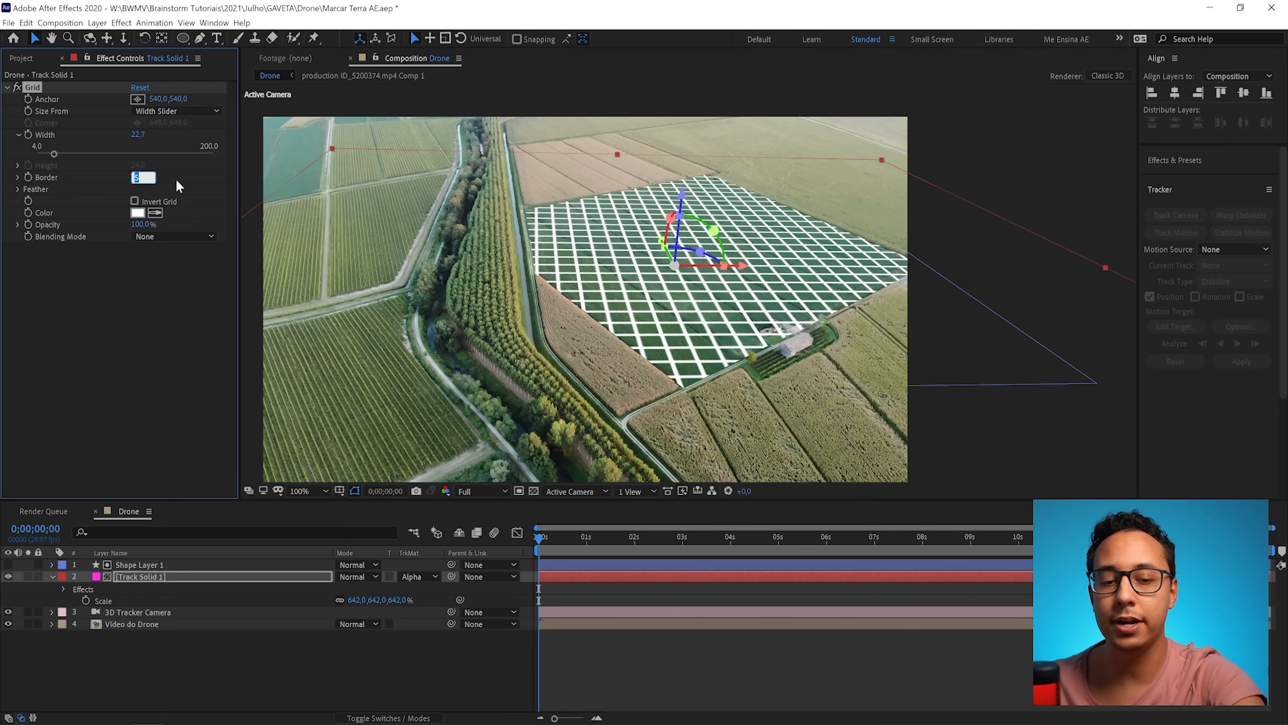
type("2")
key("Return")
left_click(161, 173)
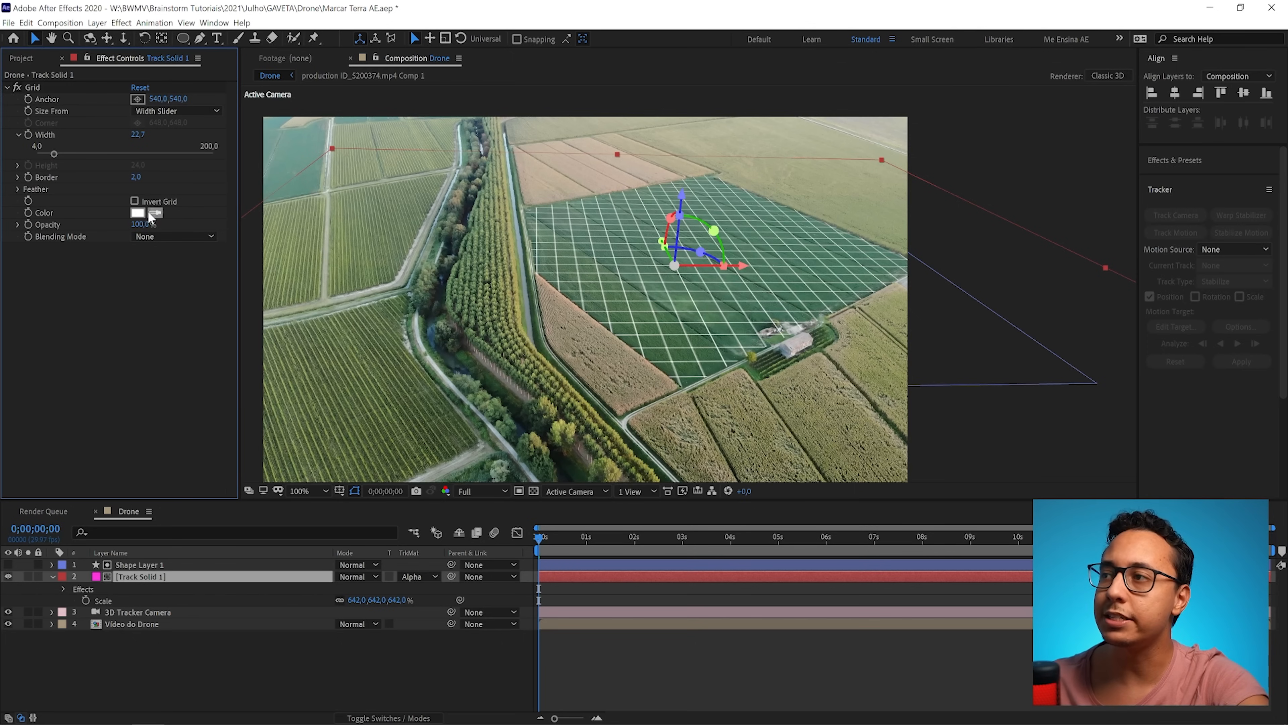
left_click(137, 213)
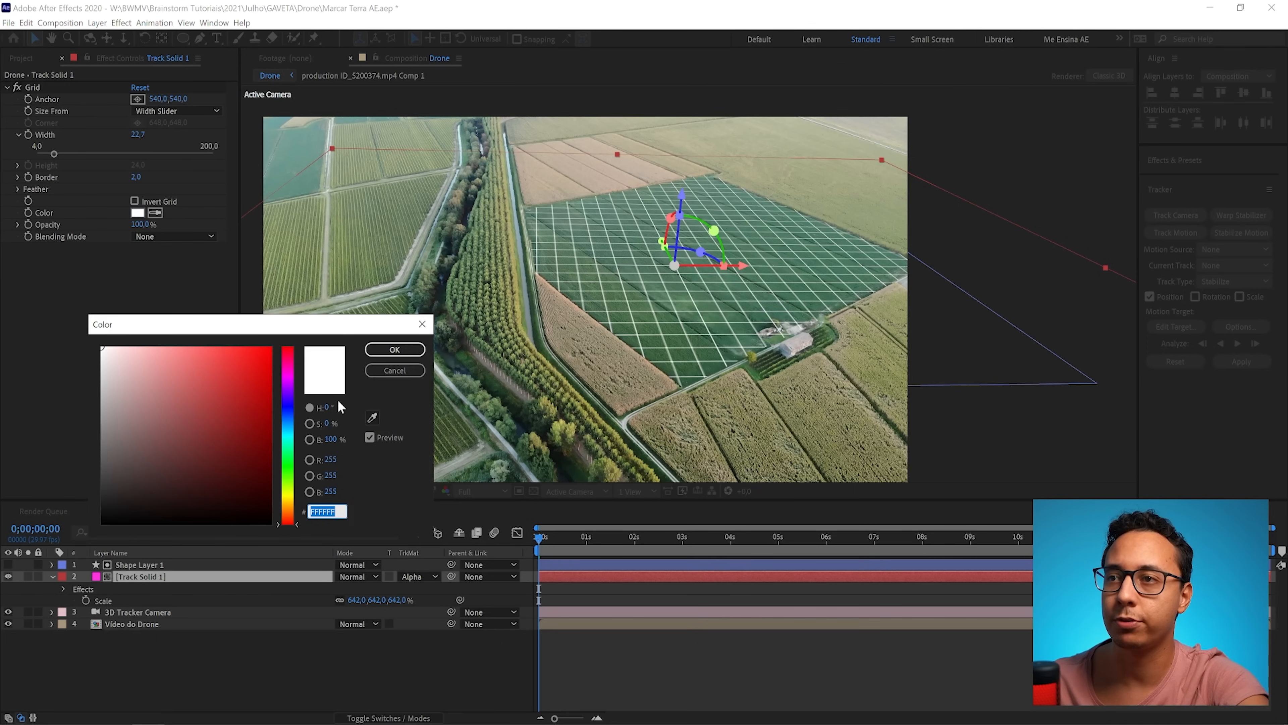
left_click(420, 371)
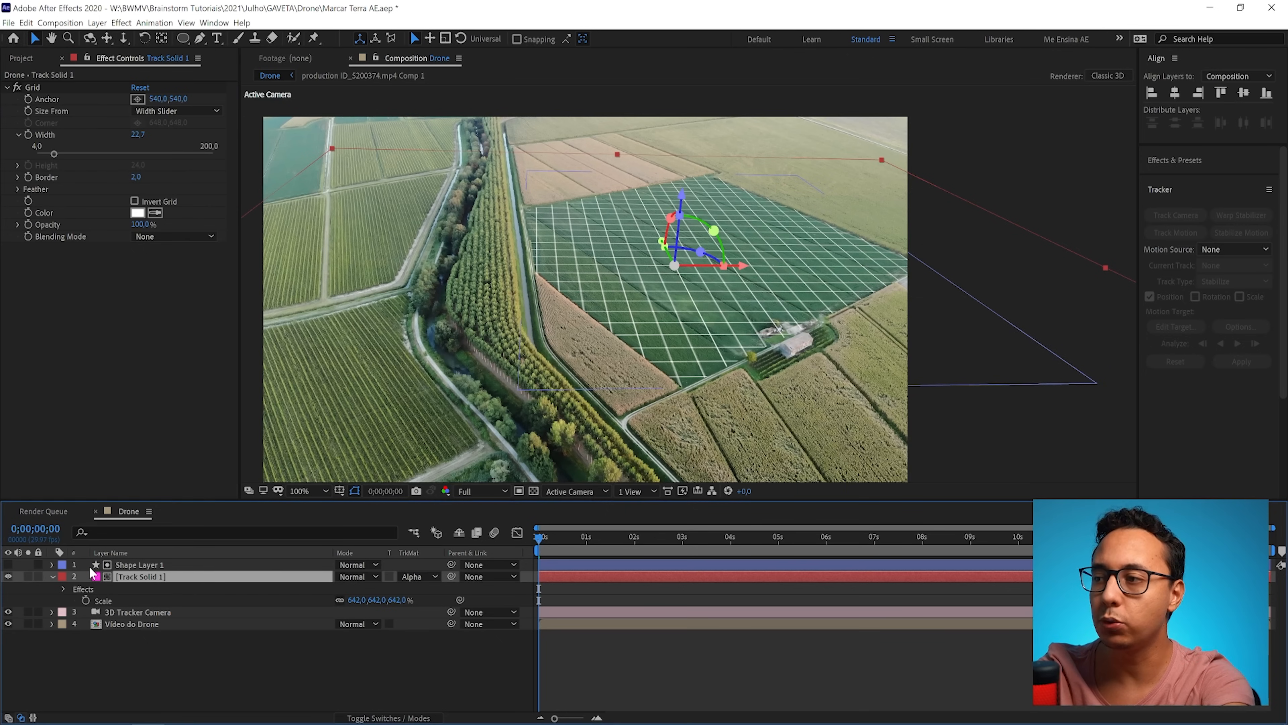
- Rename the Track Solid 1 layer as Malha
key("Return")
type("Malha")
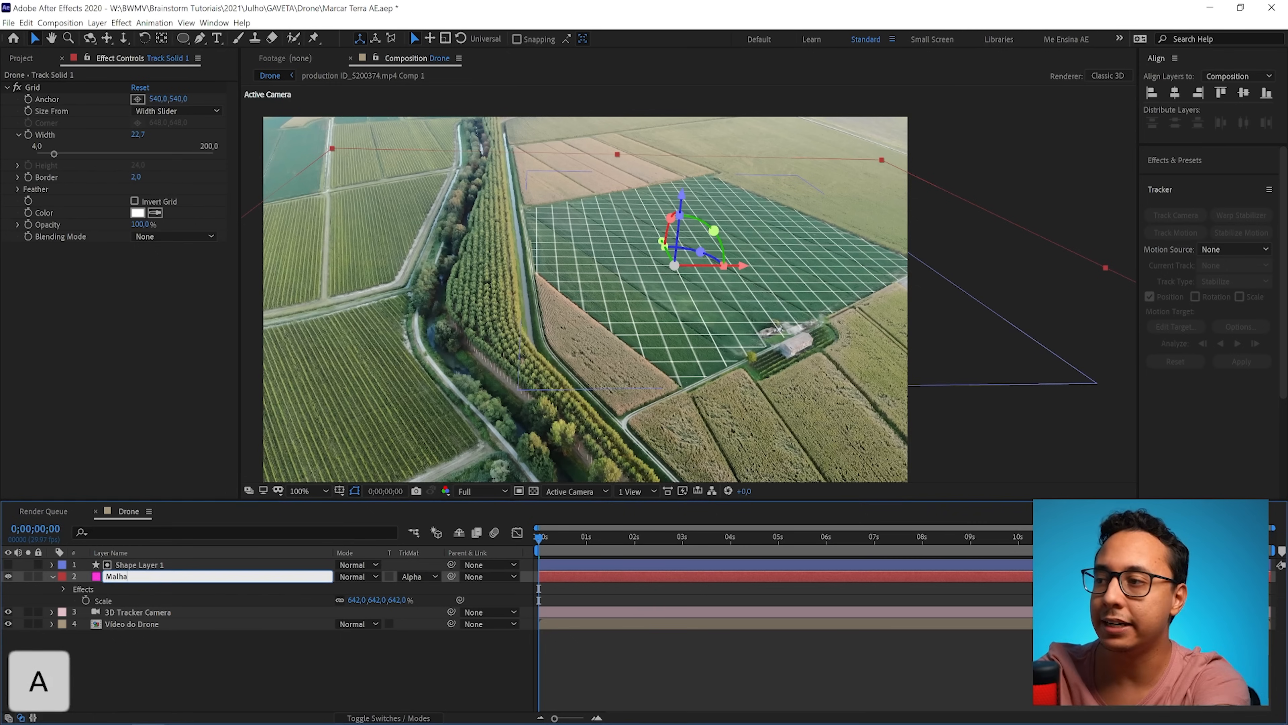
key("Return")
- Align the grid with the field by setting Malha's Z Rotation to -33°, X Rotation to 4° and Y Rotation to -1°
key("r")
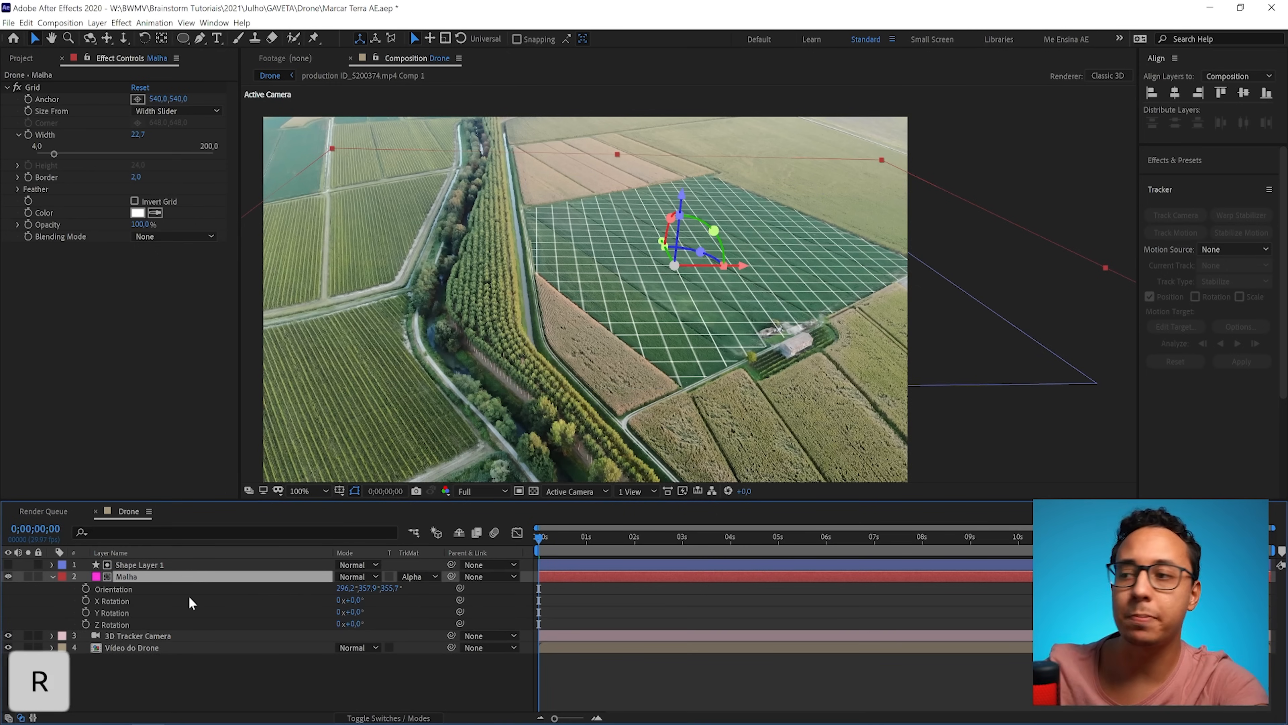
left_click_drag(357, 630, 339, 634)
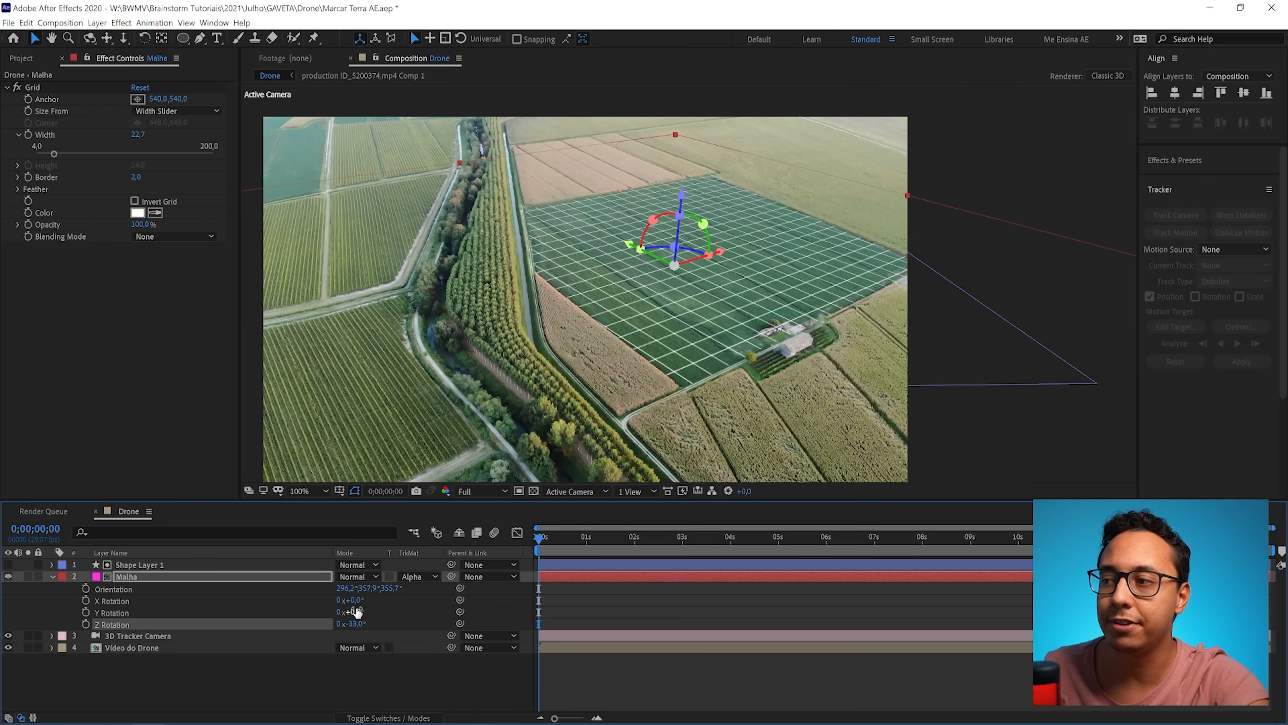
left_click_drag(355, 600, 358, 612)
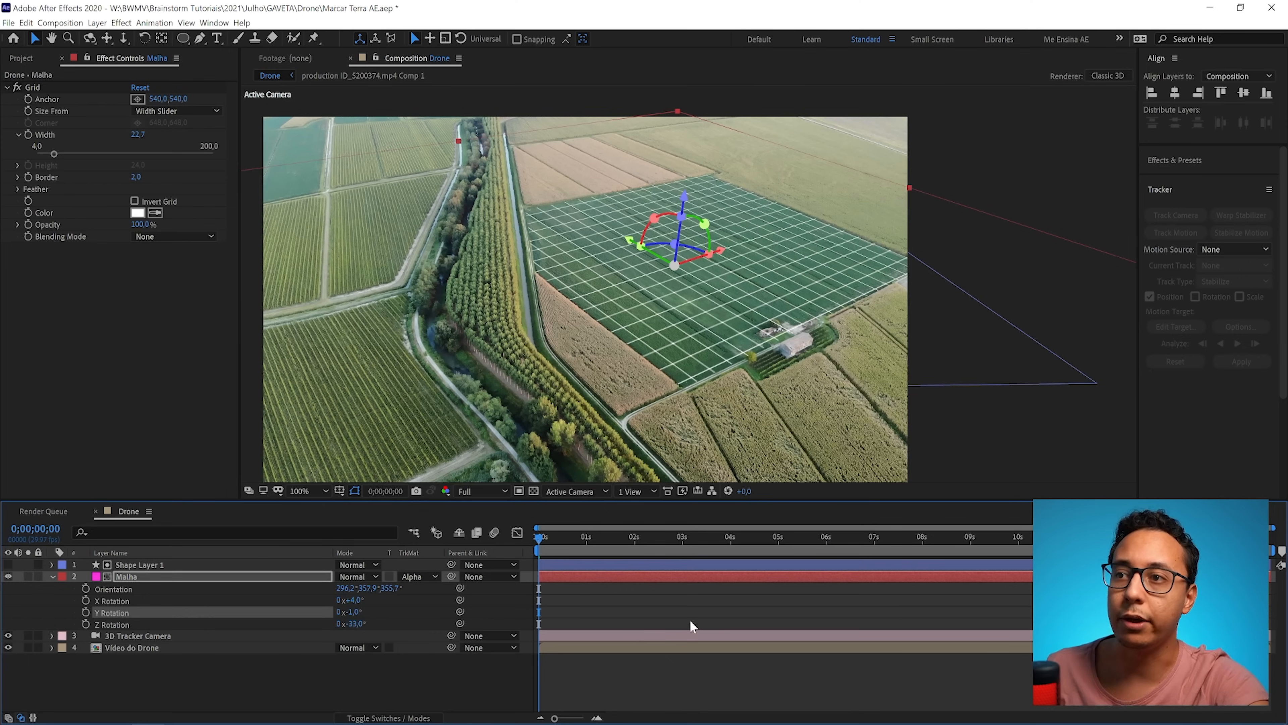
left_click(692, 610)
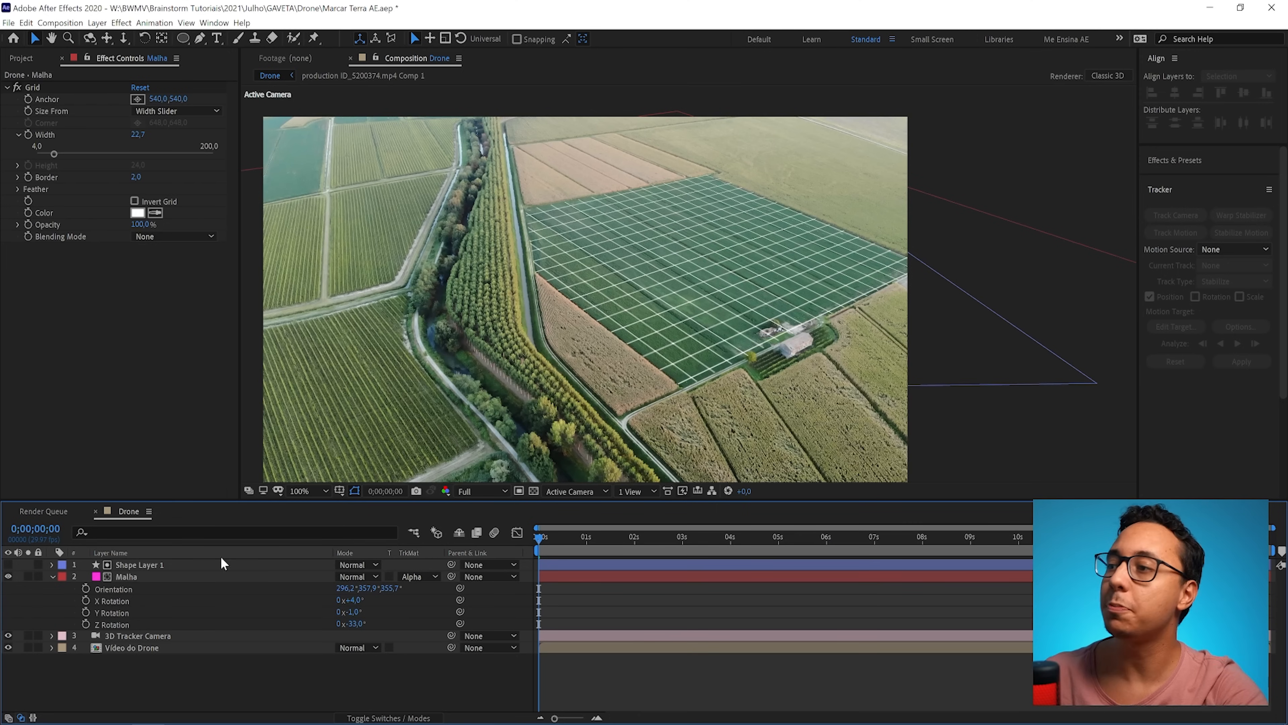
- Duplicate Shape Layer 1 and rename the copy as Contorno
left_click(150, 568)
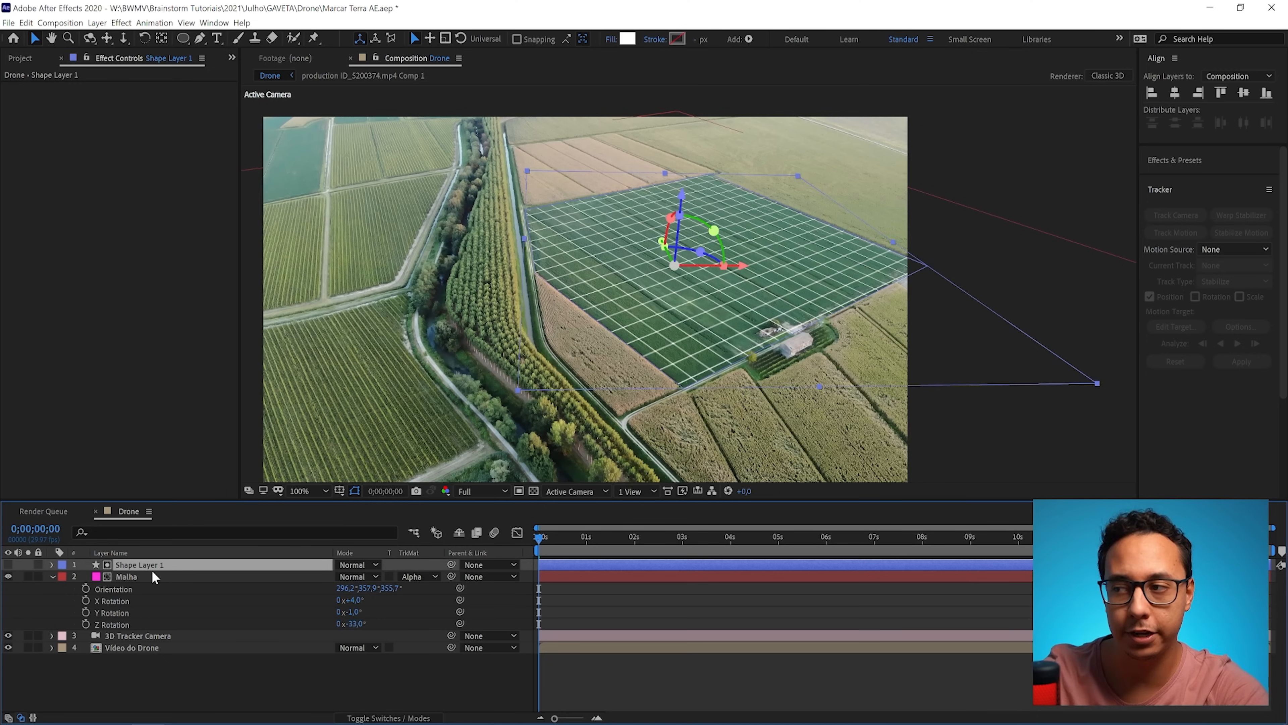
key("ctrl")
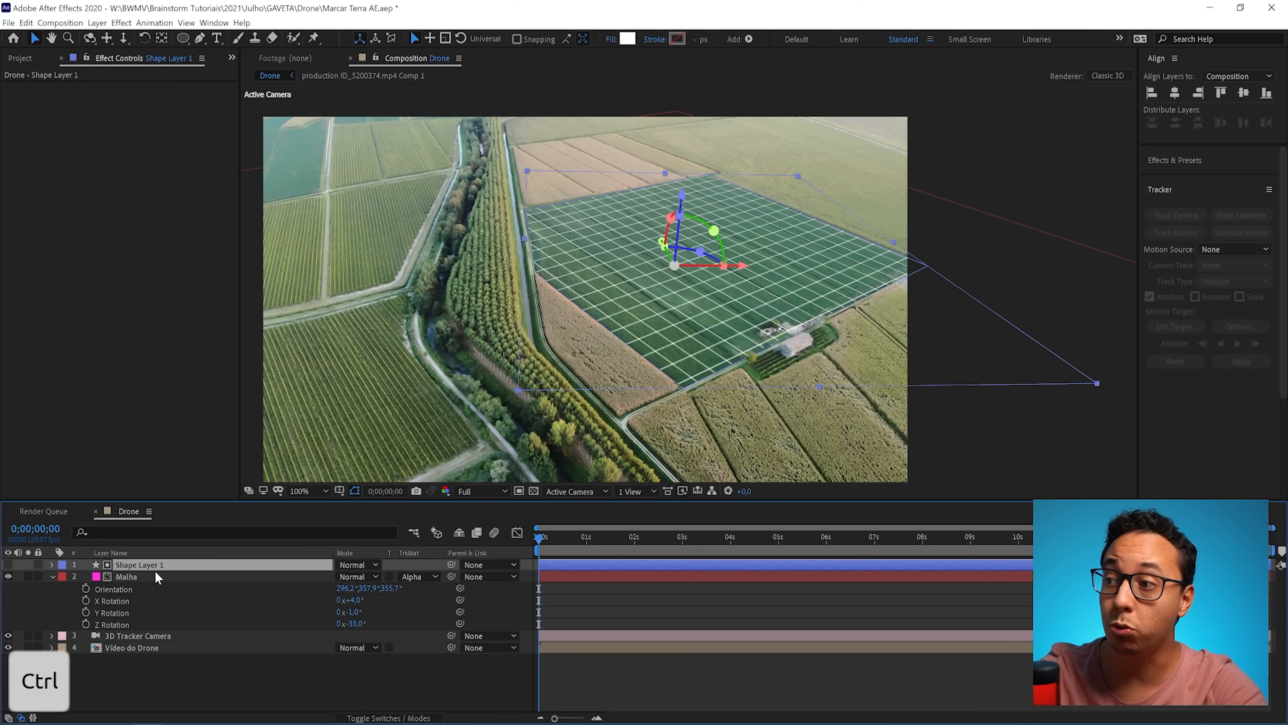
key("ctrl+d")
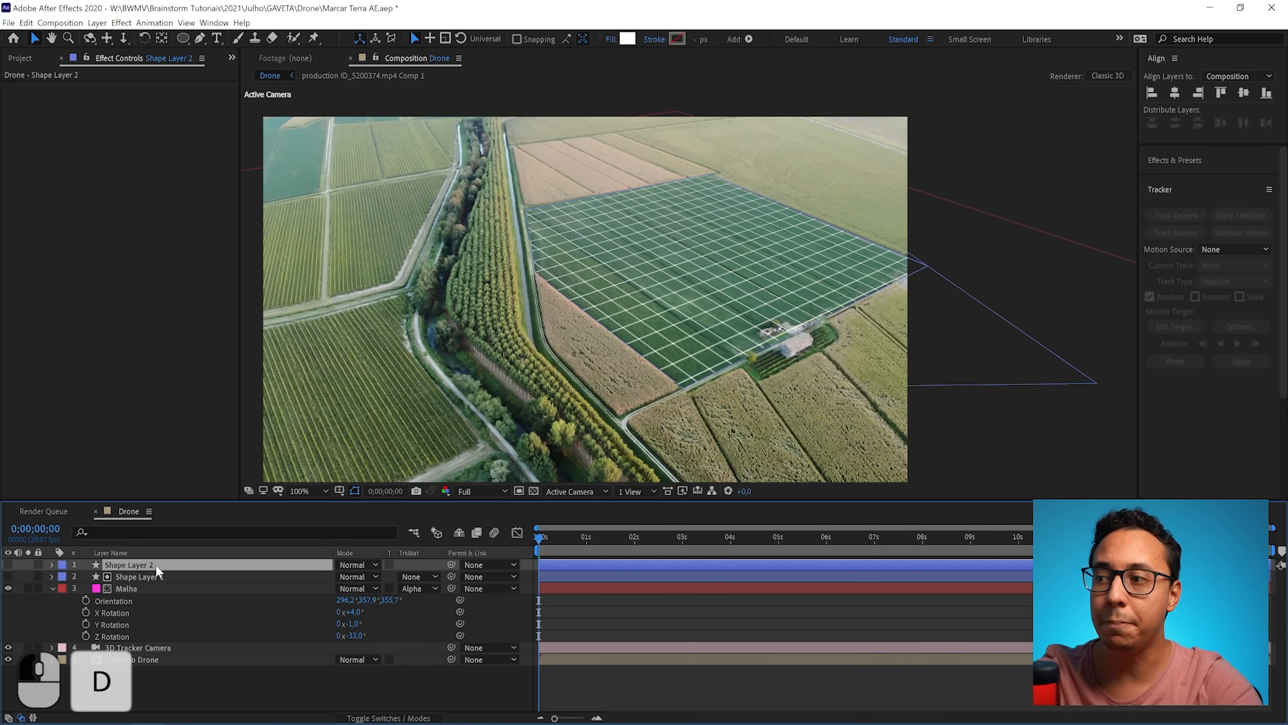
key("Return")
type("Contorno")
key("Return")
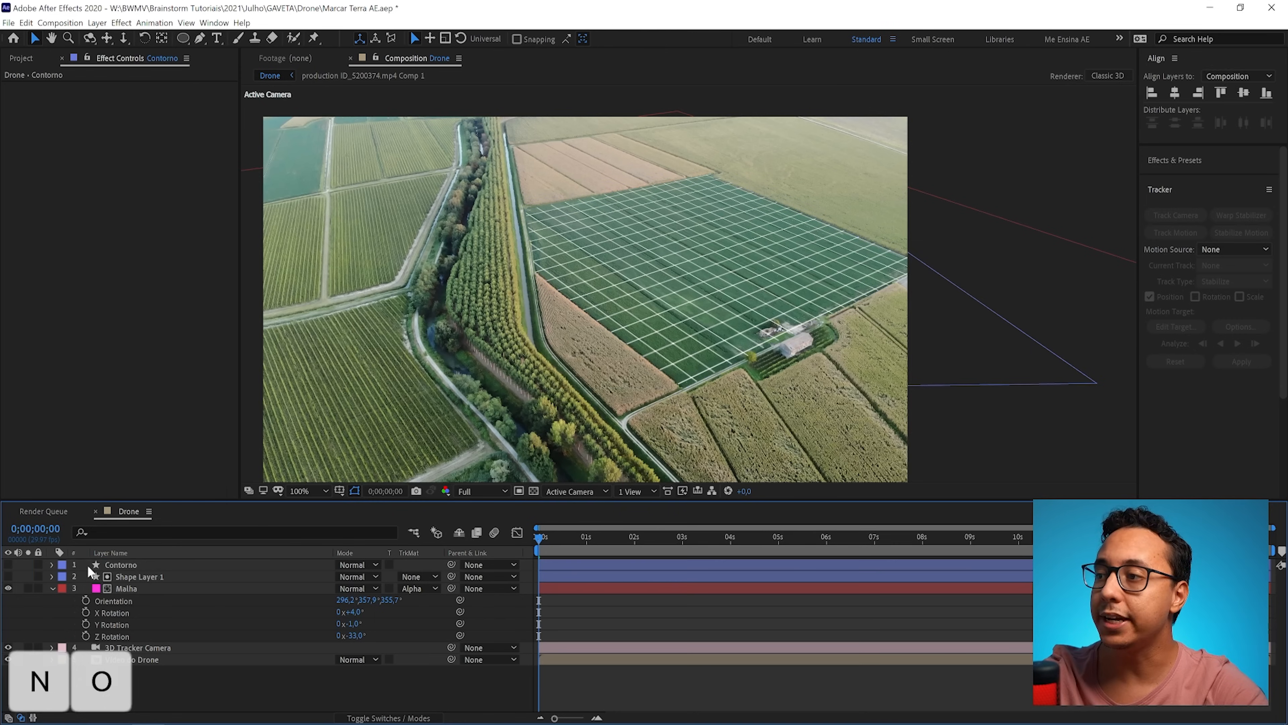
- Make the Contorno layer visible and set its fill to None
left_click(8, 565)
left_click(149, 567)
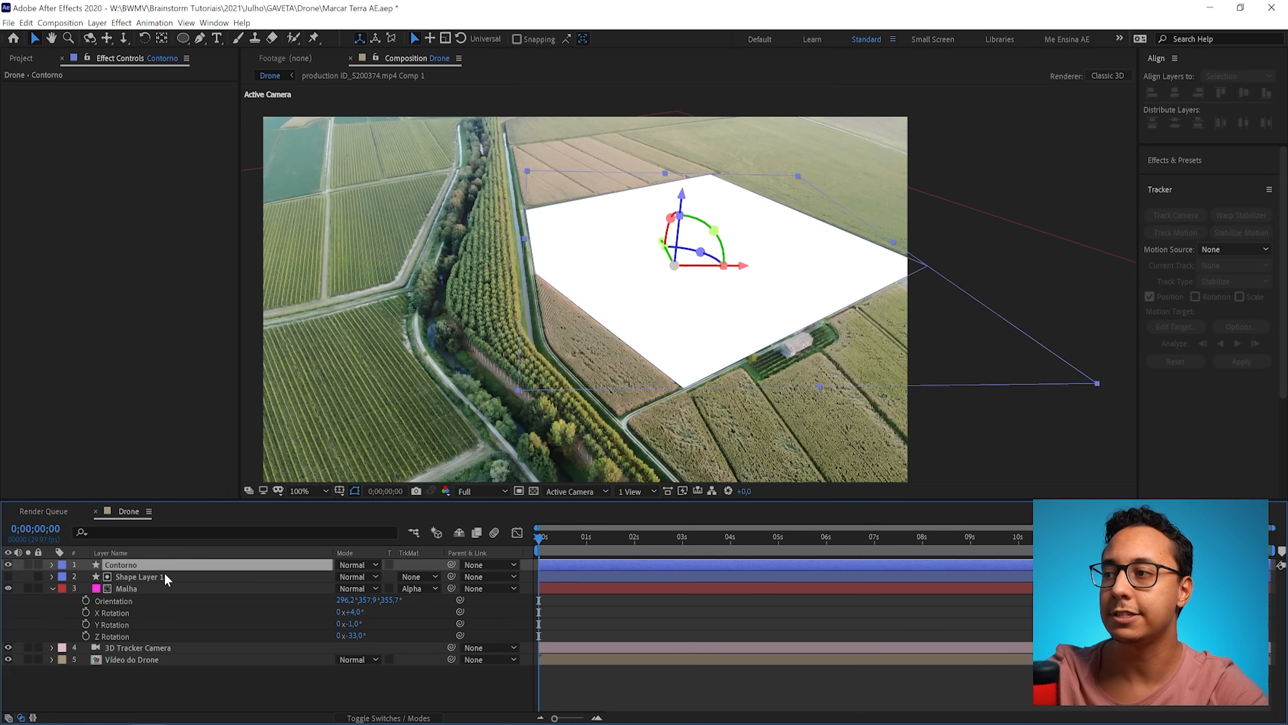
left_click(612, 39)
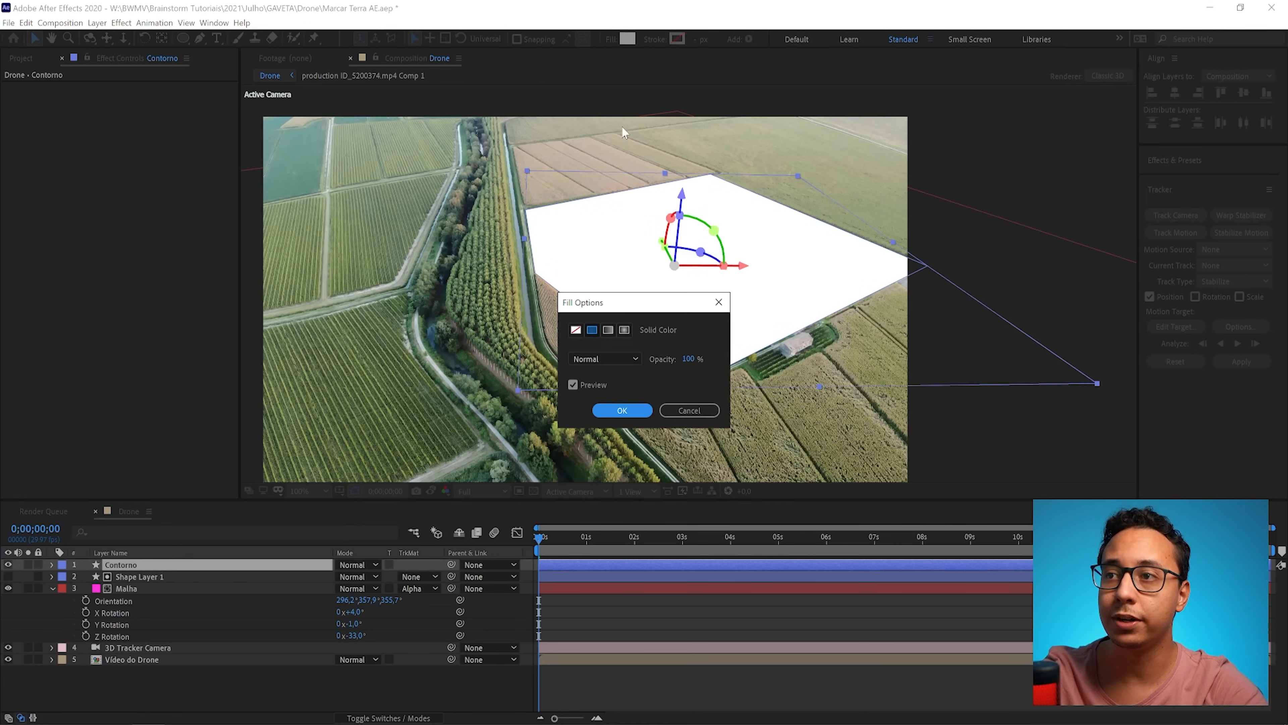
left_click(576, 331)
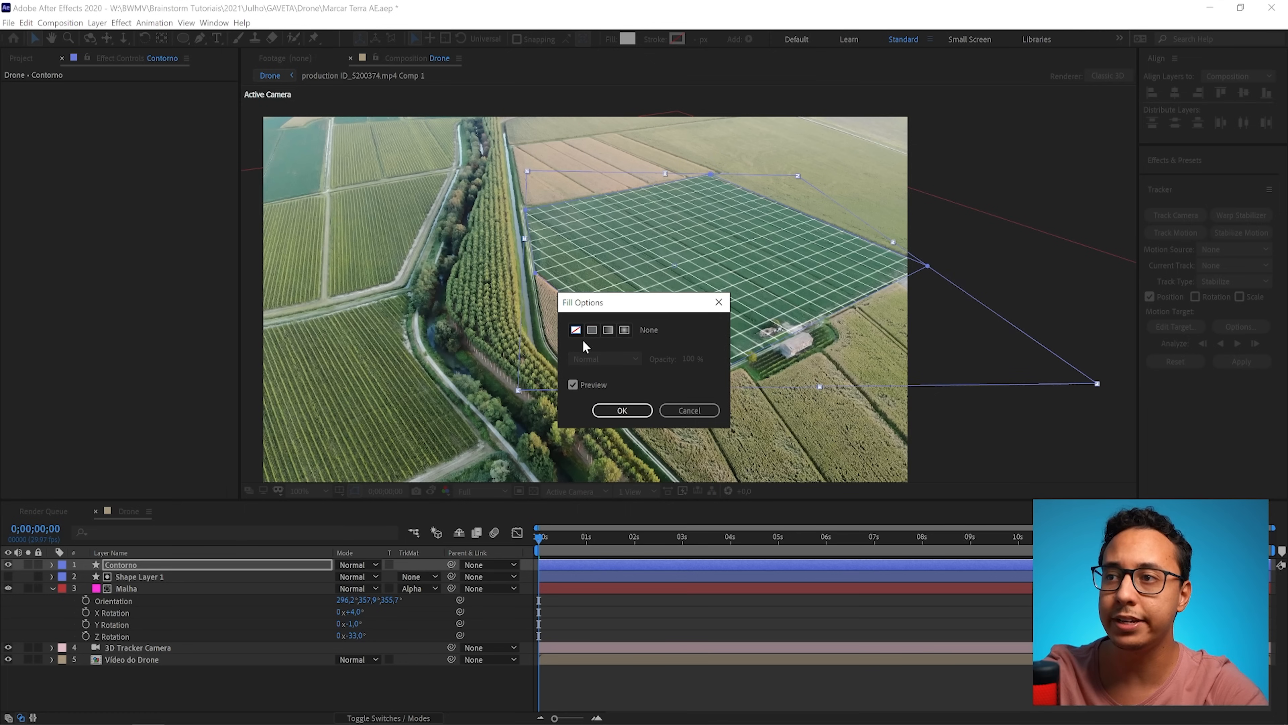
left_click(633, 413)
- Give Contorno a white (FFFFFF) stroke and thicken it to about 47 px
left_click(676, 39)
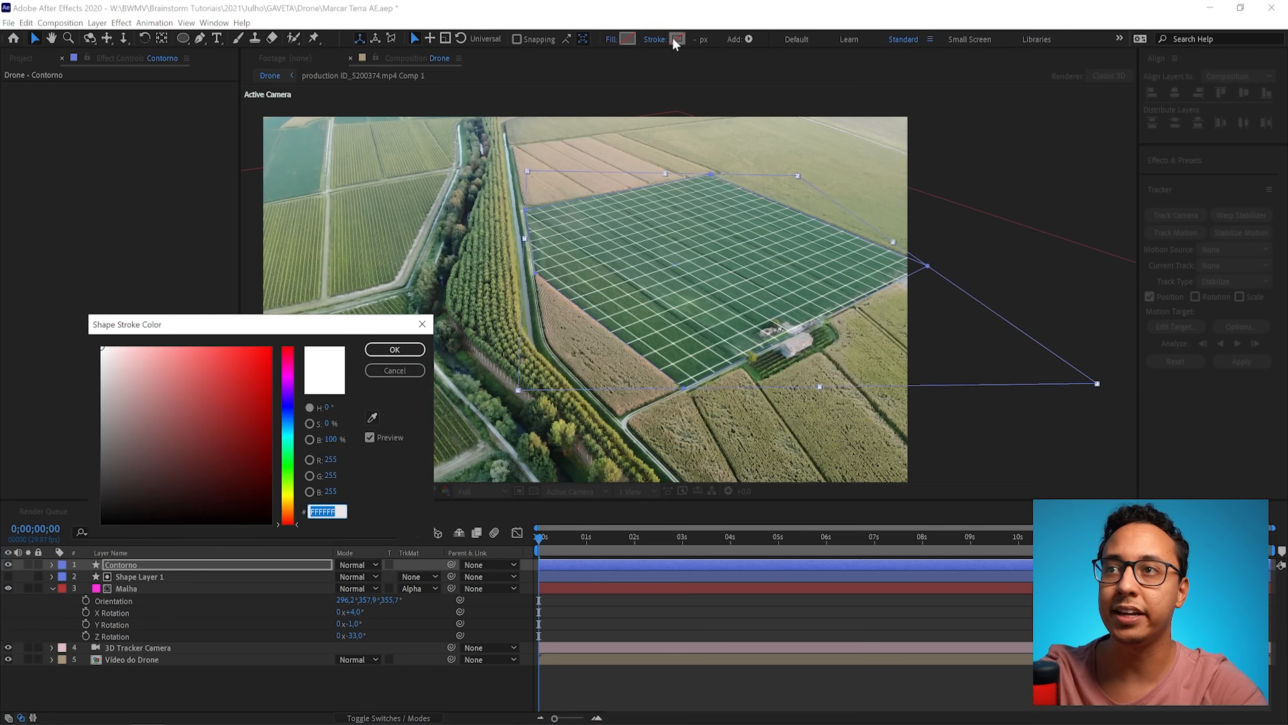
left_click(395, 350)
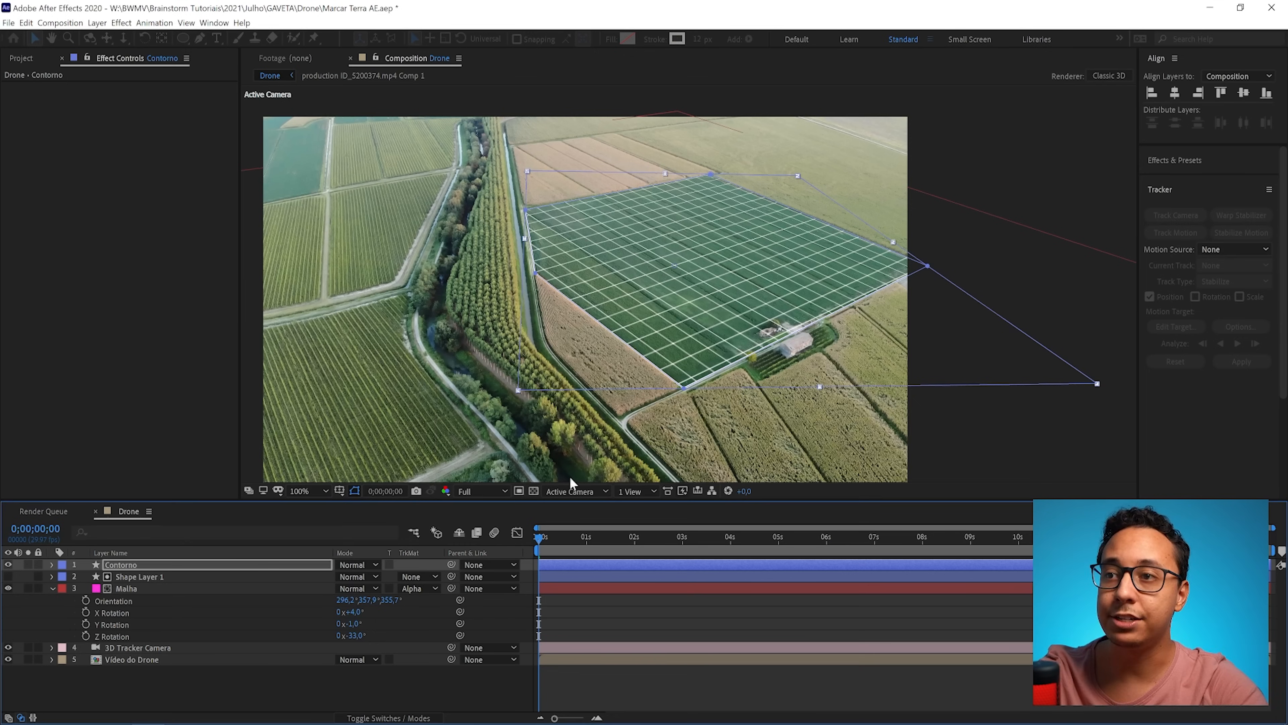
left_click(676, 618)
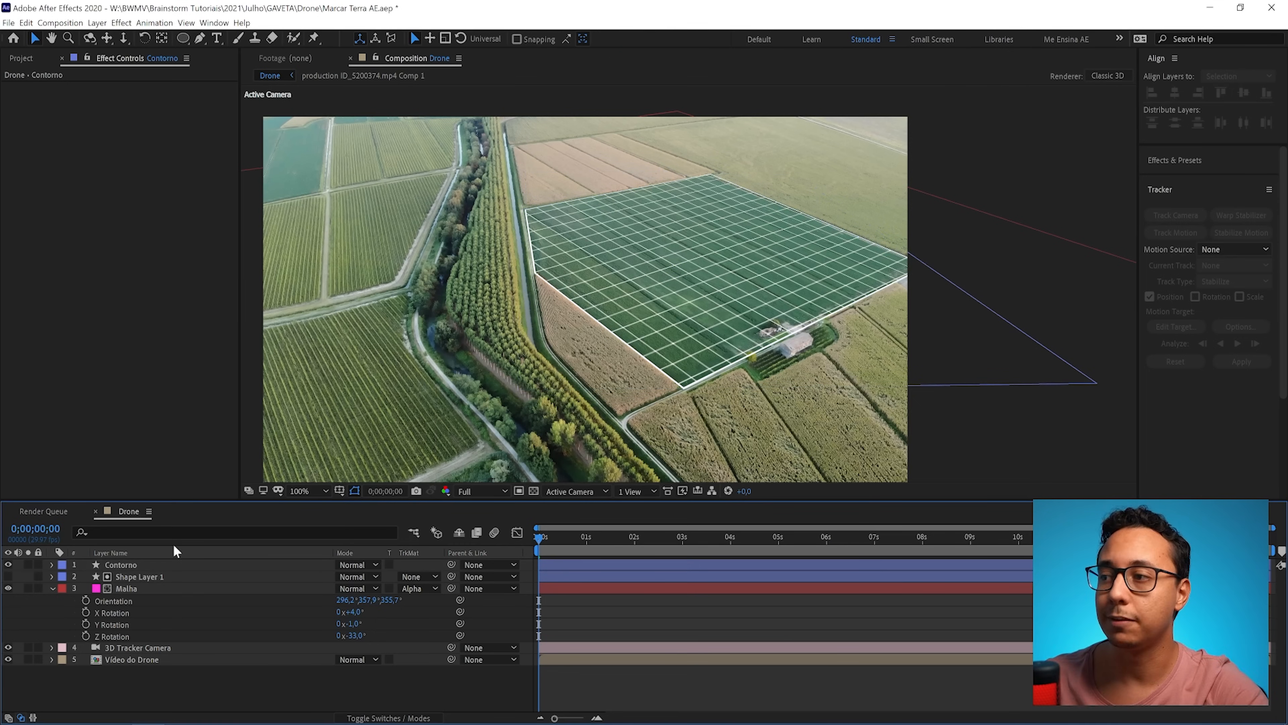
left_click(190, 564)
left_click_drag(699, 45, 723, 45)
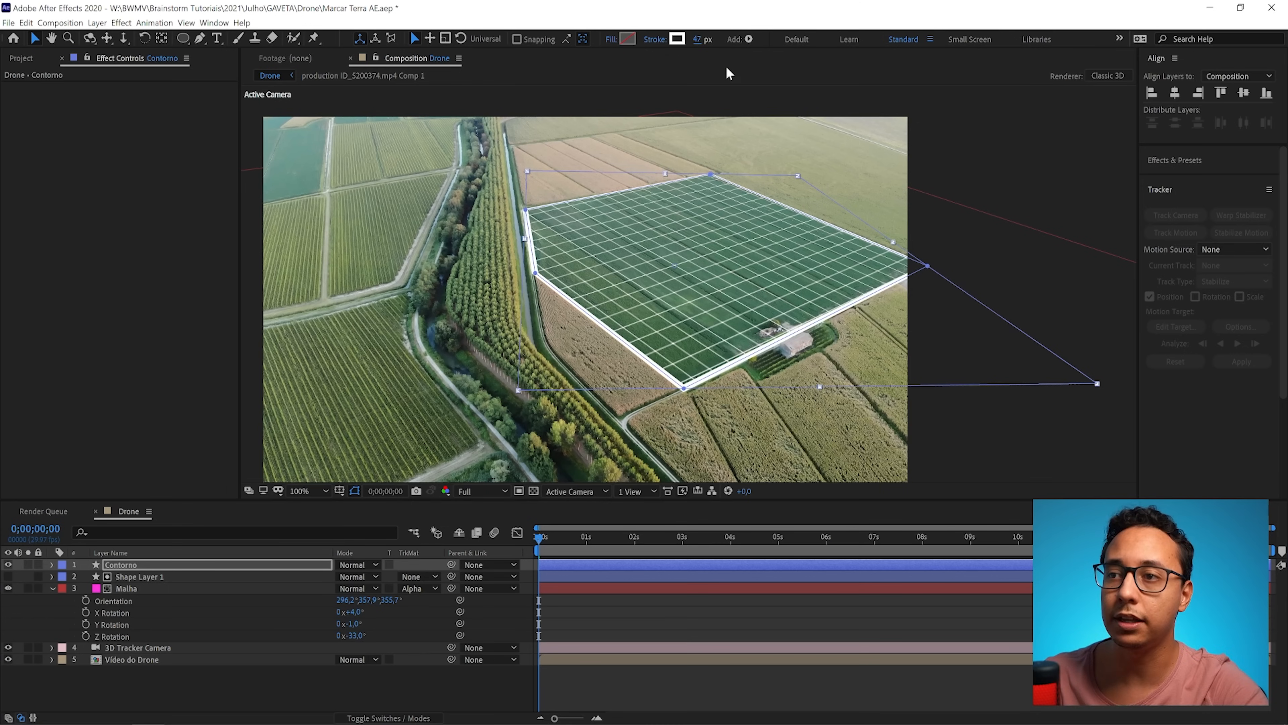
left_click(685, 626)
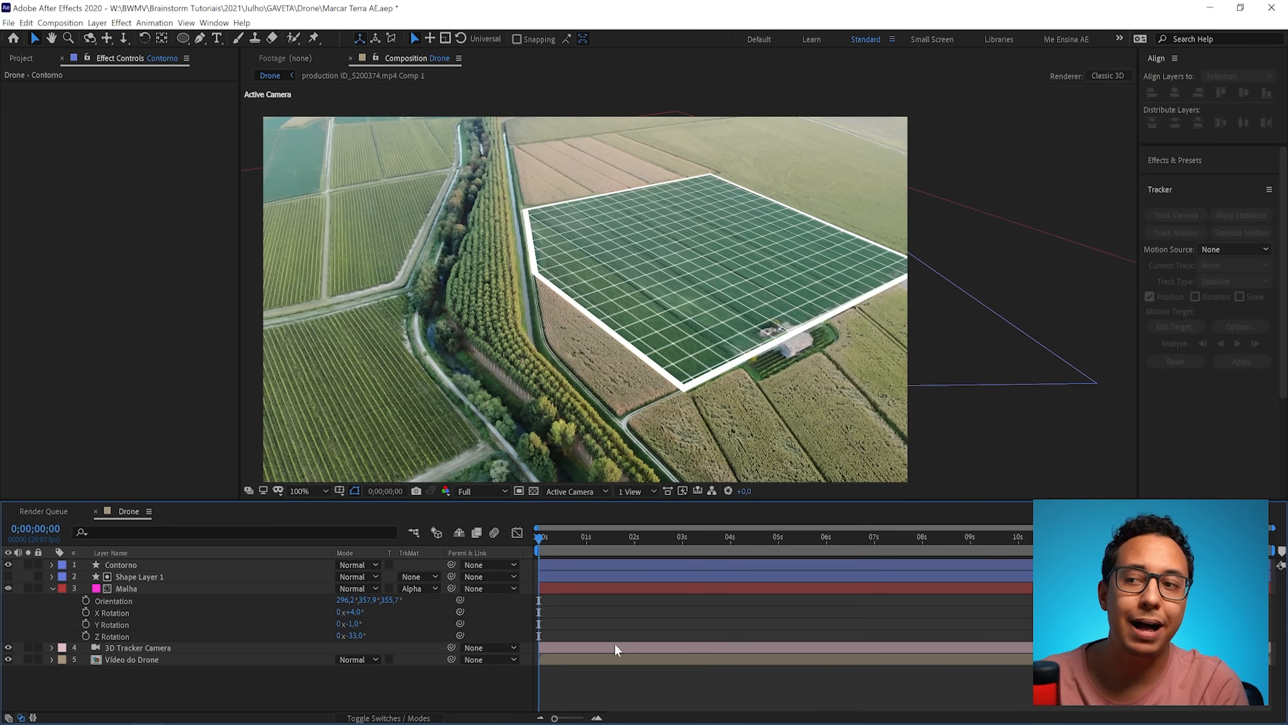
- Preview the grid and outline over the clip at Half resolution and return to the first frame
left_click(480, 492)
left_click(476, 538)
key("space")
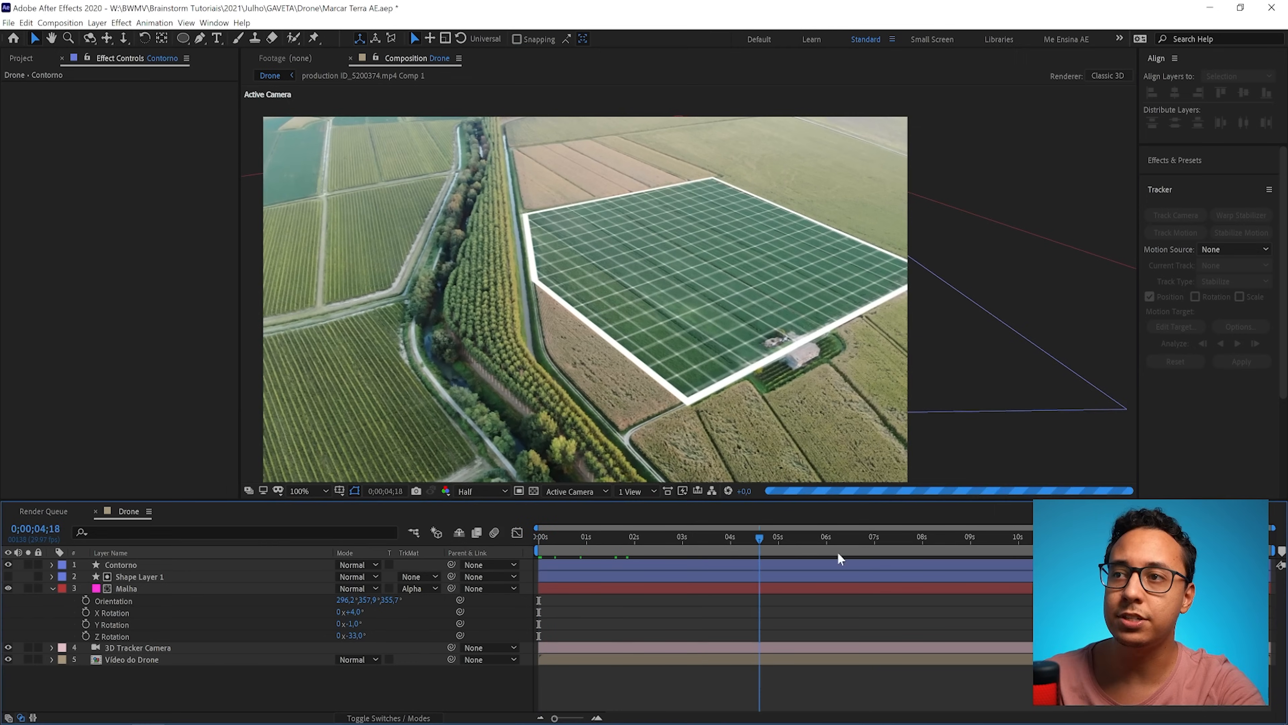
left_click(946, 549)
key("Home")
left_click(671, 540)
left_click_drag(613, 541, 526, 541)
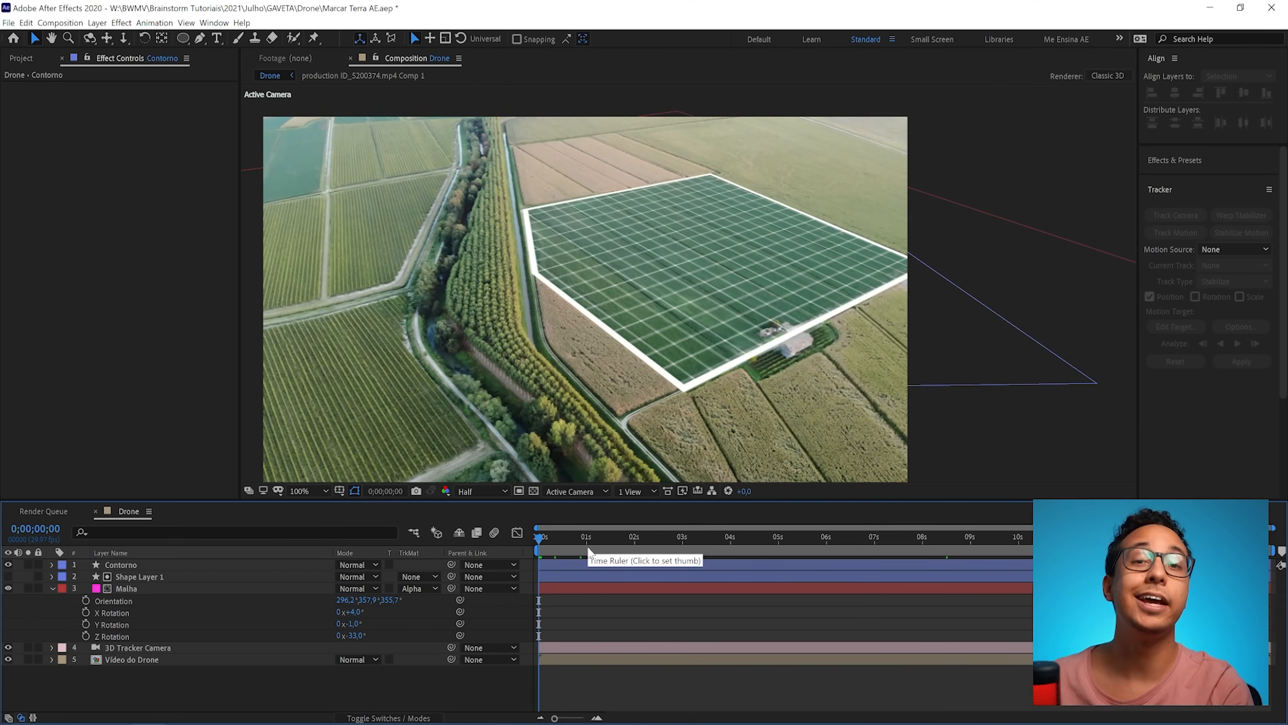
- Keyframe Malha's opacity from 0% at the first frame to 100% at 0;00;01;16
left_click(159, 563)
left_click(144, 588)
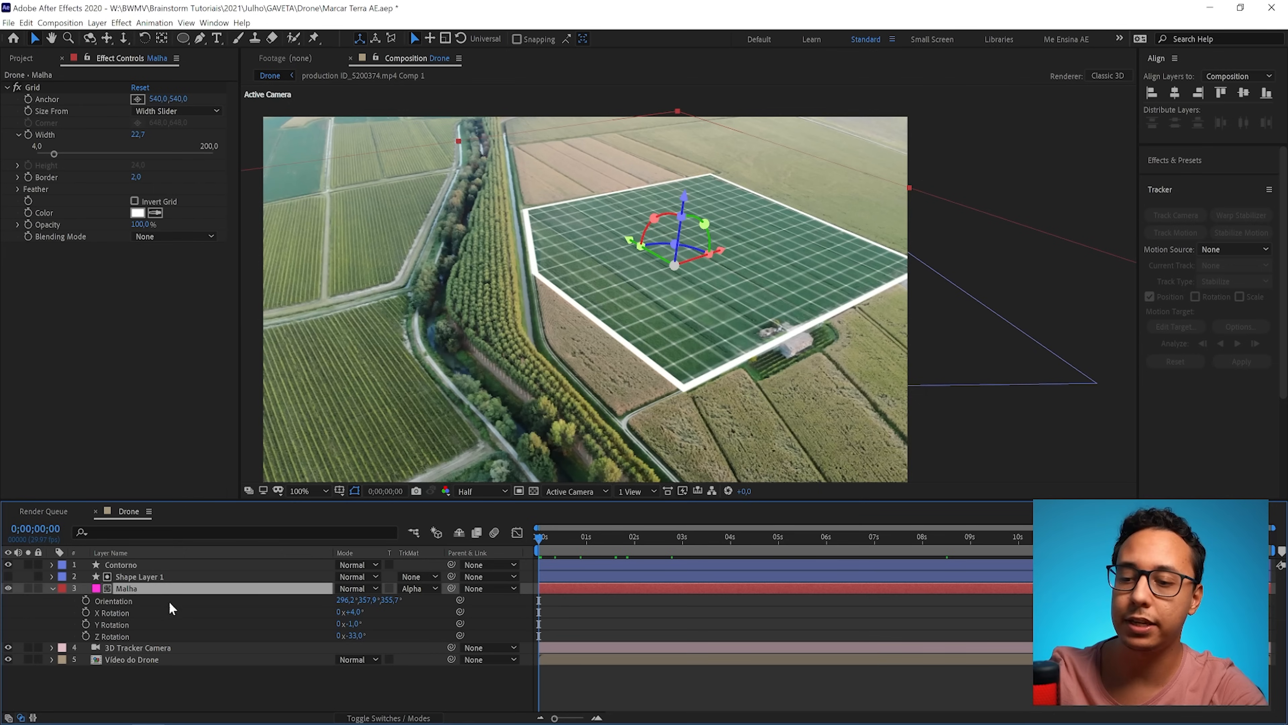
key("t")
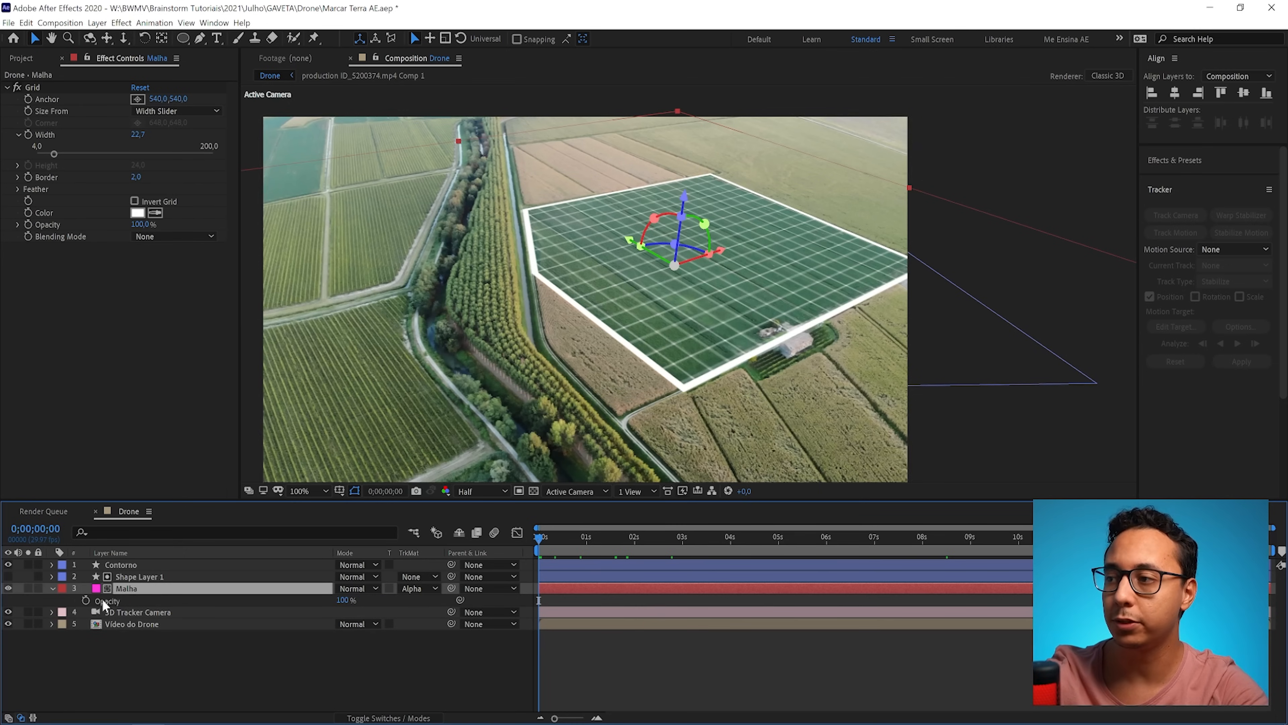
left_click(85, 599)
left_click(345, 600)
type("0")
key("Return")
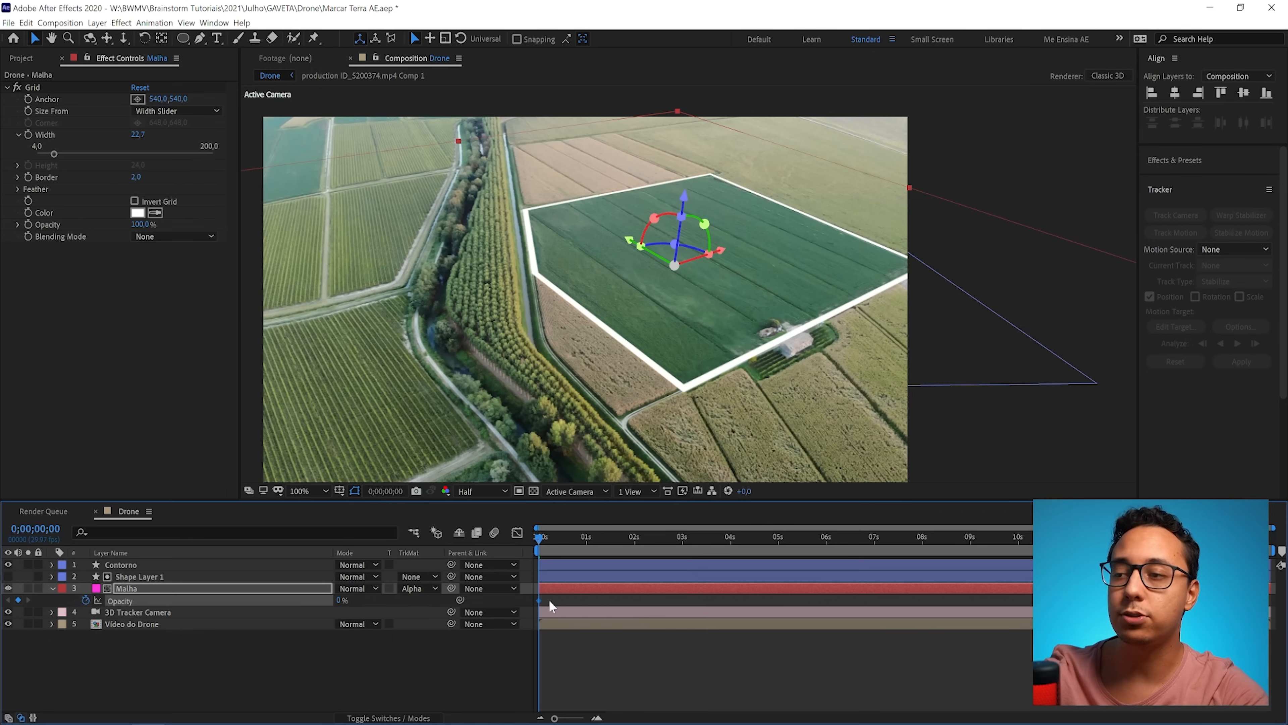
left_click_drag(537, 537, 611, 546)
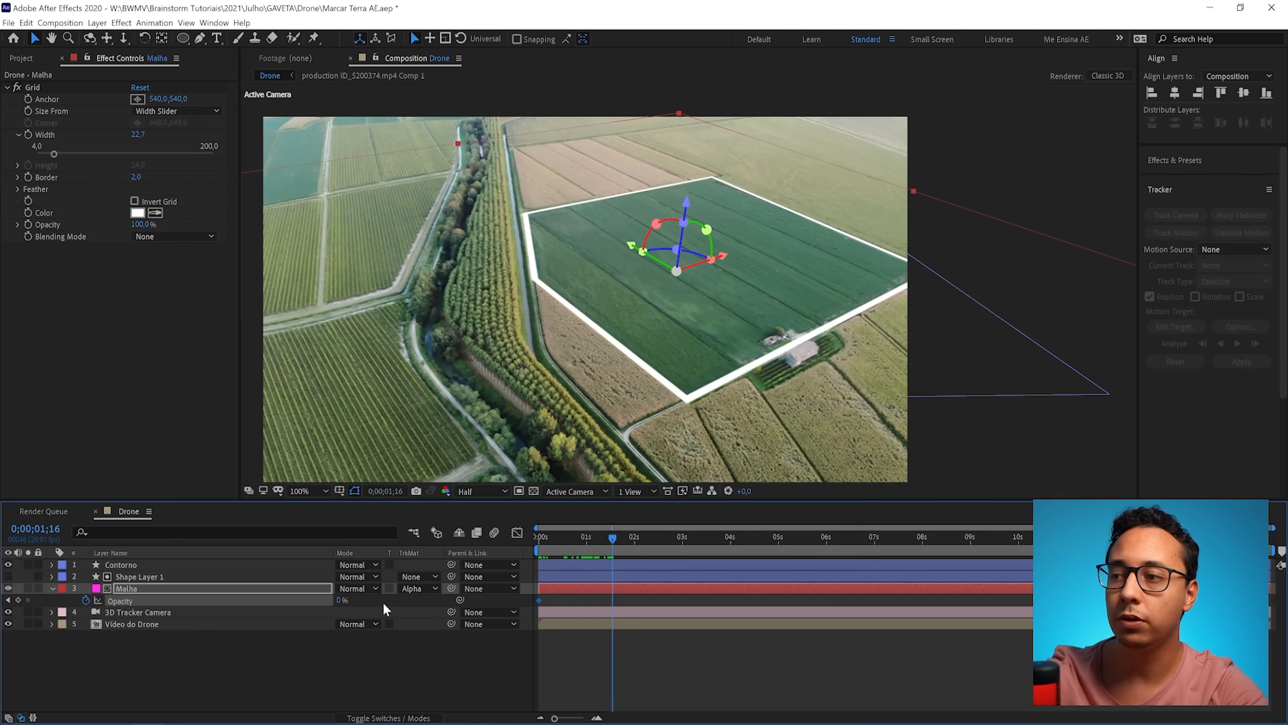
left_click_drag(339, 600, 725, 603)
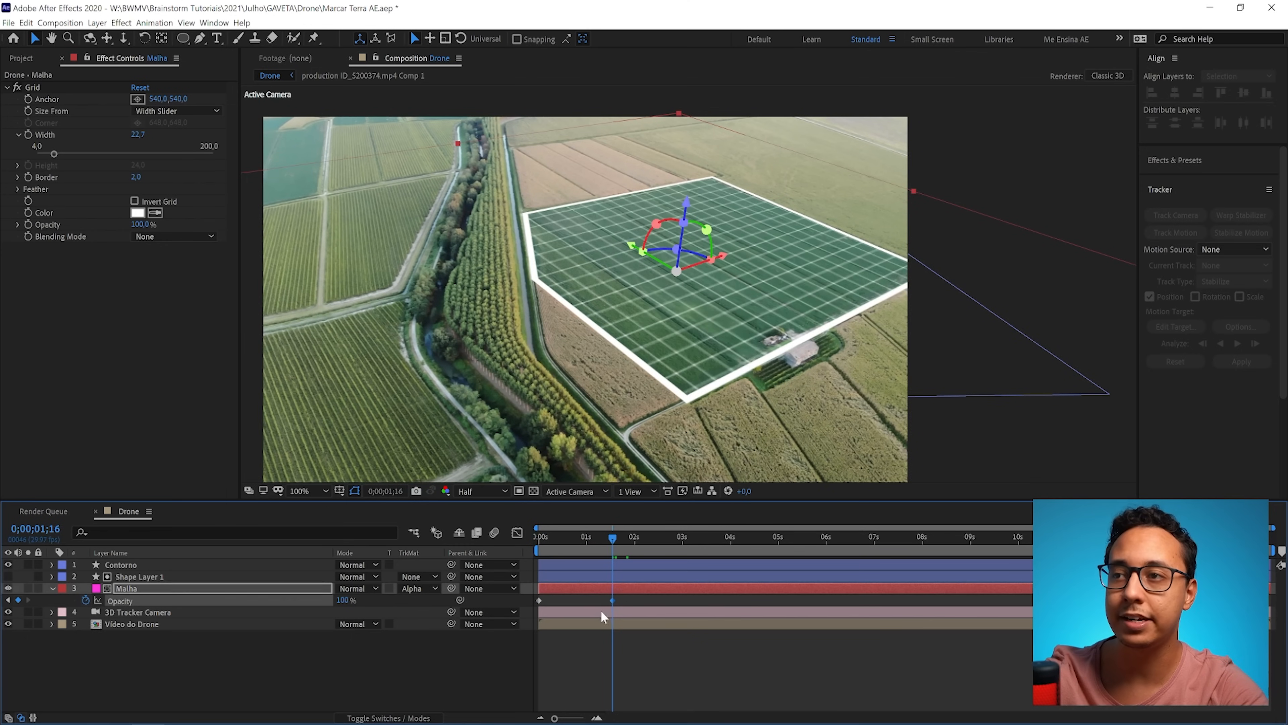
- Preview the Malha grid's fade-in from the first frame and stop back at the start
left_click(668, 667)
left_click_drag(612, 544, 588, 547)
key("space")
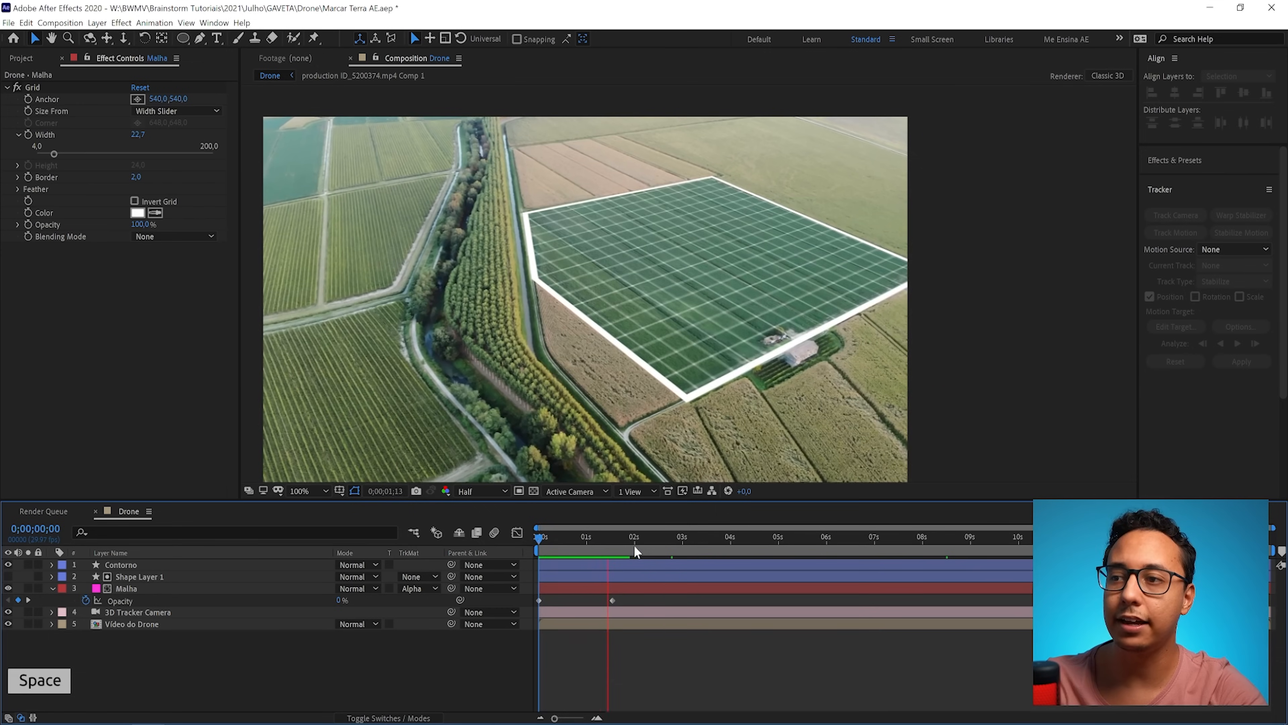
key("space")
key("space")
key("space")
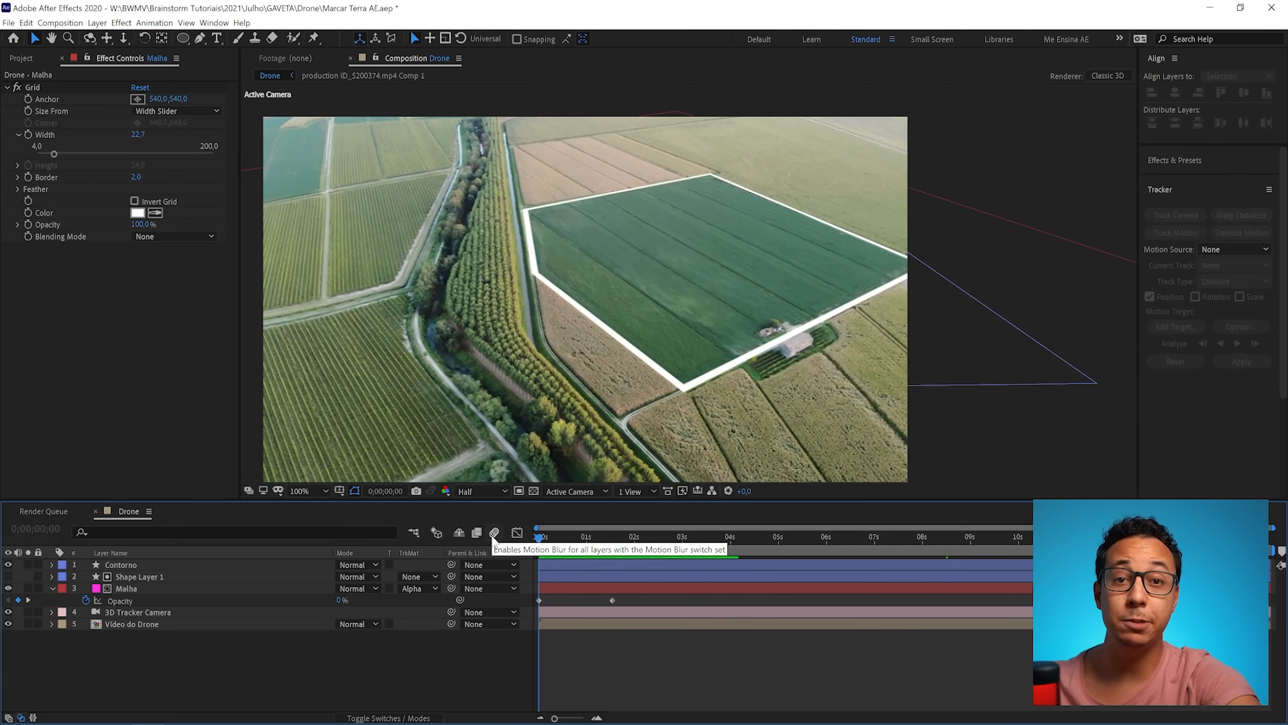
- Add Trim Paths to the Contorno shape layer and expand its properties
left_click(87, 566)
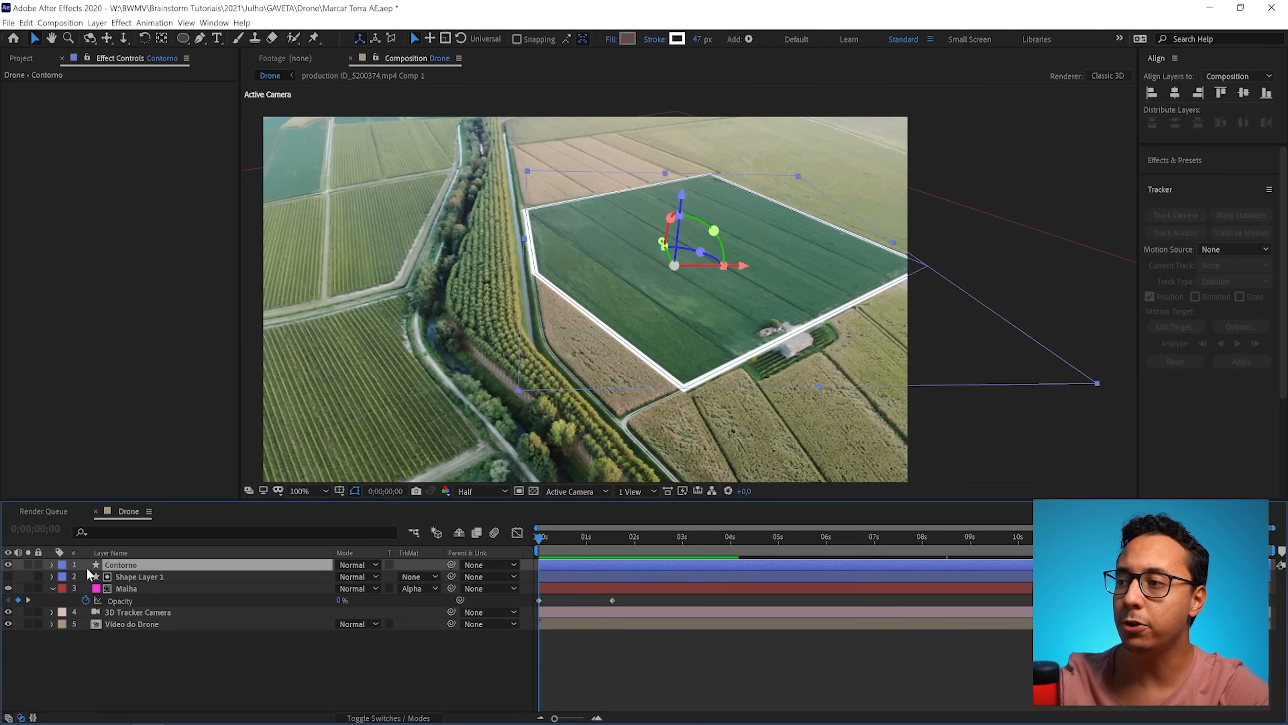
left_click(52, 565)
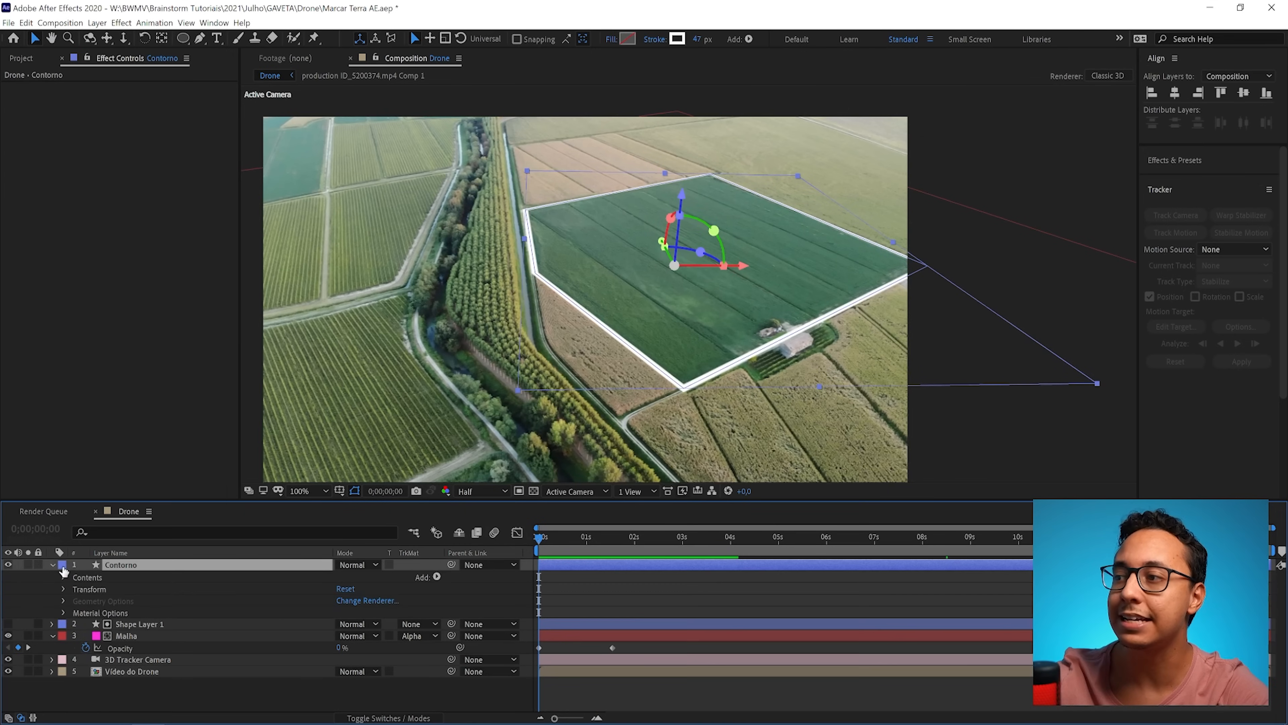
left_click(437, 577)
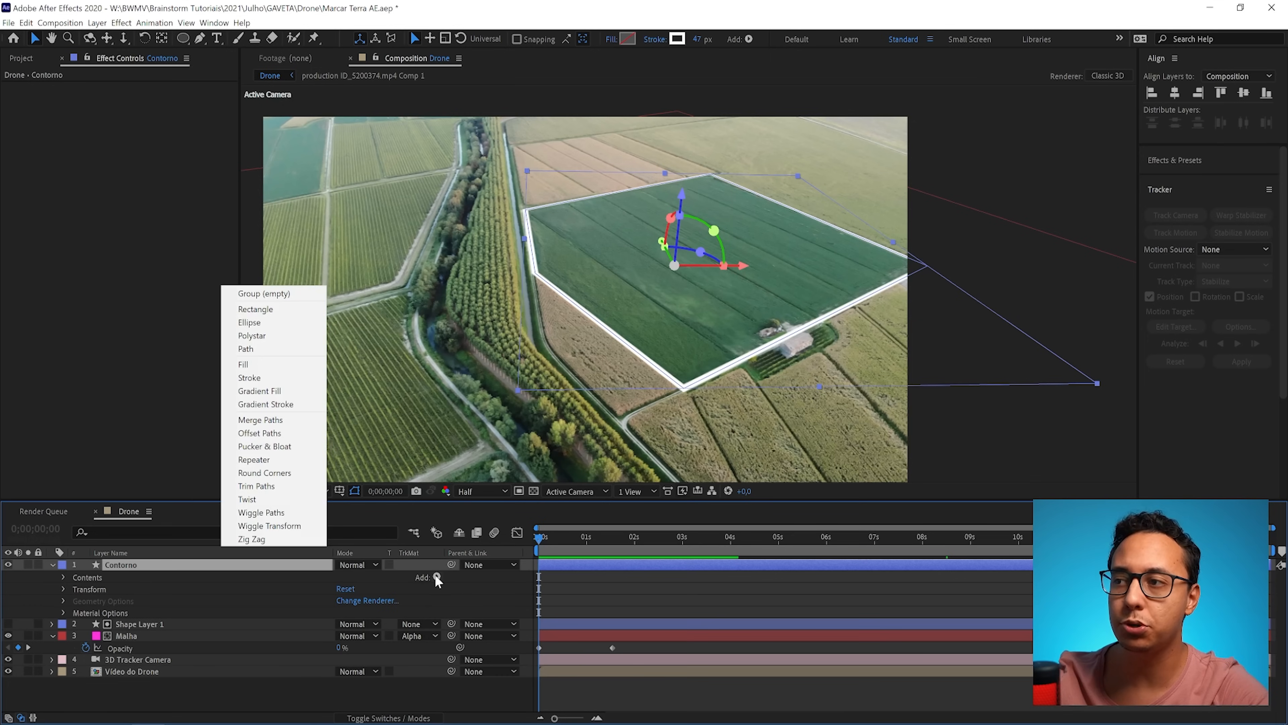
left_click(278, 488)
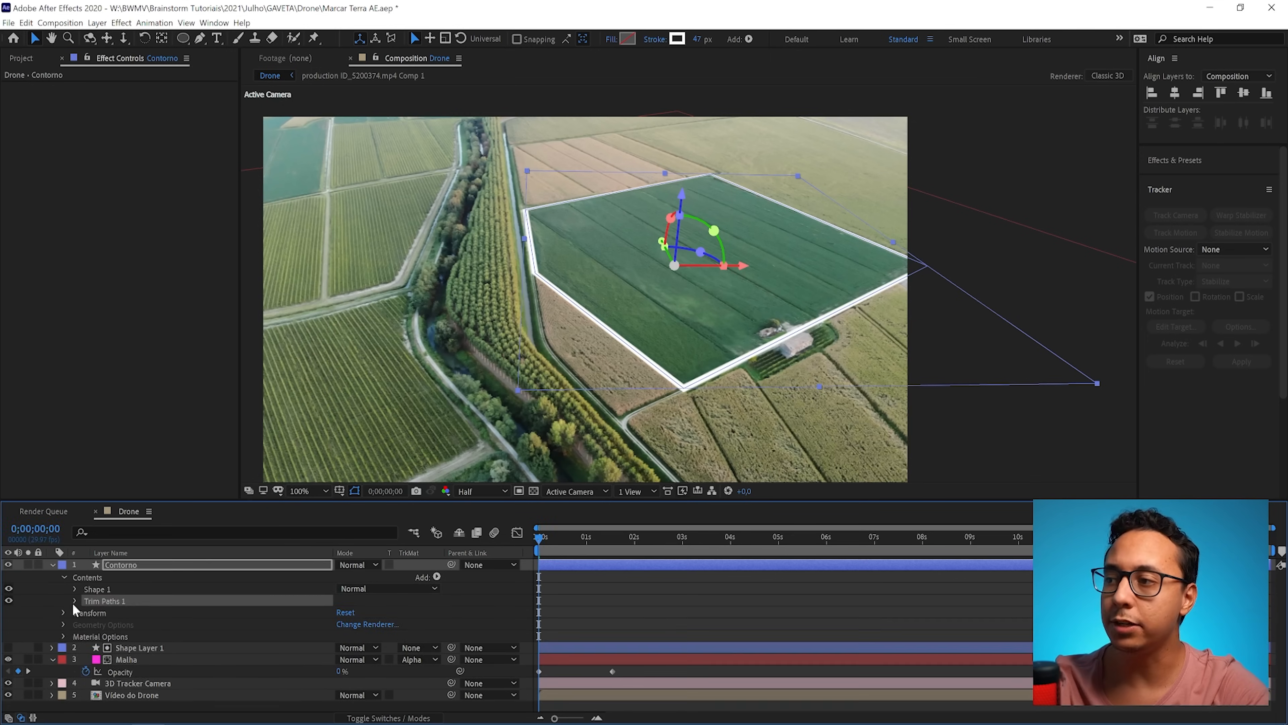
left_click(75, 600)
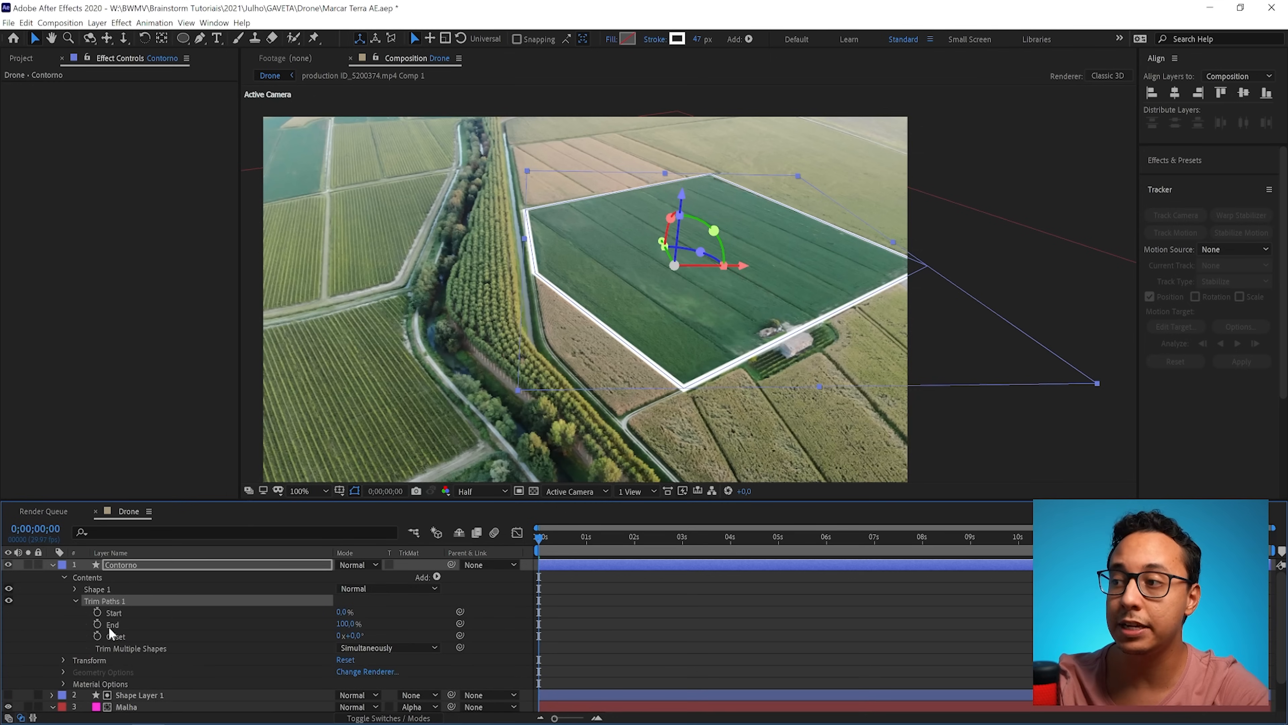
- Keyframe Contorno's Trim Paths End from 0% at the first frame to 100% at 0;00;01;09, and preview the outline drawing on
left_click(97, 623)
left_click_drag(333, 623, 237, 624)
left_click_drag(574, 537, 601, 537)
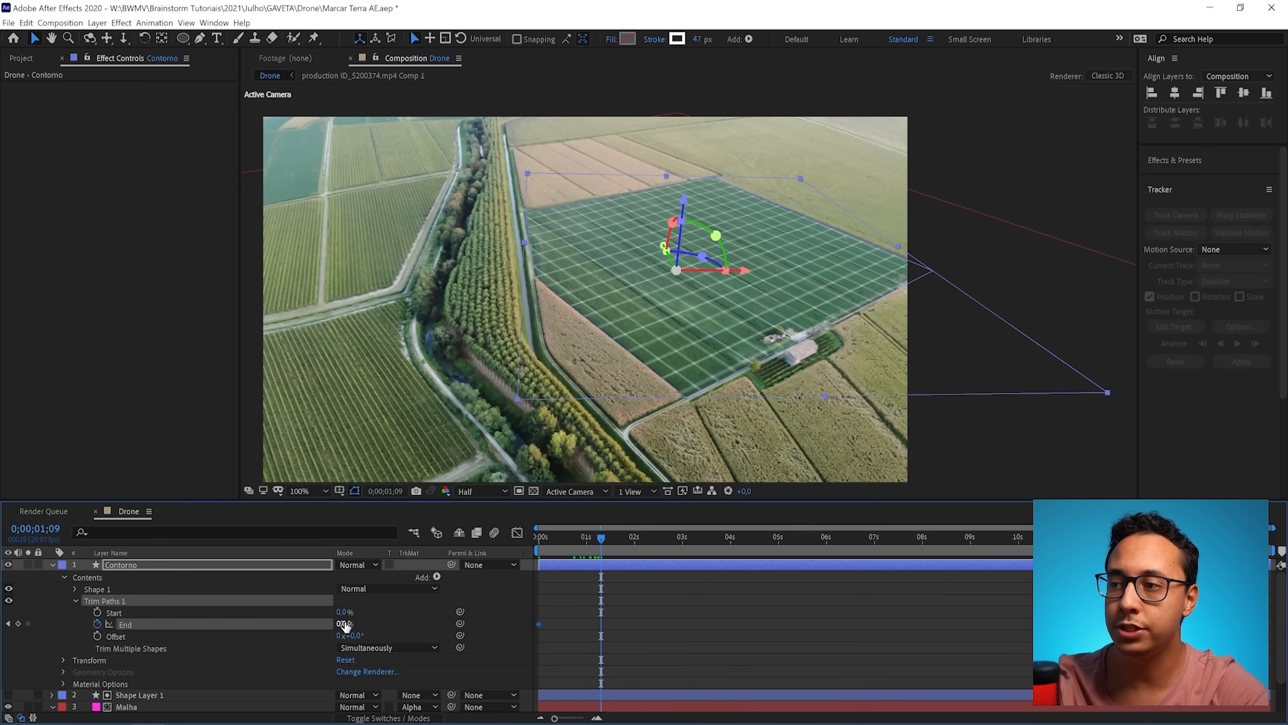
left_click_drag(345, 625, 436, 624)
key("Home")
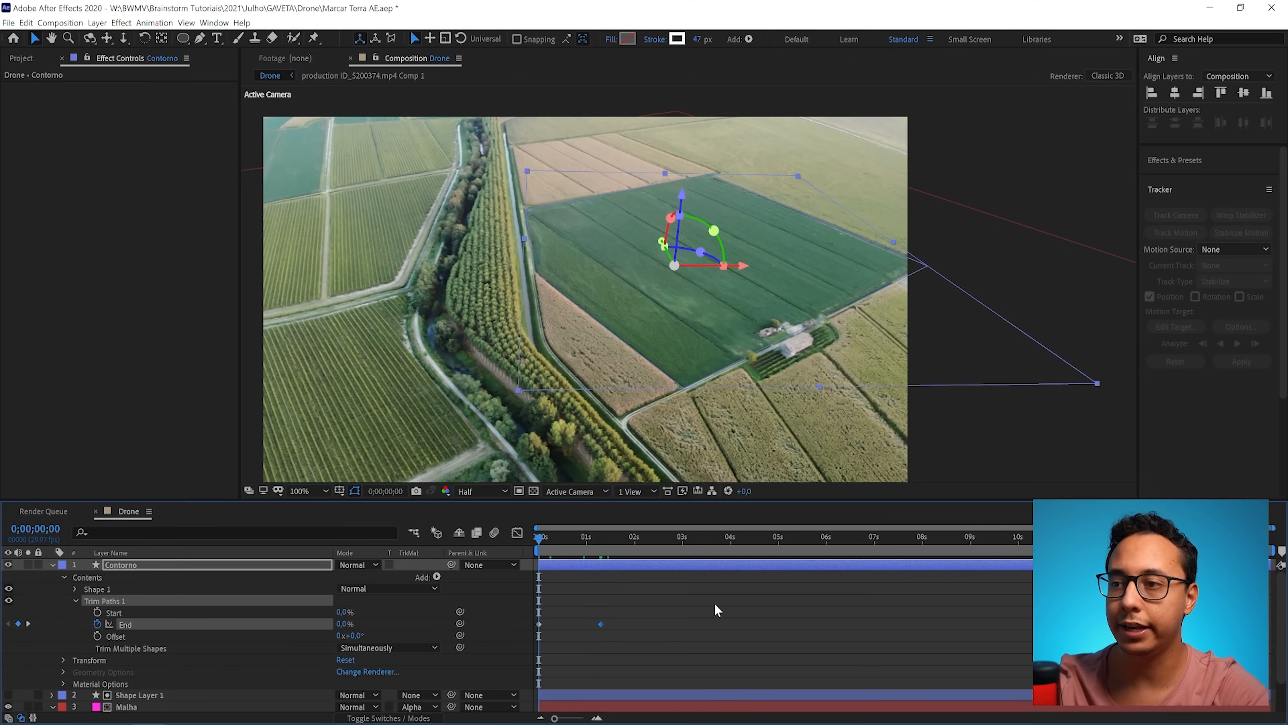
left_click(714, 602)
key("space")
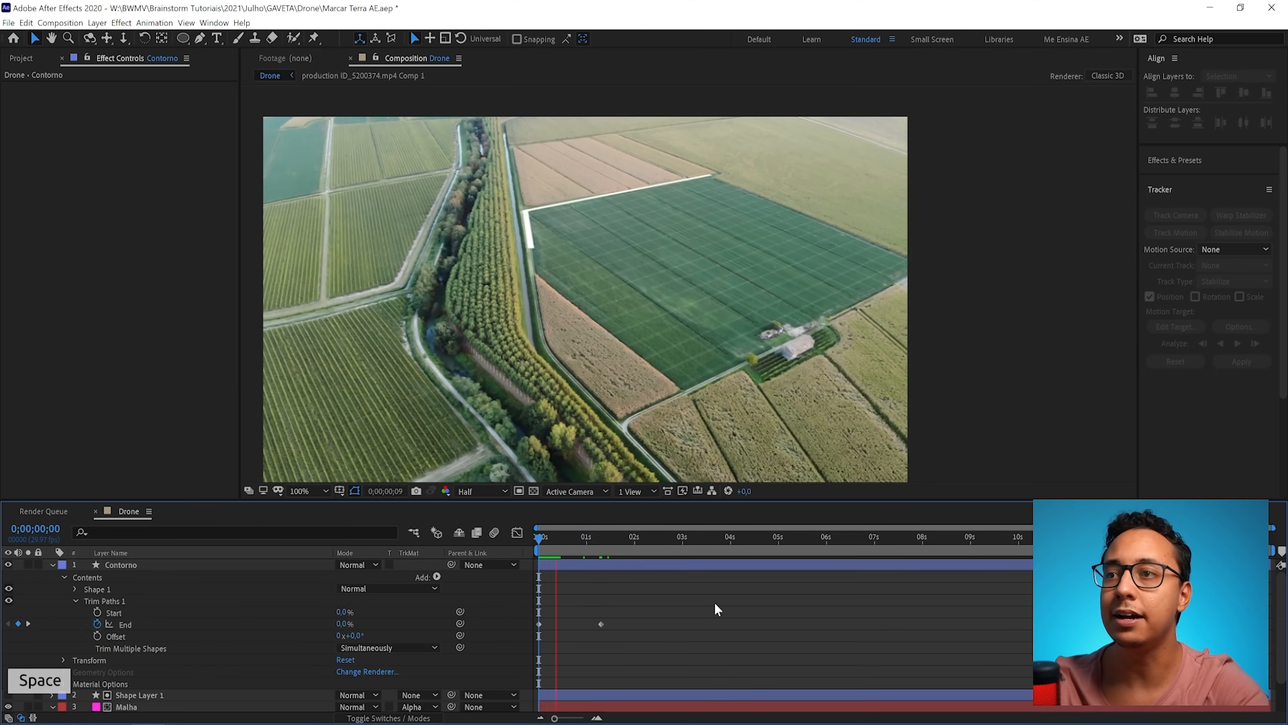
left_click_drag(563, 546, 533, 554)
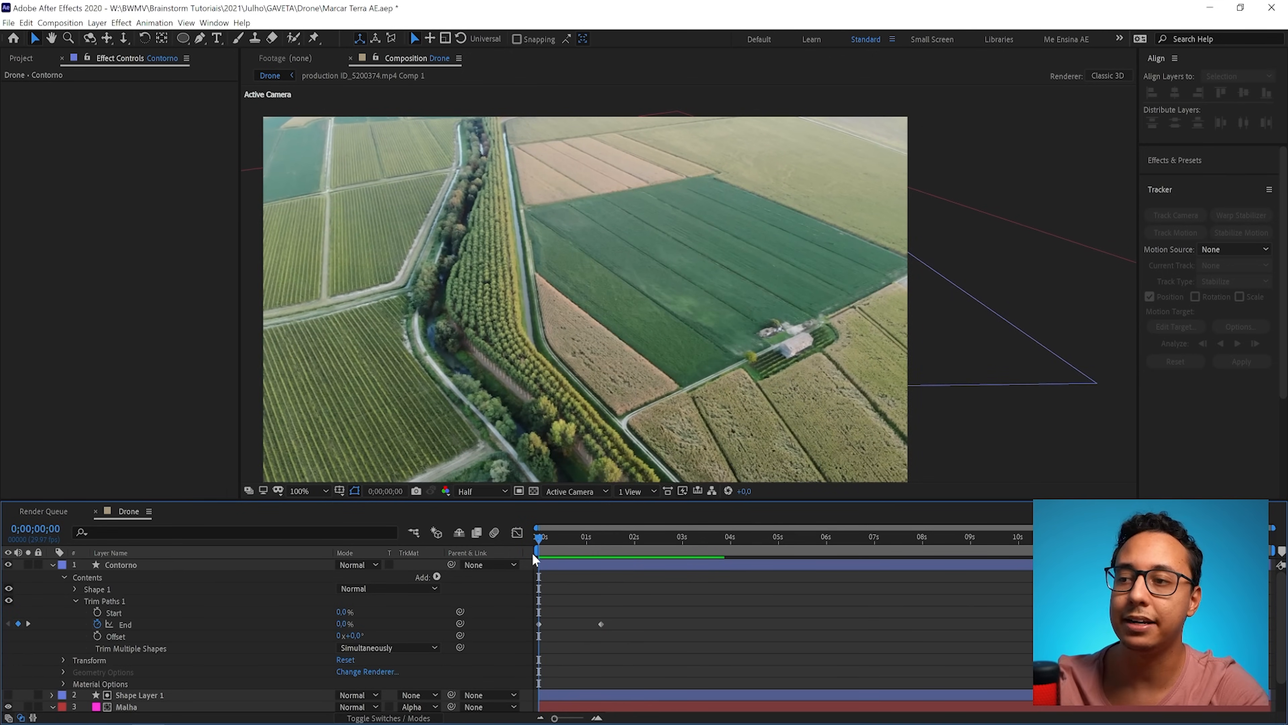
- Apply Easy Ease to both End keyframes and lengthen the last keyframe's ease in the speed graph for a slower finish
left_click_drag(667, 646, 521, 619)
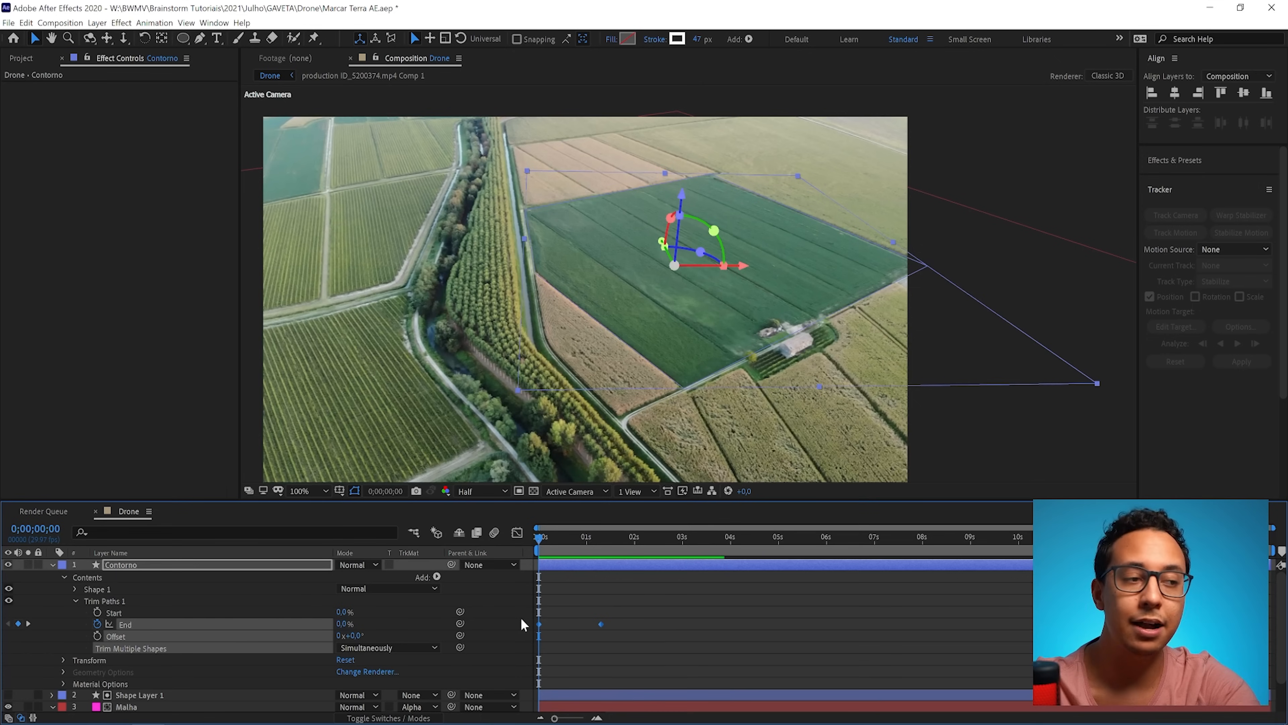
key("F9")
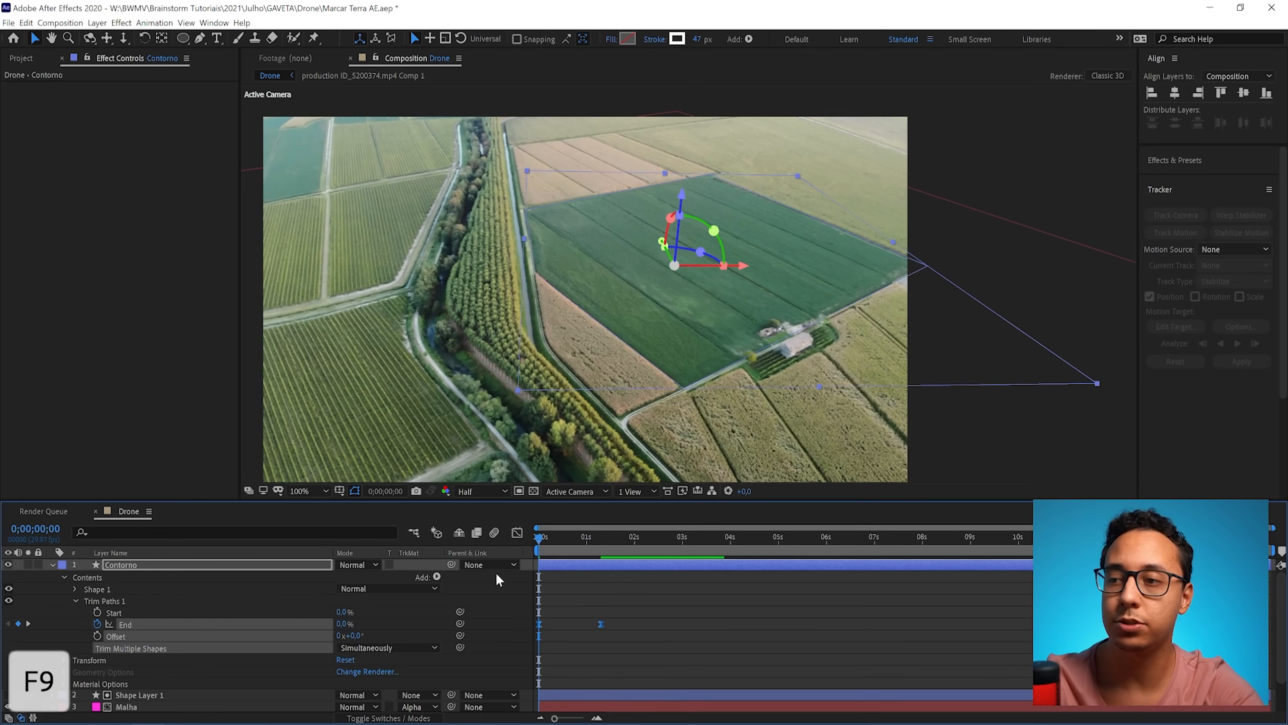
left_click(517, 532)
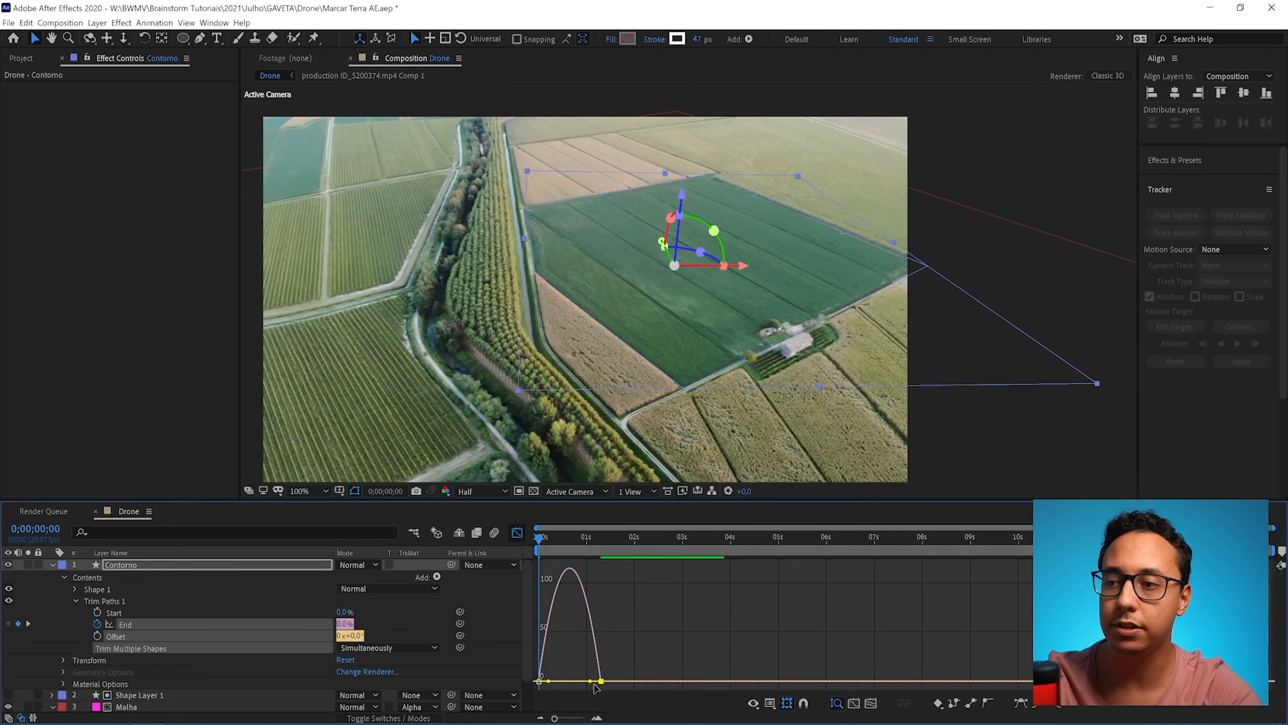
left_click_drag(588, 681, 567, 682)
left_click(517, 533)
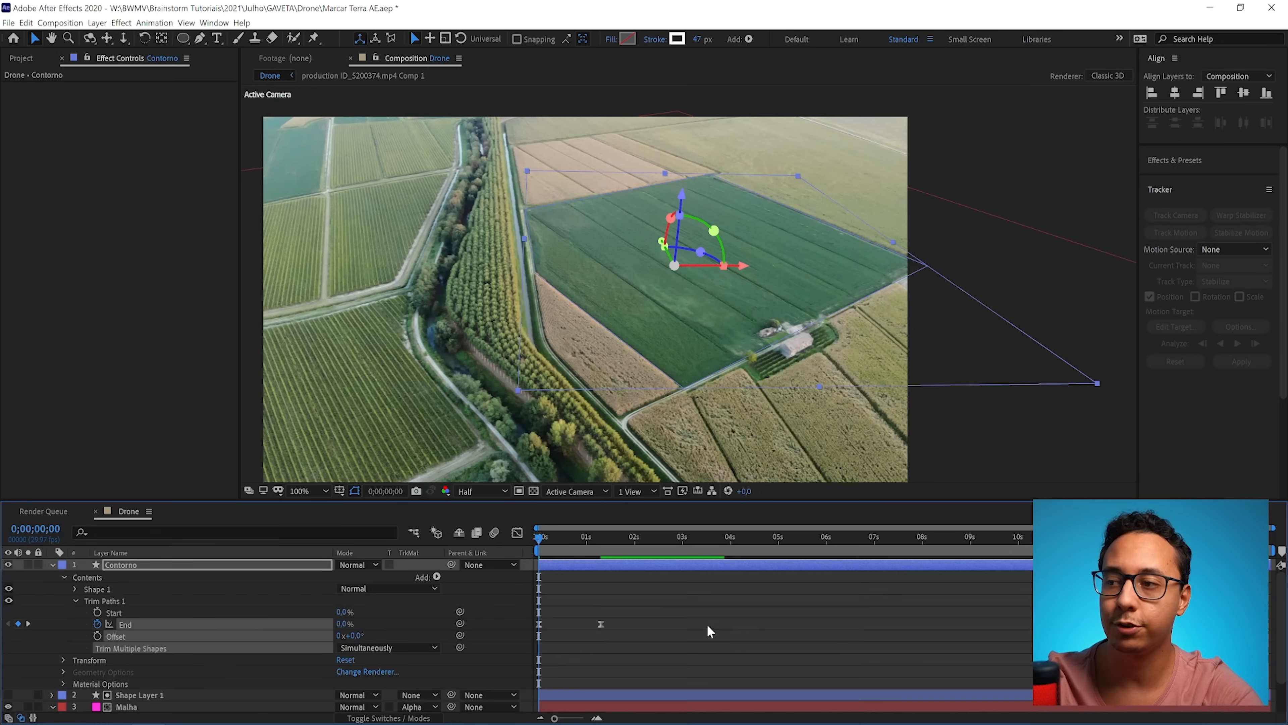
- Move the last End keyframe to about 3 seconds, preview the slower outline animation and return to the first frame
key("space")
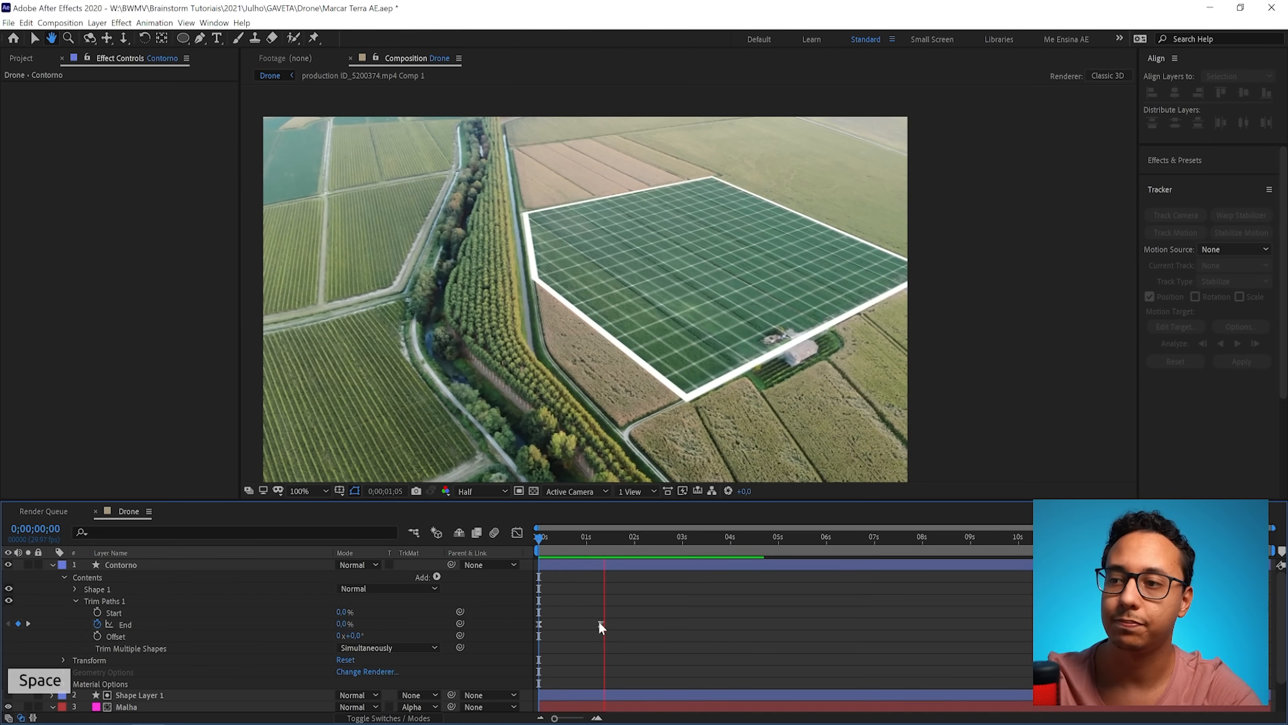
key("space")
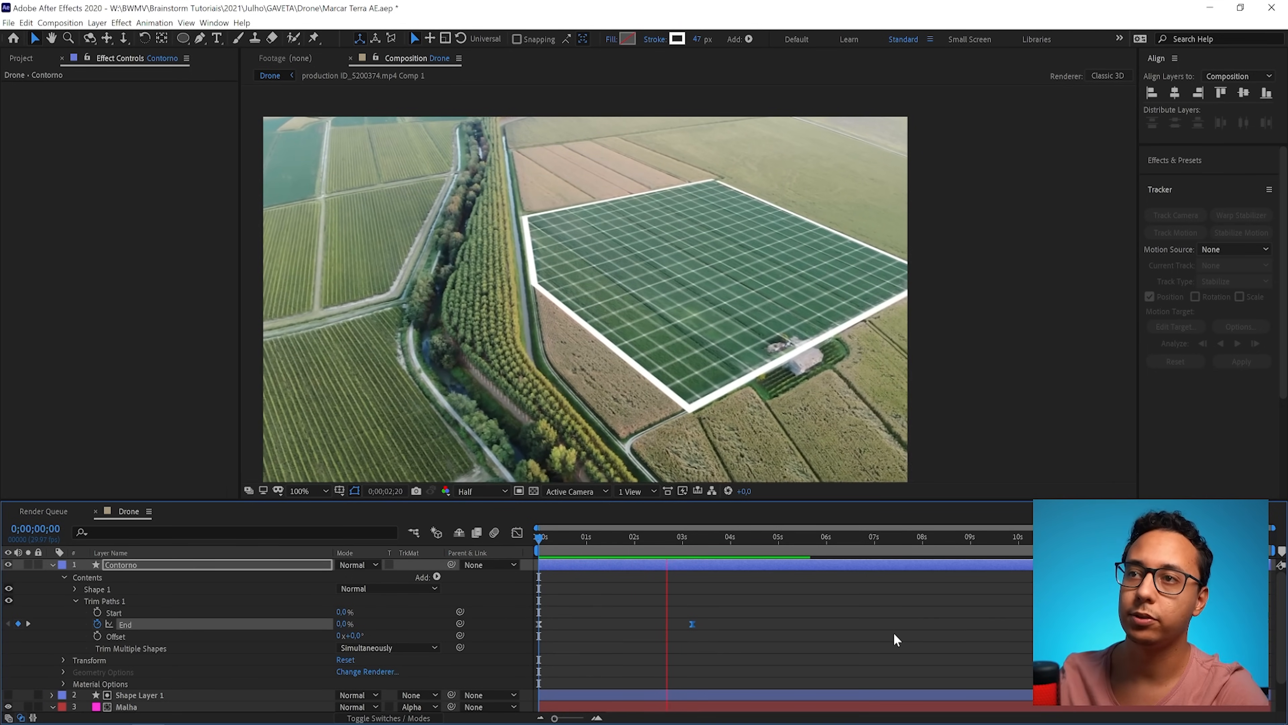
left_click(729, 549)
left_click_drag(729, 544, 532, 554)
- Set the composition's preview resolution to Full
left_click(482, 491)
left_click(490, 527)
left_click(642, 598)
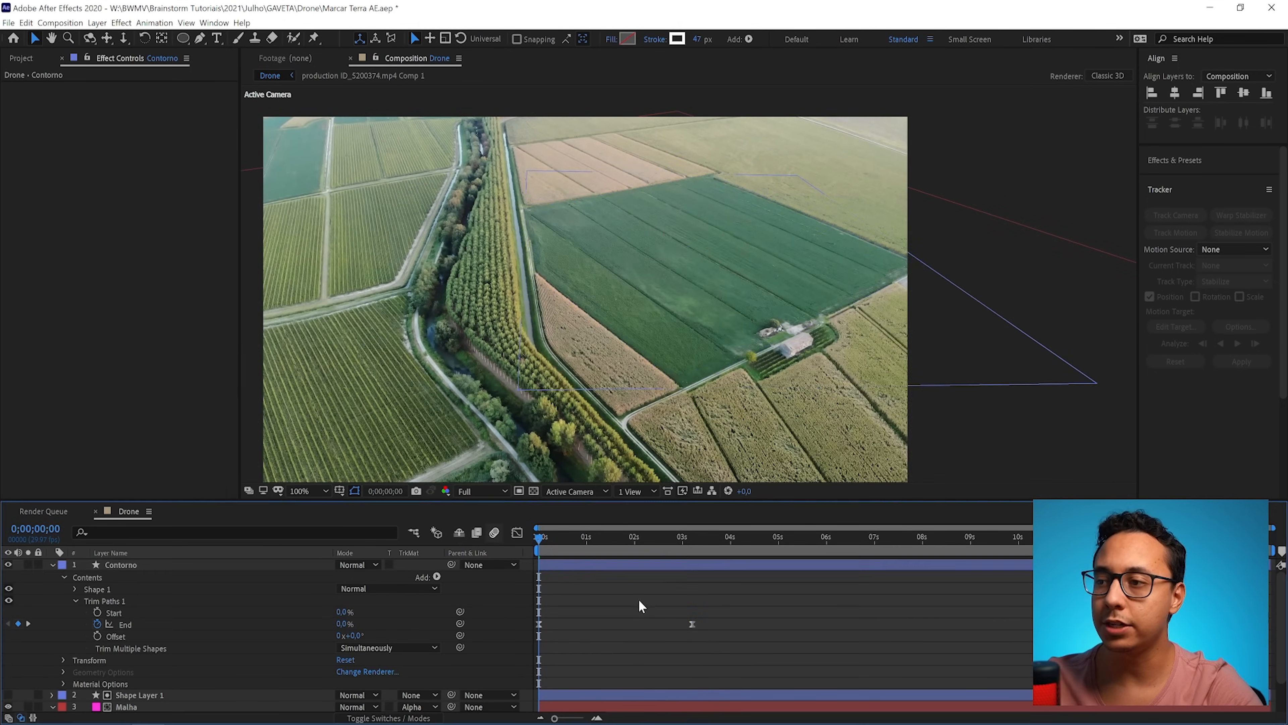
- Keyframe the Grid effect's Width on Malha at the first frame, and raise it to about 39 at 0;00;05;03
left_click(53, 564)
left_click(131, 588)
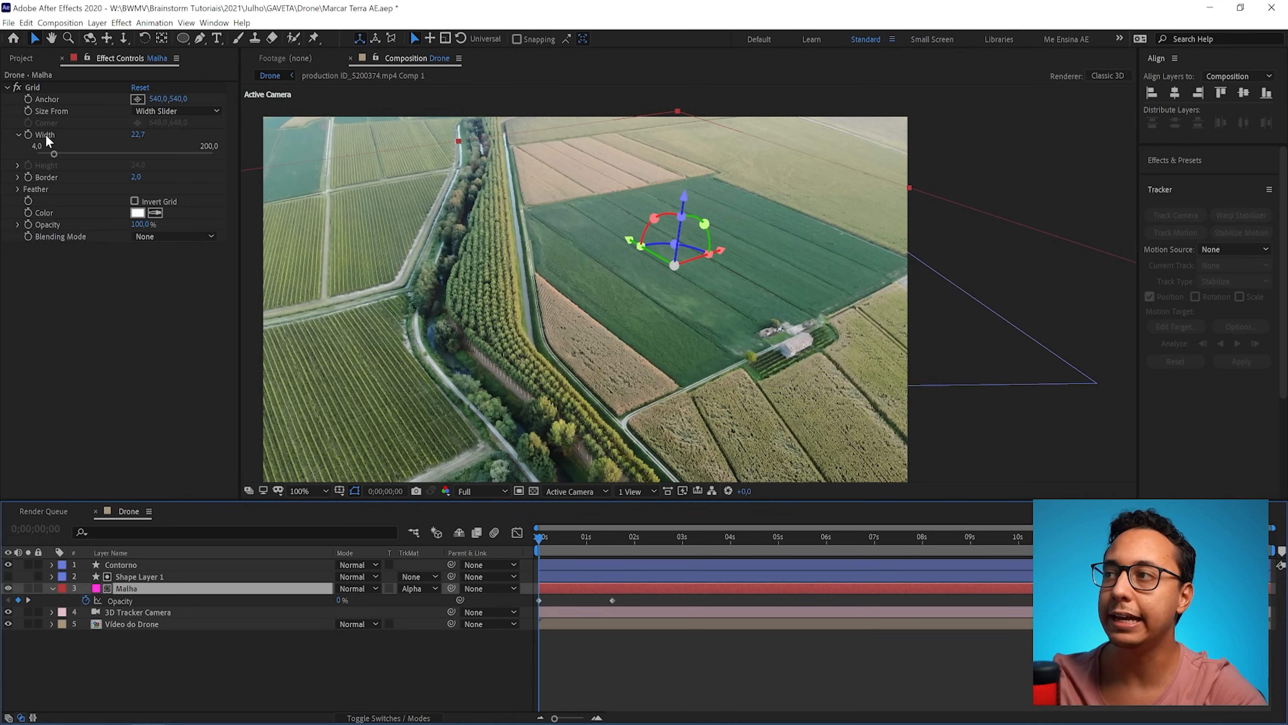
left_click(33, 136)
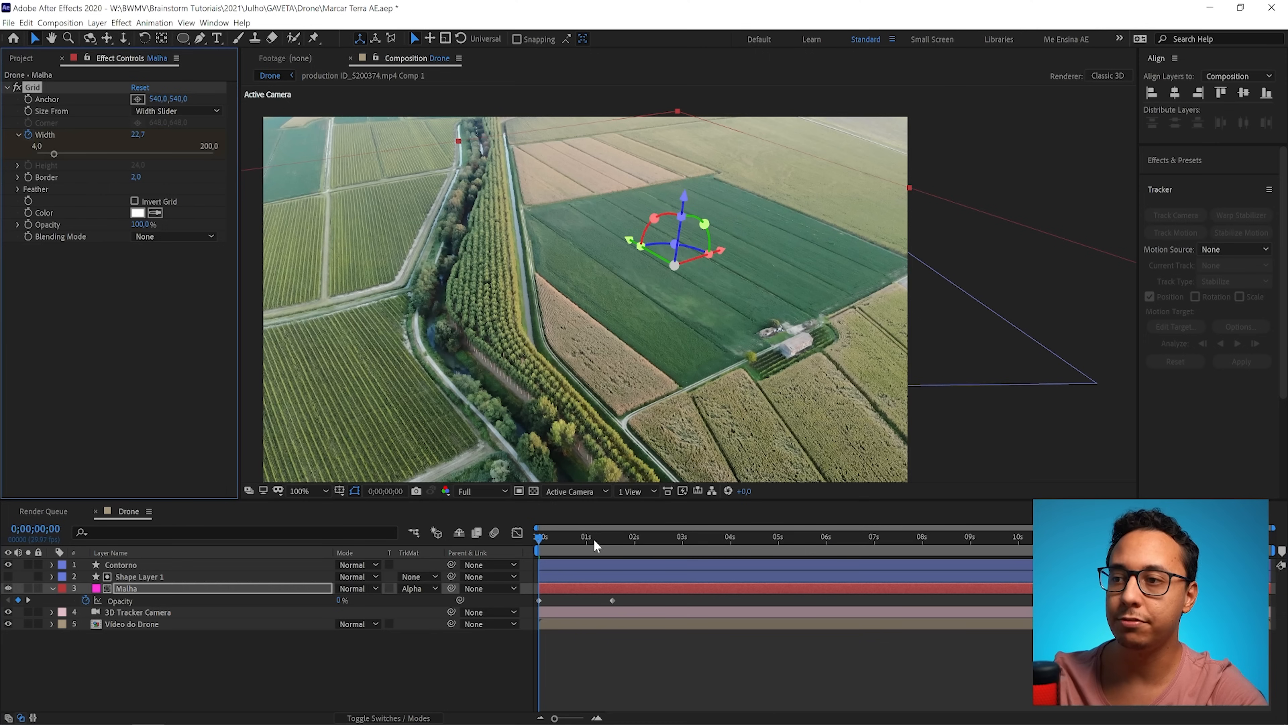
left_click_drag(571, 536, 784, 539)
left_click_drag(138, 134, 147, 134)
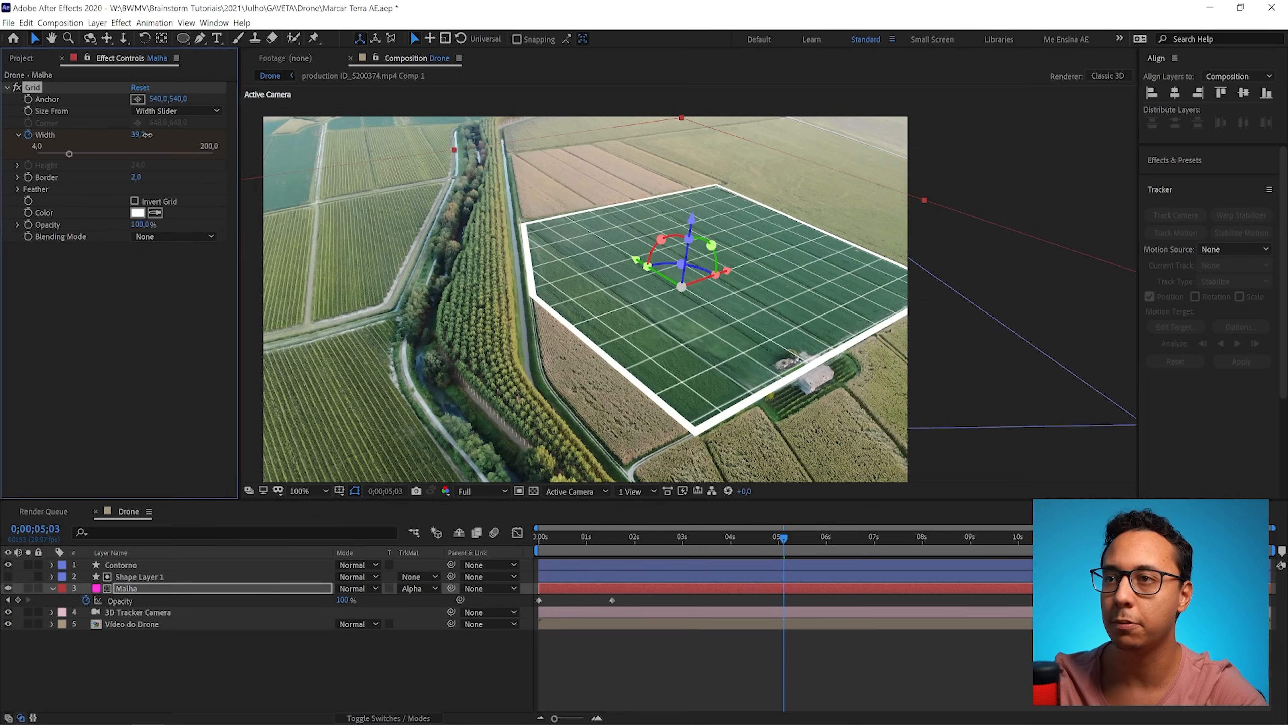
- Preview the grid's width animation at Third resolution and return to the first frame
left_click_drag(720, 542, 536, 546)
key("space")
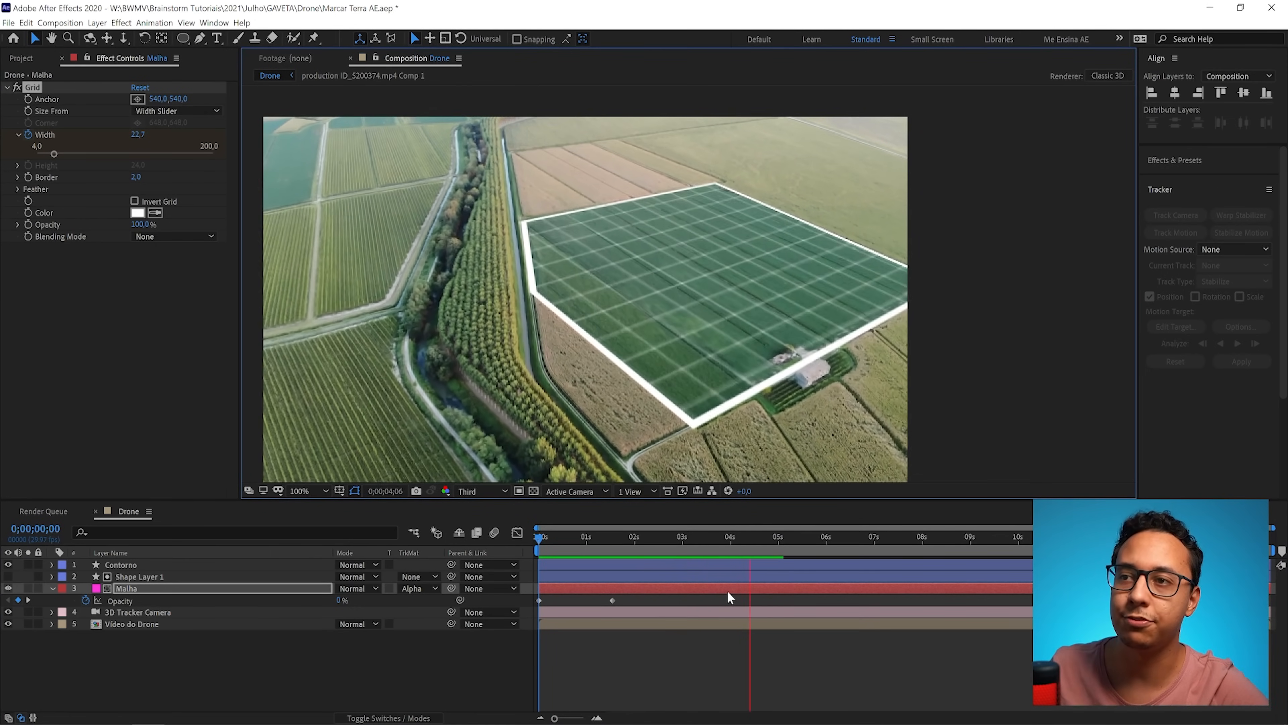
mouse_move(540, 544)
left_mouse_down()
mouse_move(626, 551)
mouse_move(527, 550)
left_mouse_up()
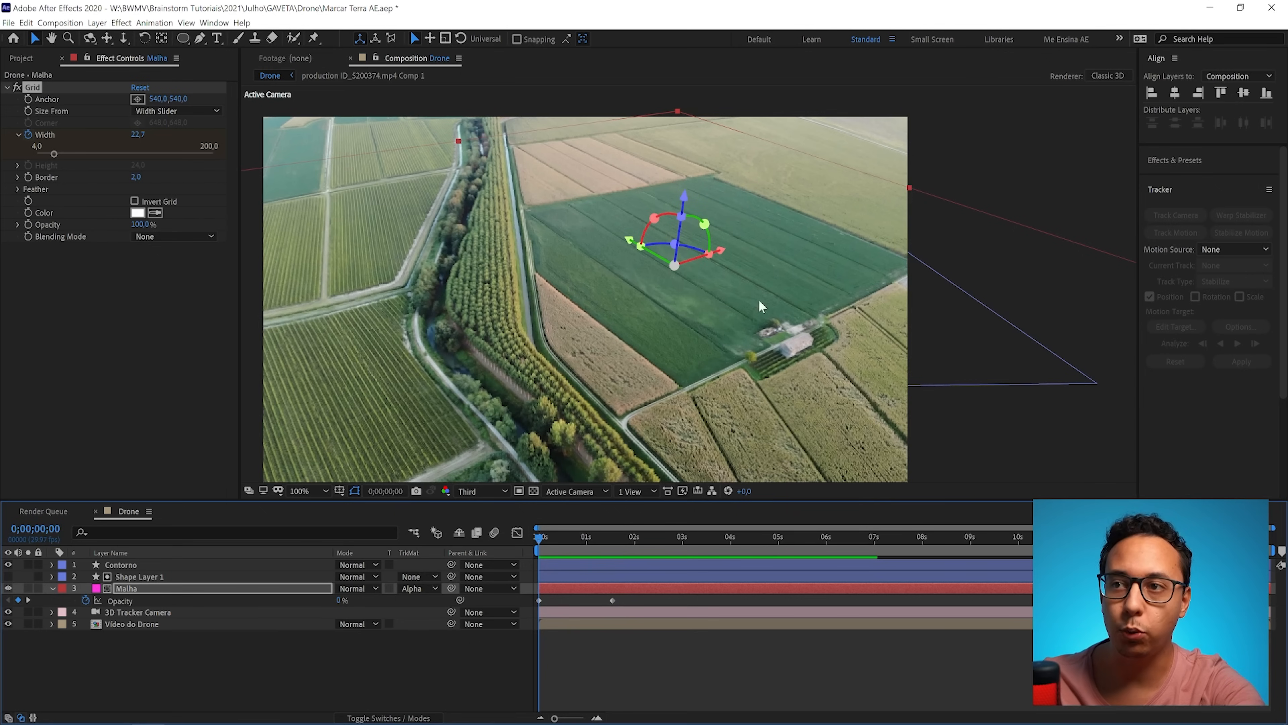
left_click(723, 658)
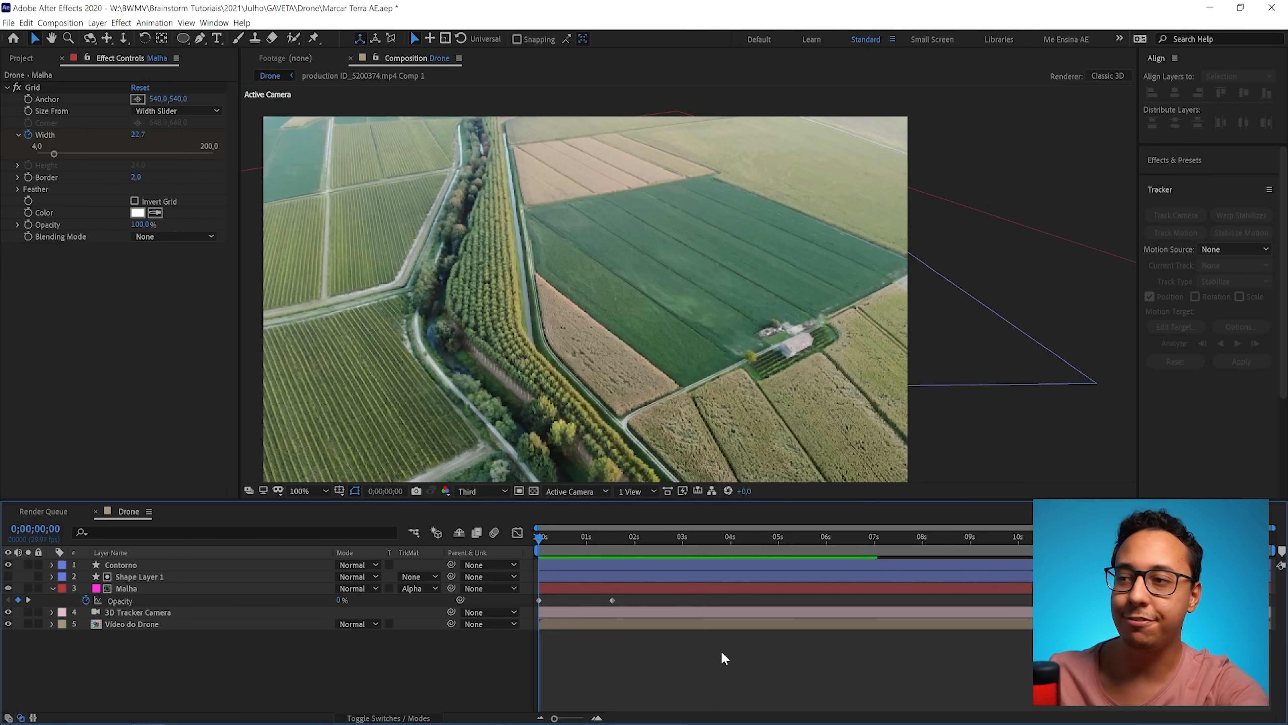
- Add a text layer over the footage reading "300.000m2"
left_click(217, 39)
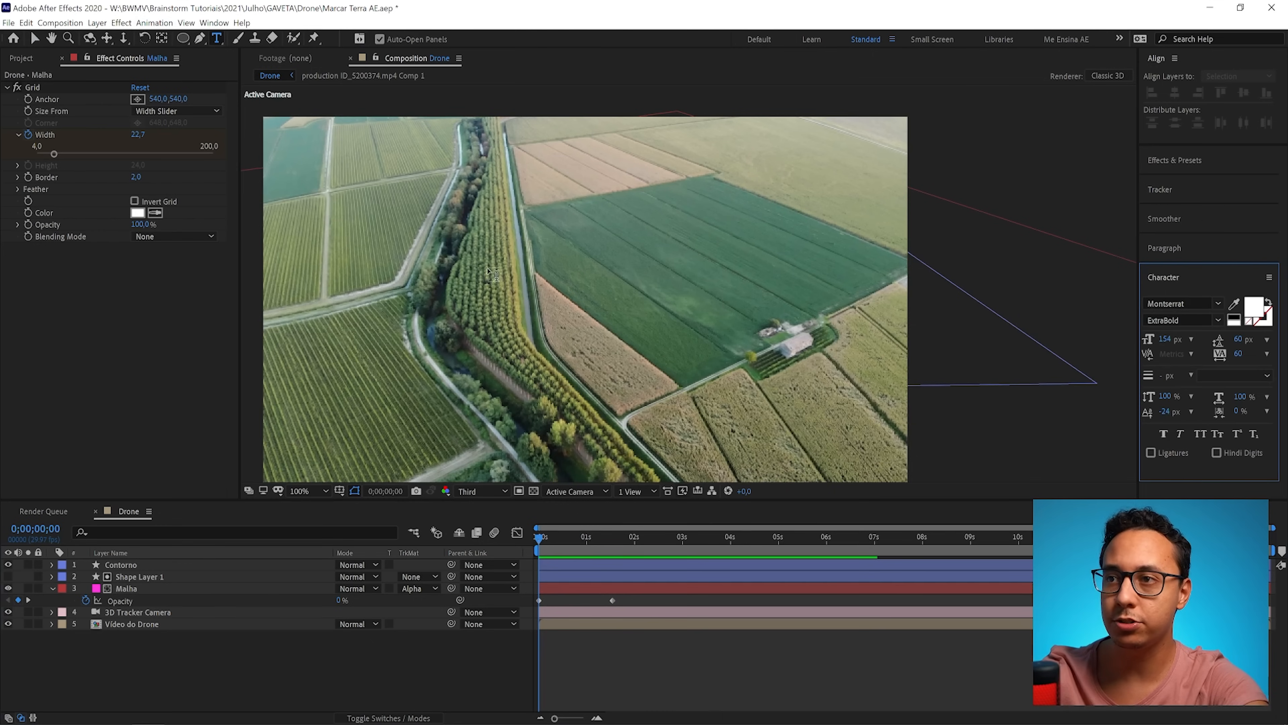
left_click(611, 282)
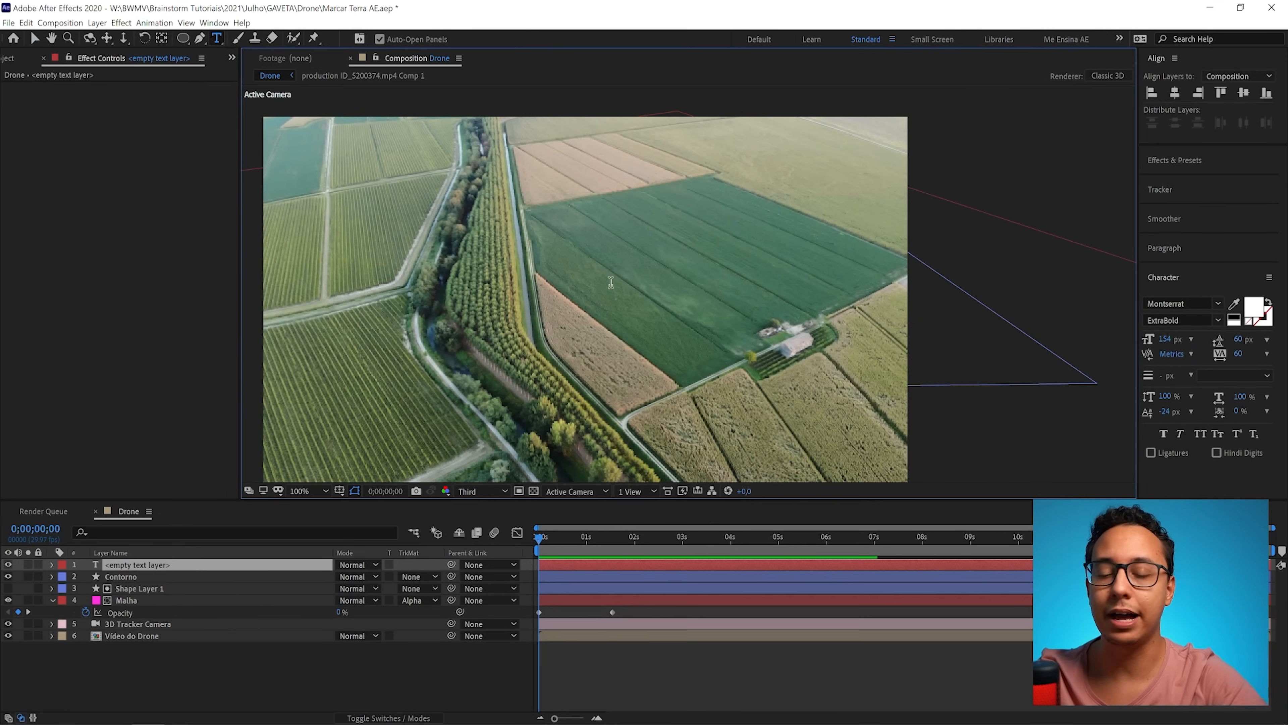
type("300.000")
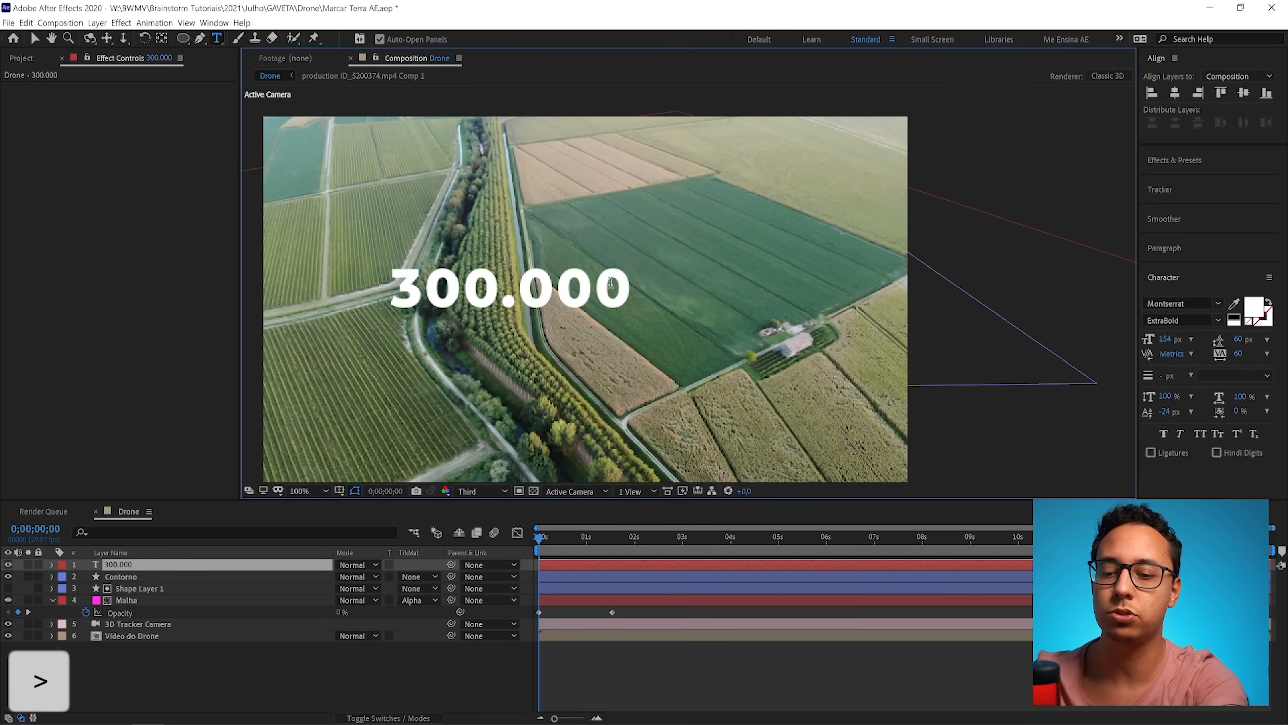
type("m2")
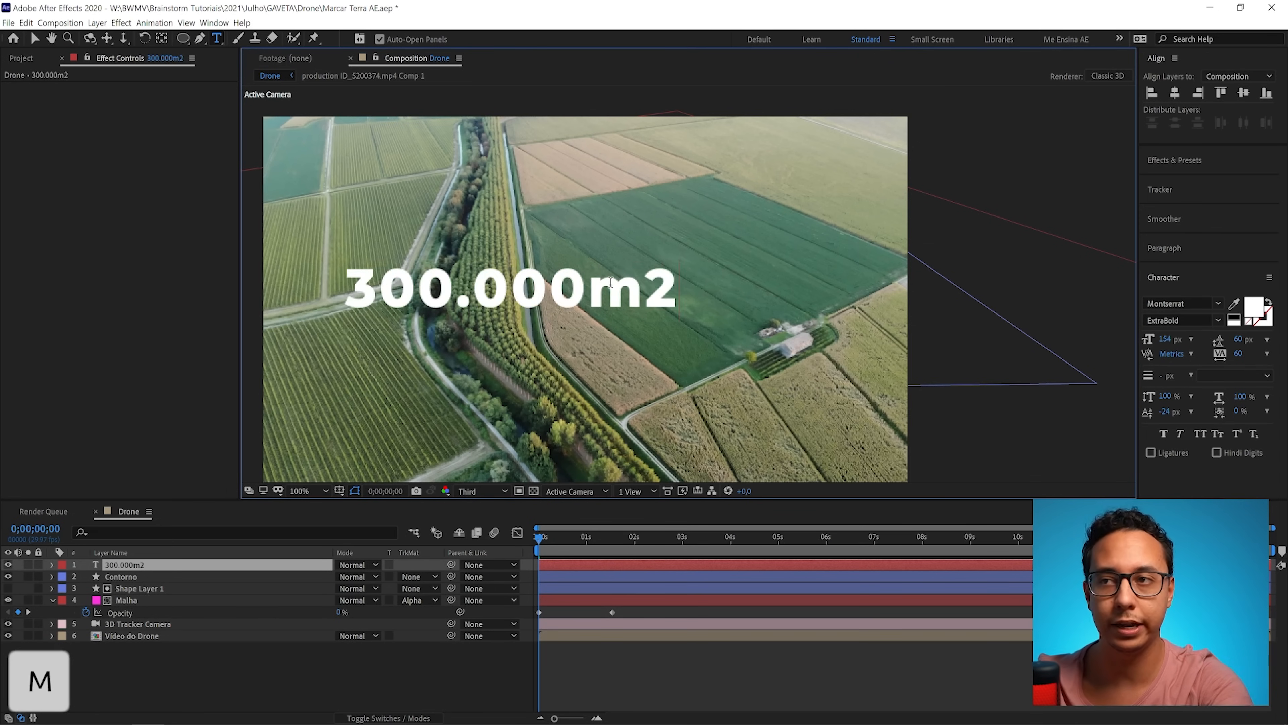
- Format the final 2 of the area text as superscript
left_click_drag(652, 287, 699, 303)
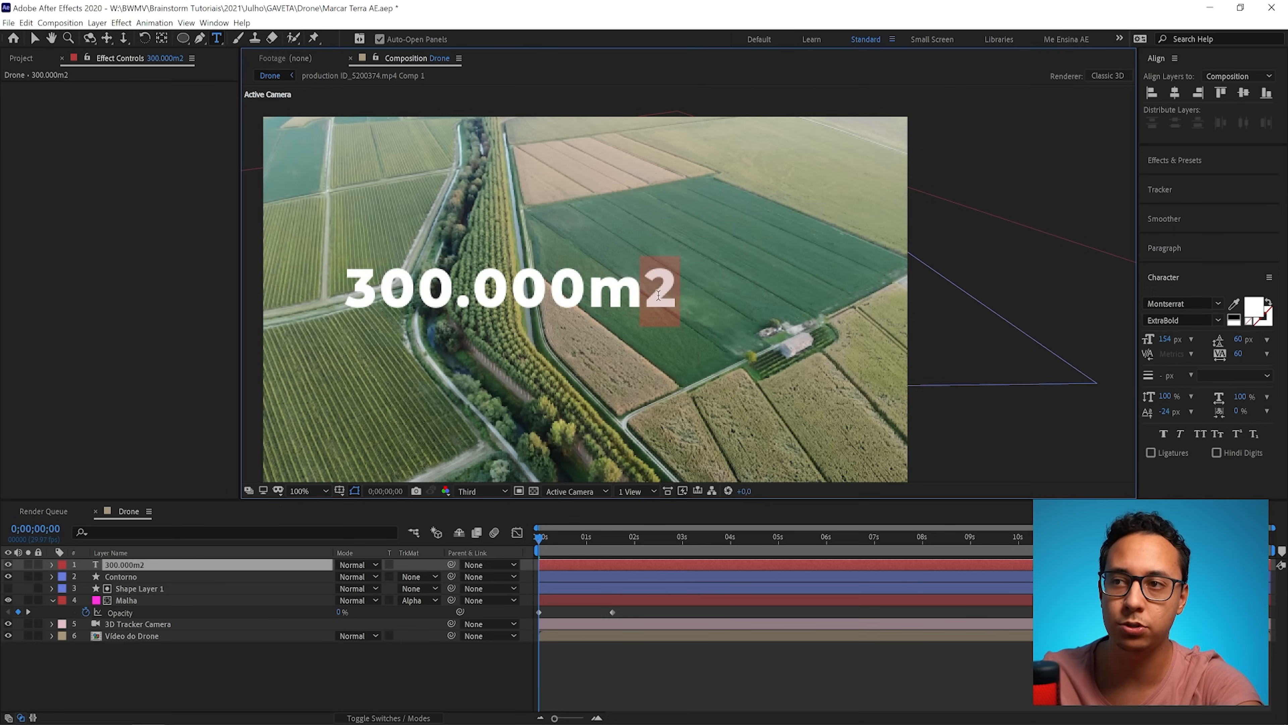
left_click(1237, 434)
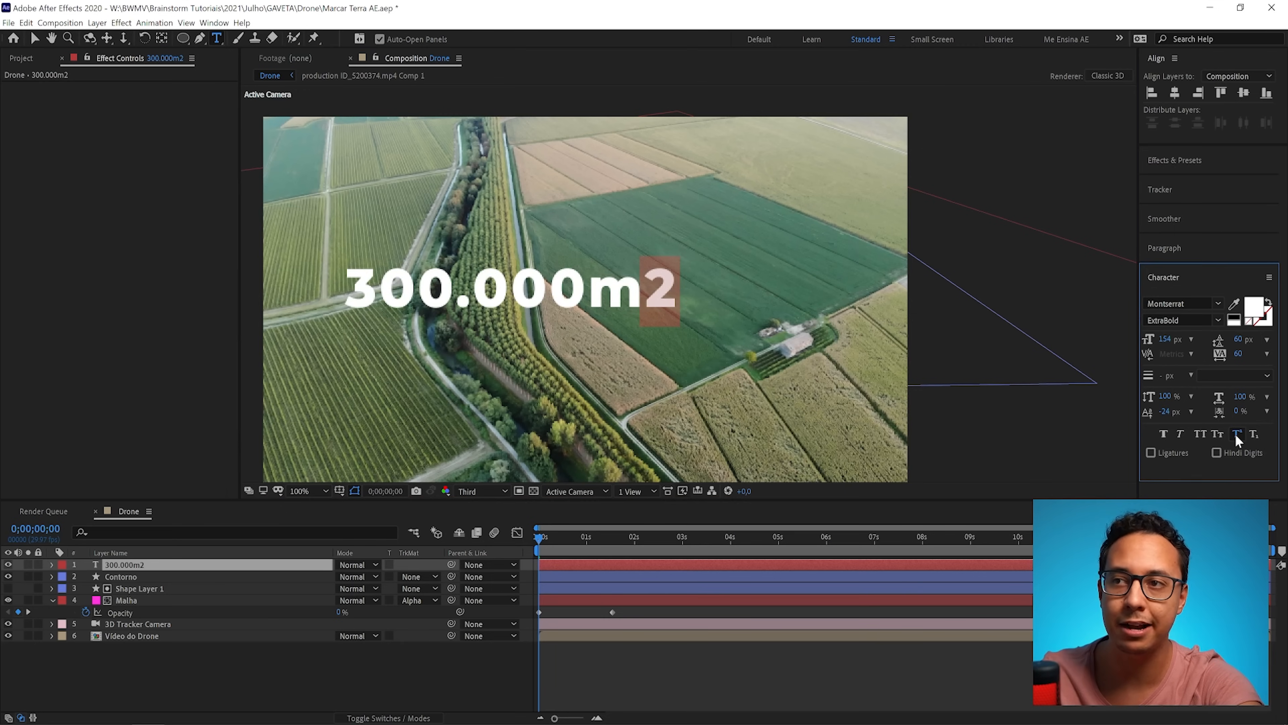
left_click(710, 611)
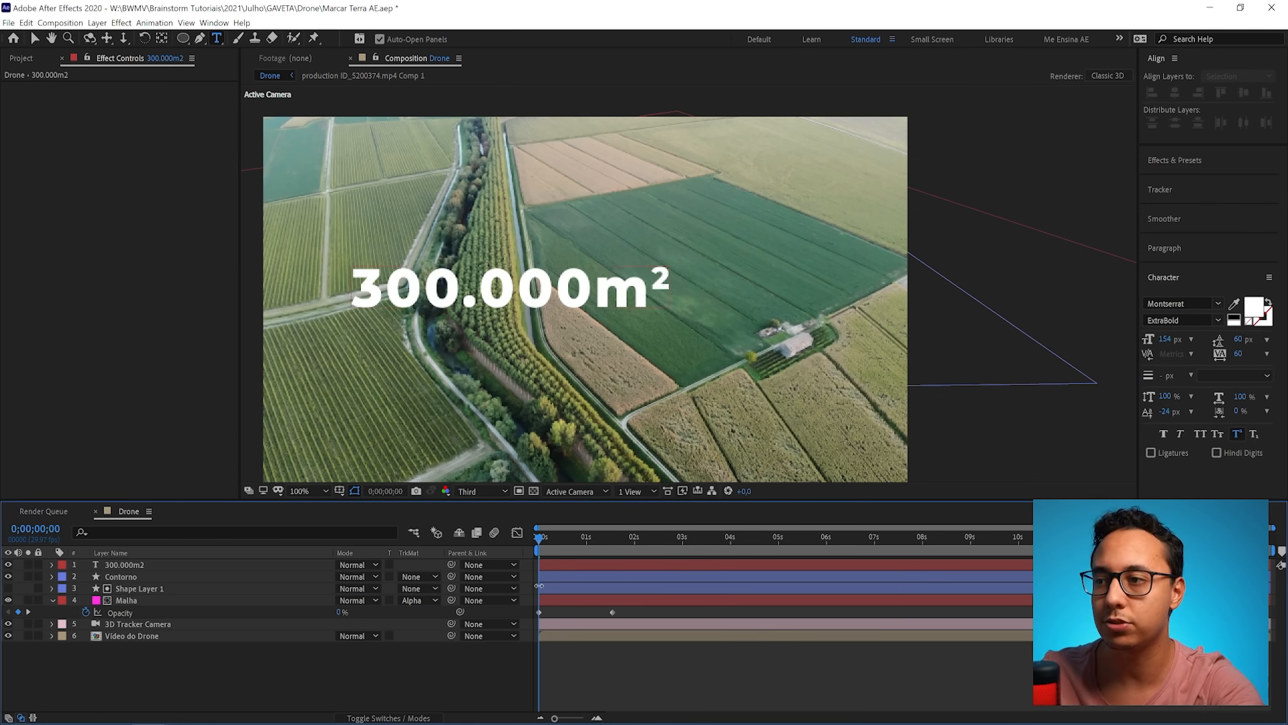
- Make the 300.000m2 text layer 3D and parent it to Malha so that it snaps to Malha's position and orientation
left_click(211, 564)
left_click(419, 718)
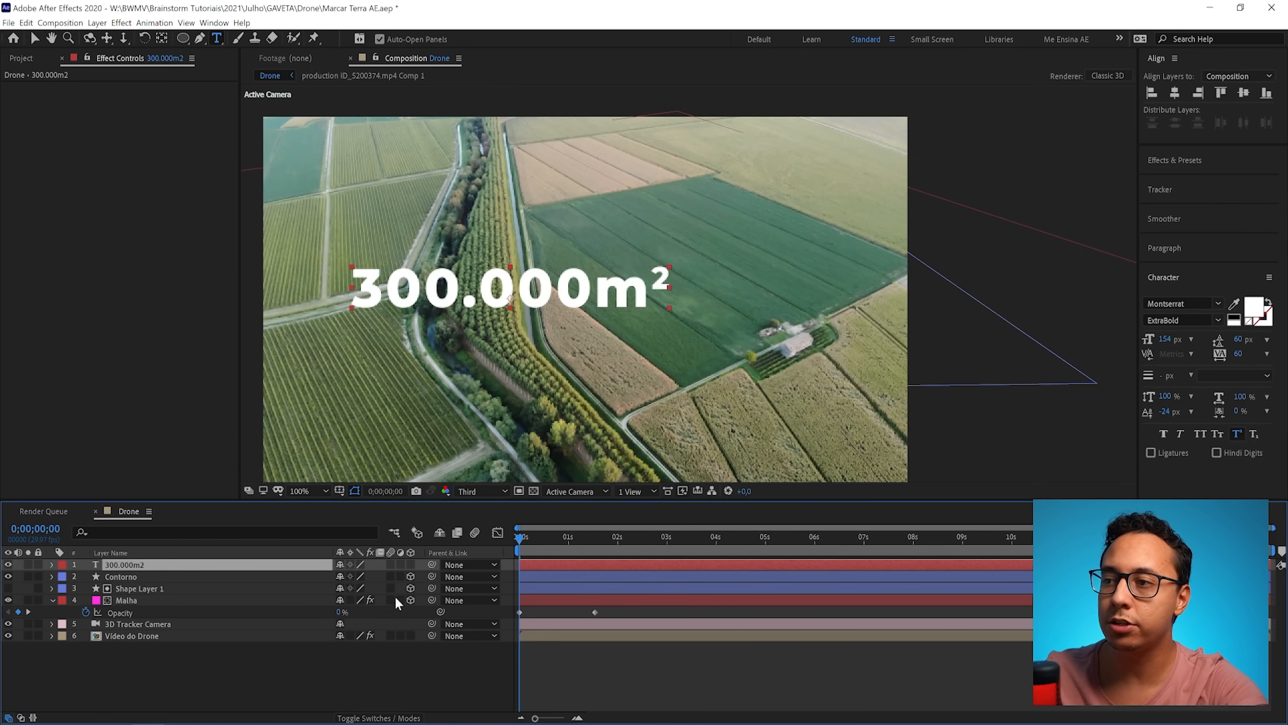
left_click(410, 565)
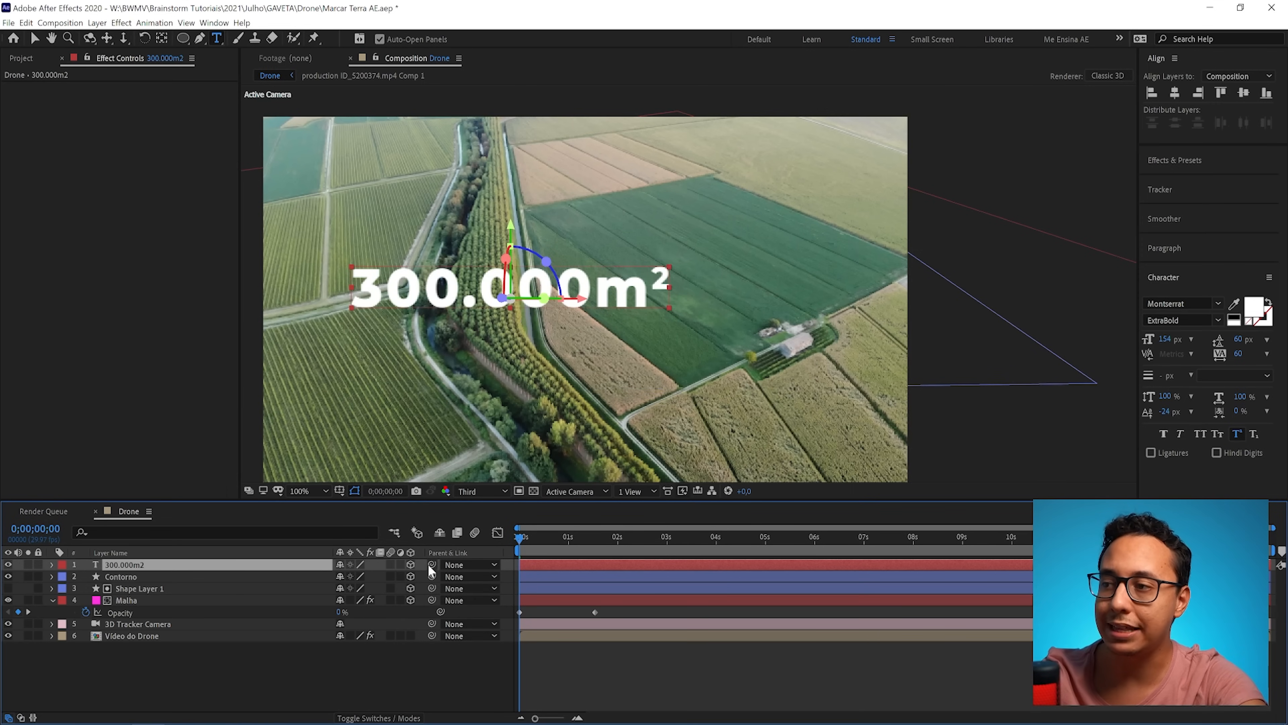
key("shift")
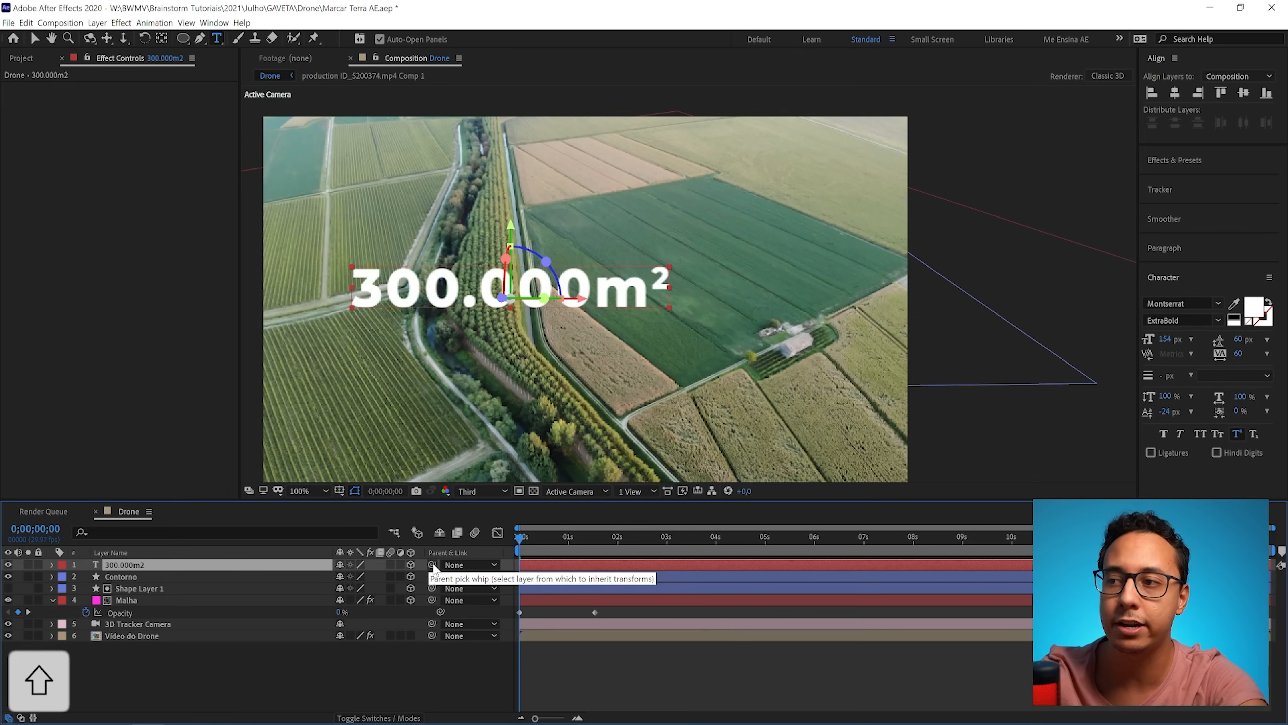
left_click_drag(434, 567, 137, 607)
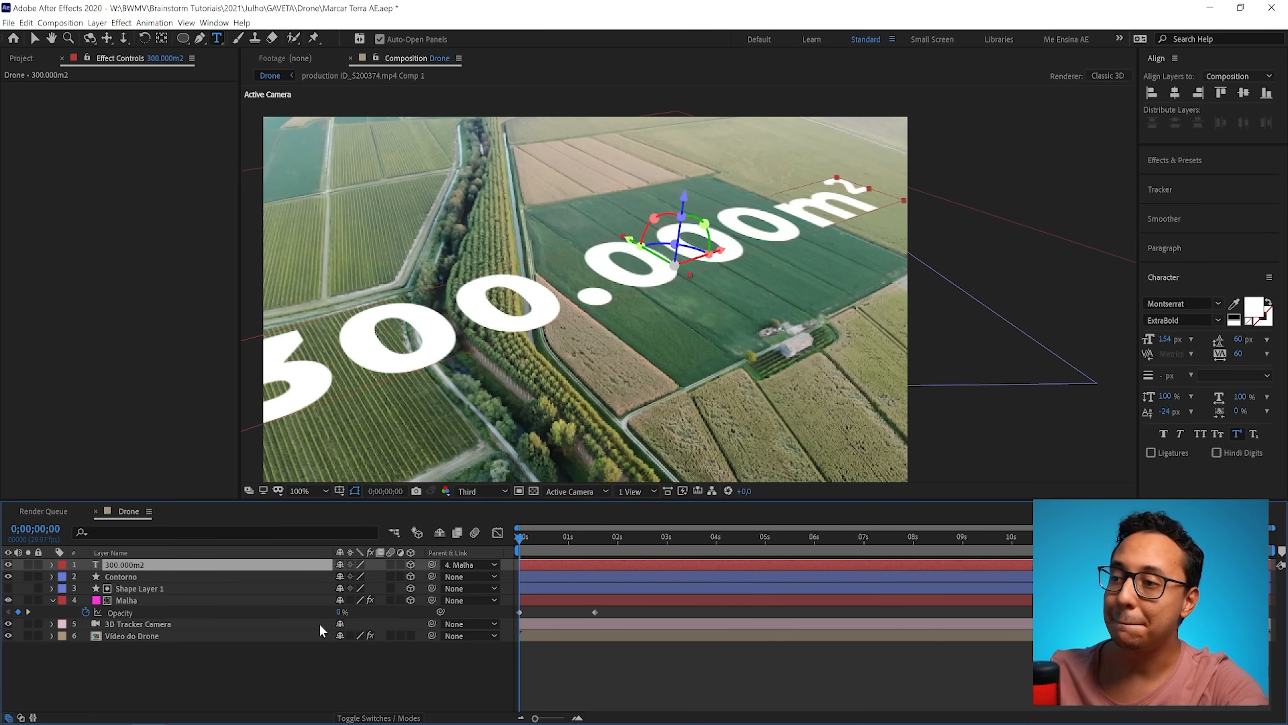
- Scale the 300.000m2 text layer to 28% and shift it slightly along the ground towards the field's far side
scroll(650, 302, "down", 1)
scroll(650, 300, "up", 1)
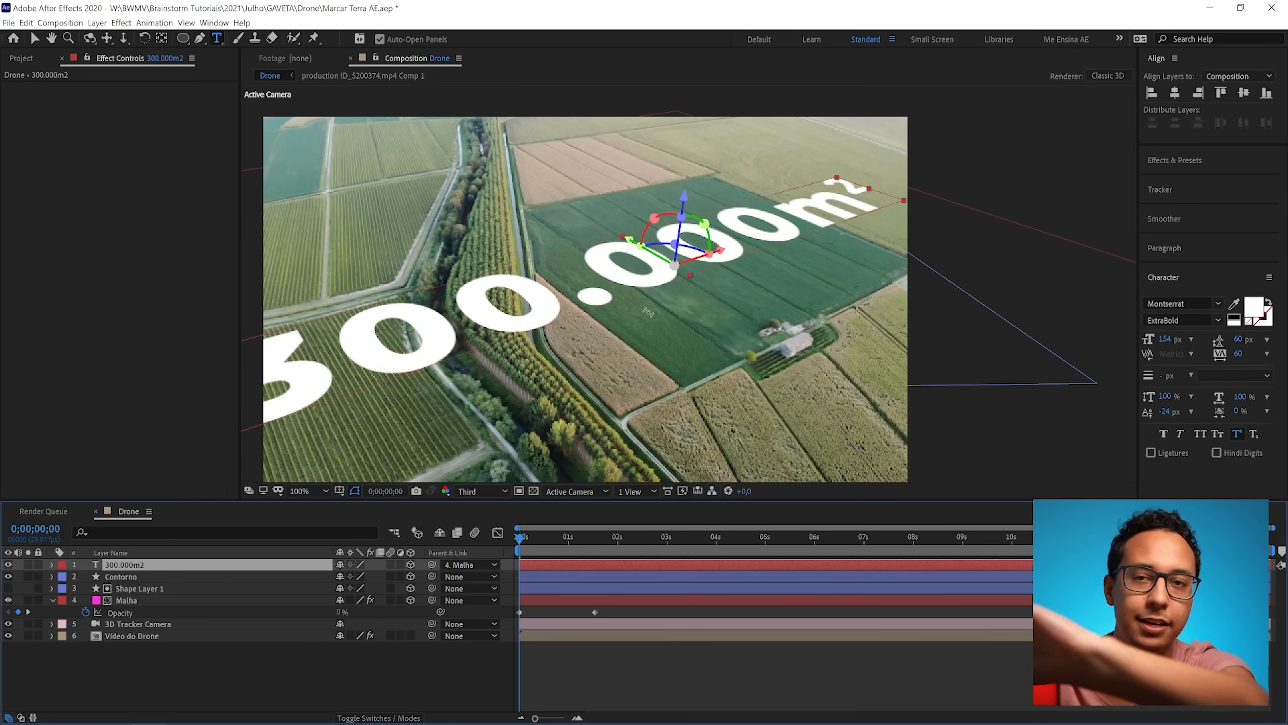
key("s")
left_click_drag(382, 576, 340, 589)
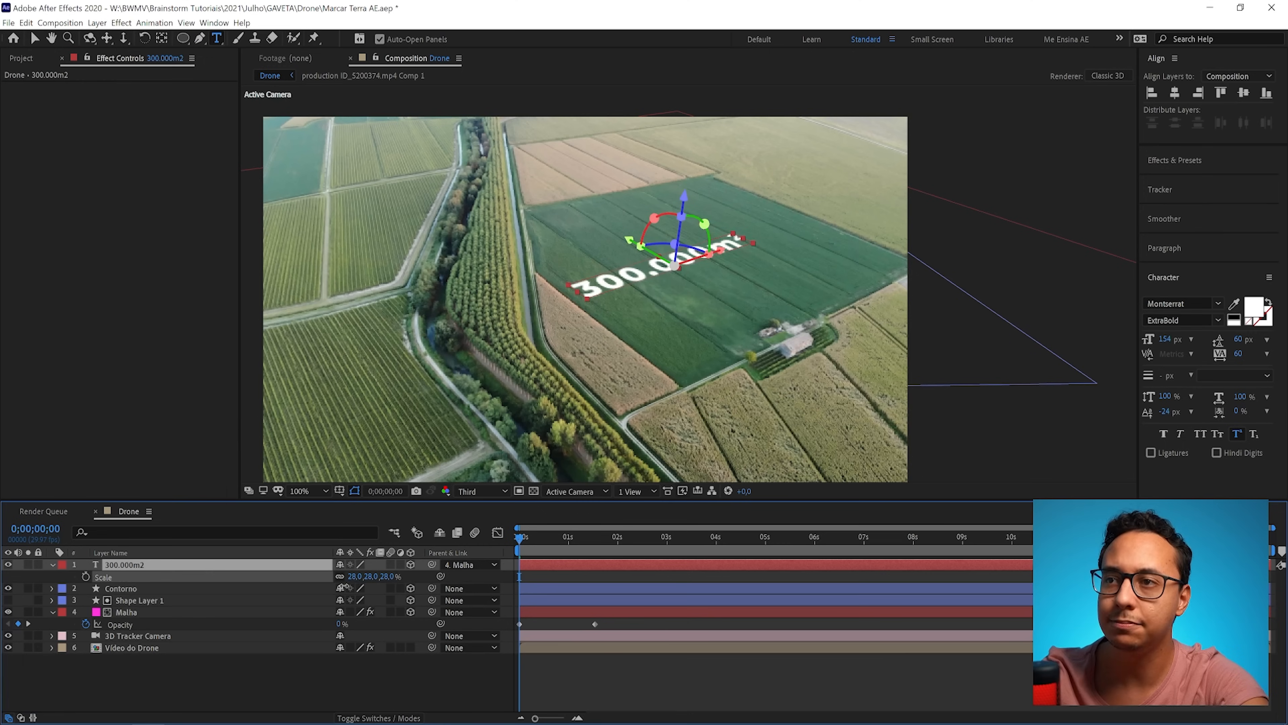
key("v")
left_click_drag(722, 252, 751, 245)
- Stand the 300.000m2 text upright facing the camera with an X rotation of 81° and a Y rotation of 51°
key("r")
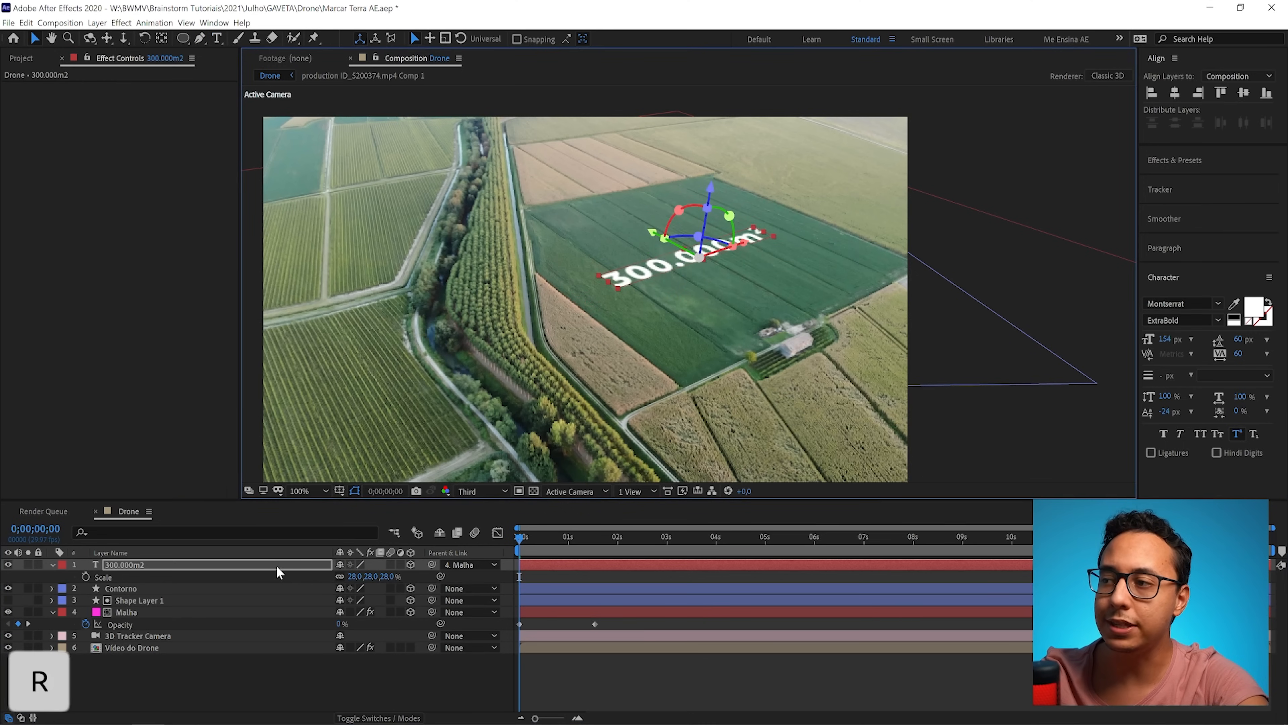
key("r")
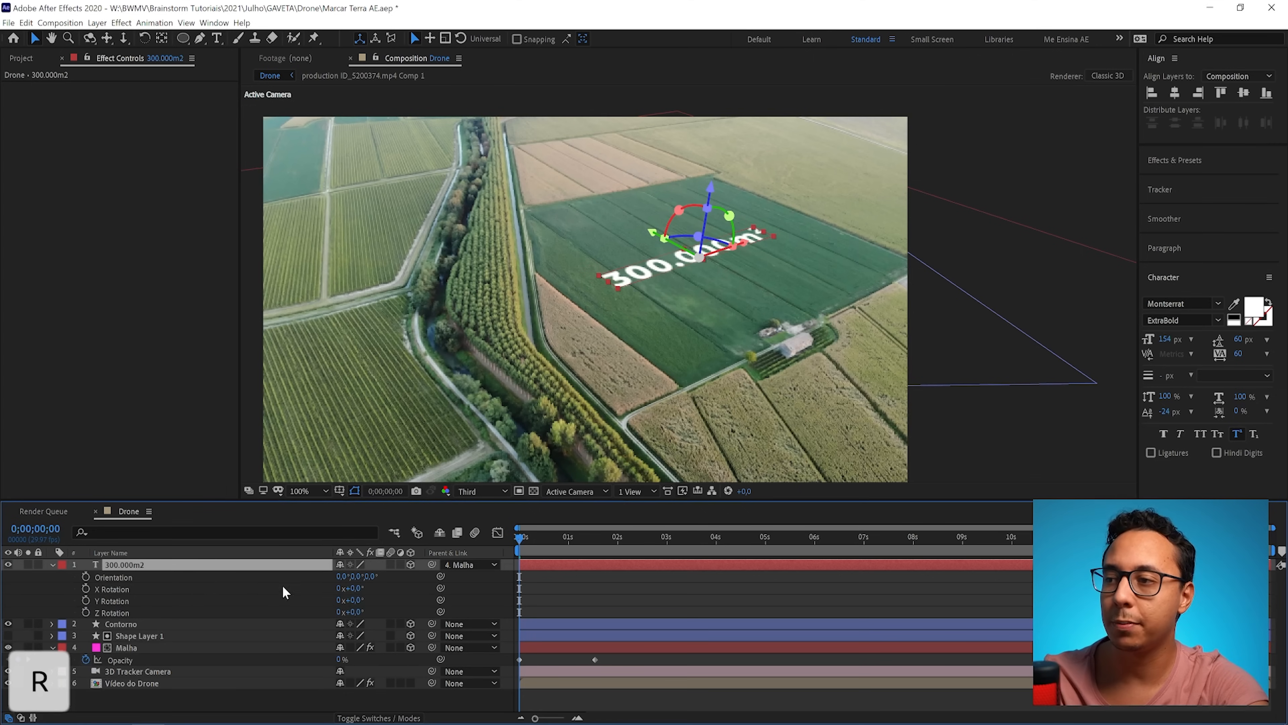
mouse_move(357, 588)
left_mouse_down()
mouse_move(411, 592)
mouse_move(361, 599)
mouse_move(391, 600)
mouse_move(361, 588)
left_mouse_up()
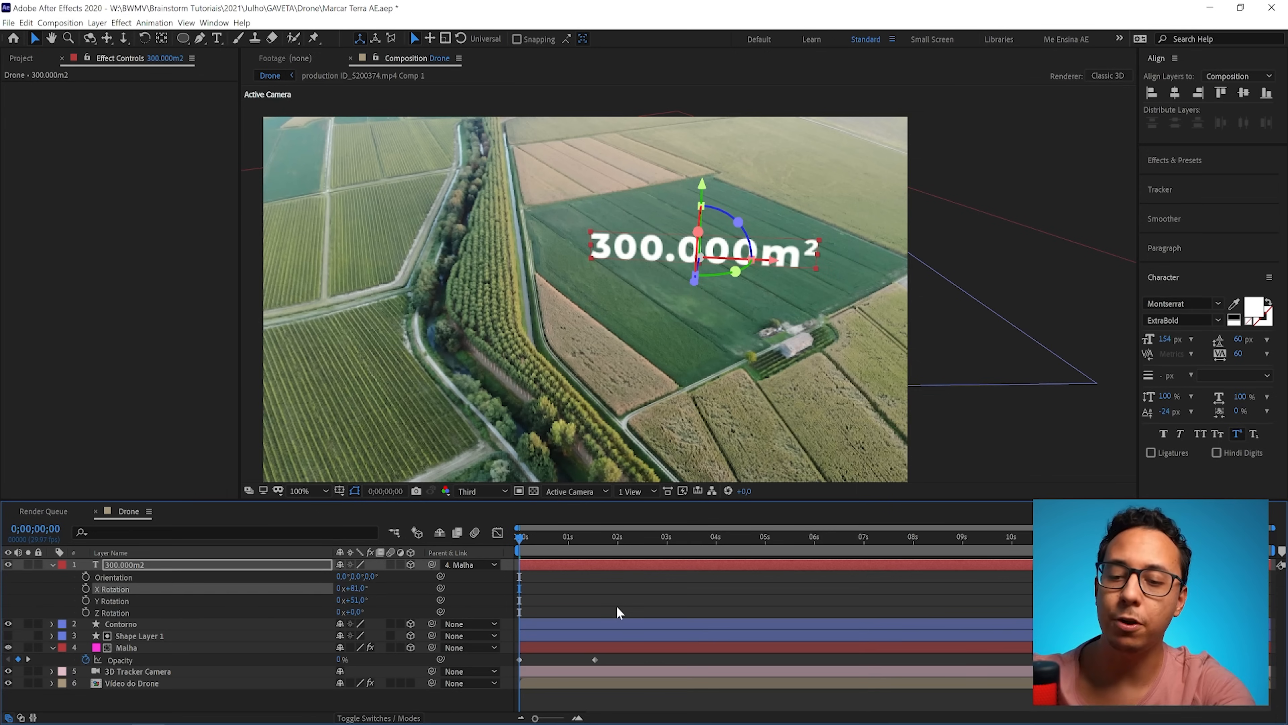
left_click(605, 596)
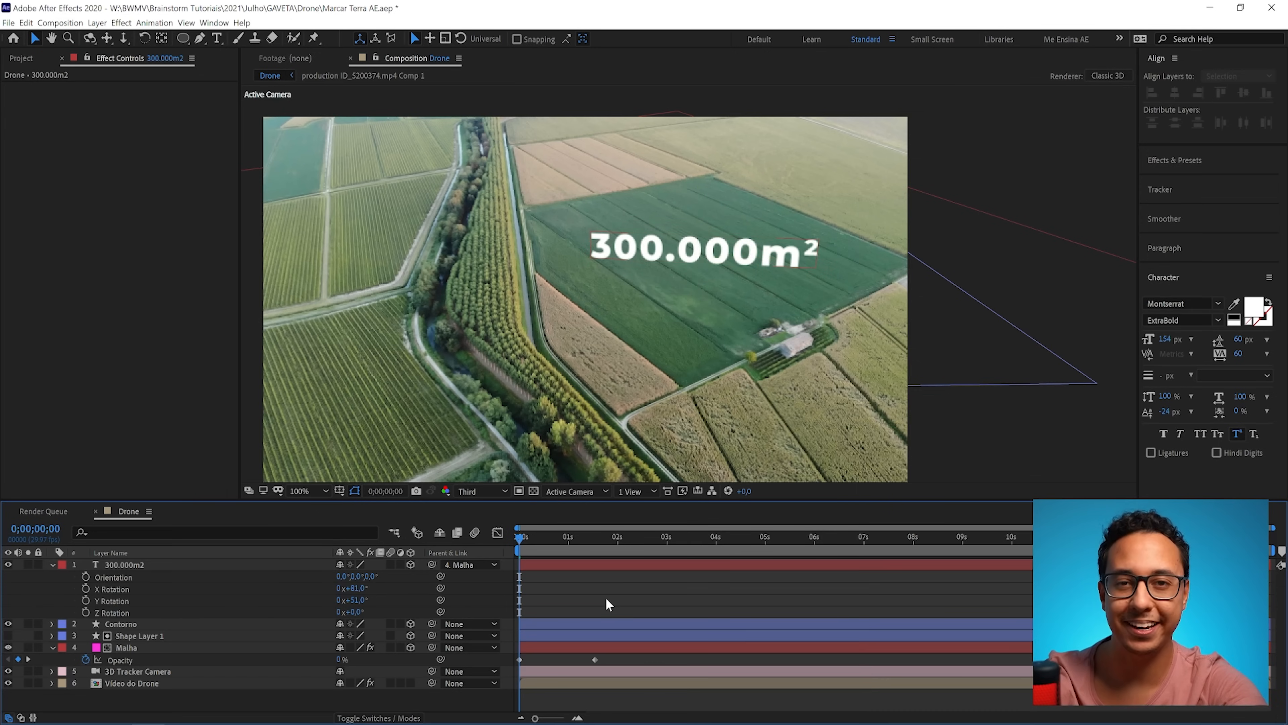
- Duplicate the Malha layer and set the copy's track matte to None
left_click(127, 647)
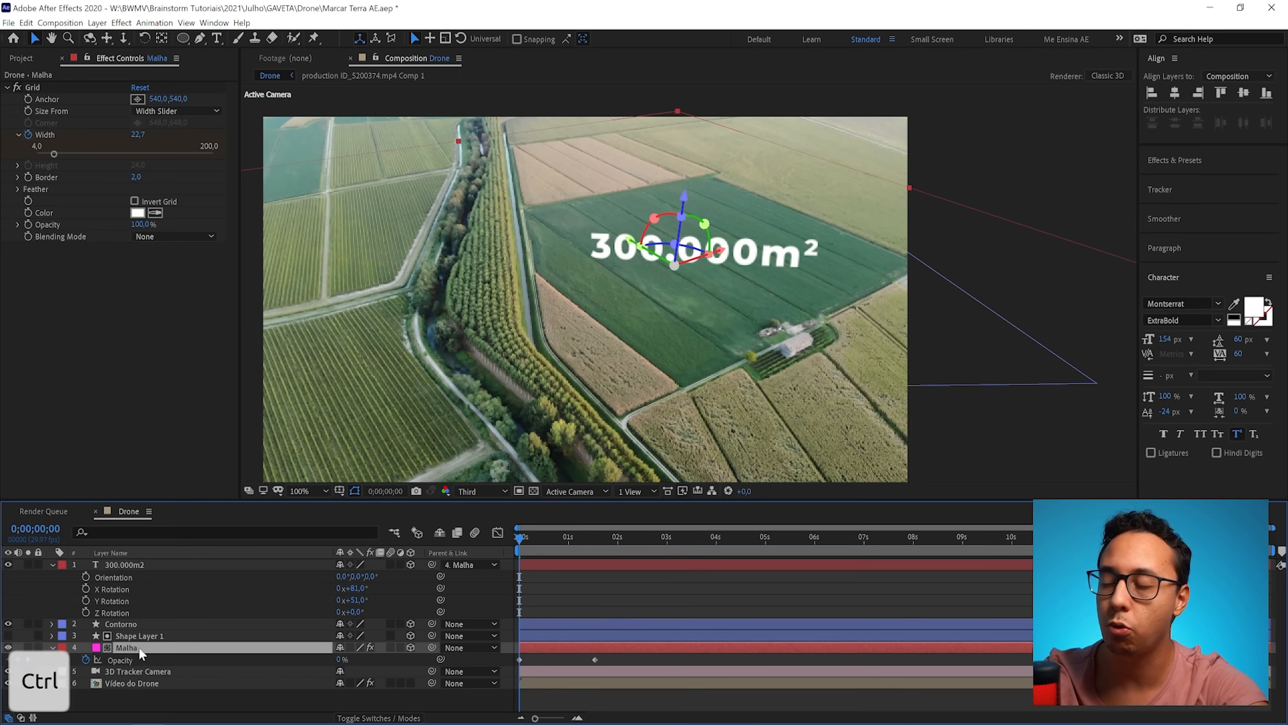
key("ctrl+d")
left_click(377, 717)
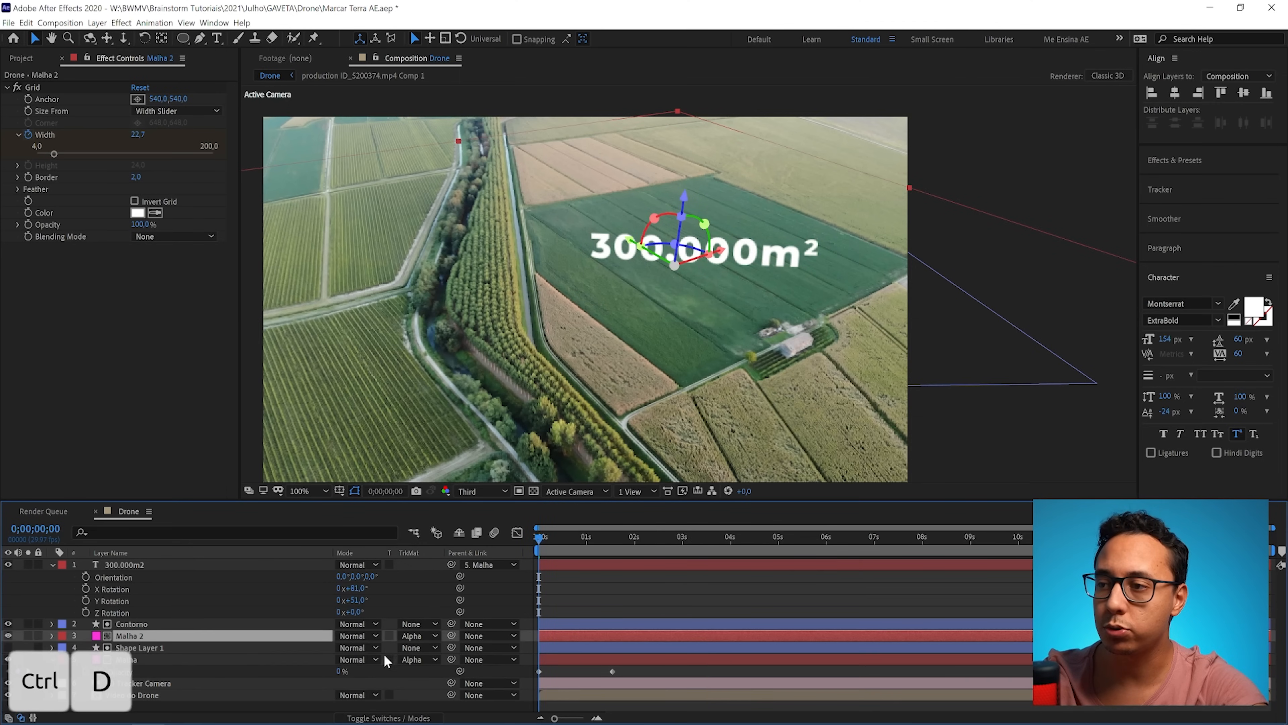
left_click(414, 635)
left_click(421, 652)
- Move the Malha copy directly beneath the text layer and rename it Sombra
left_click_drag(113, 639, 121, 624)
key("Return")
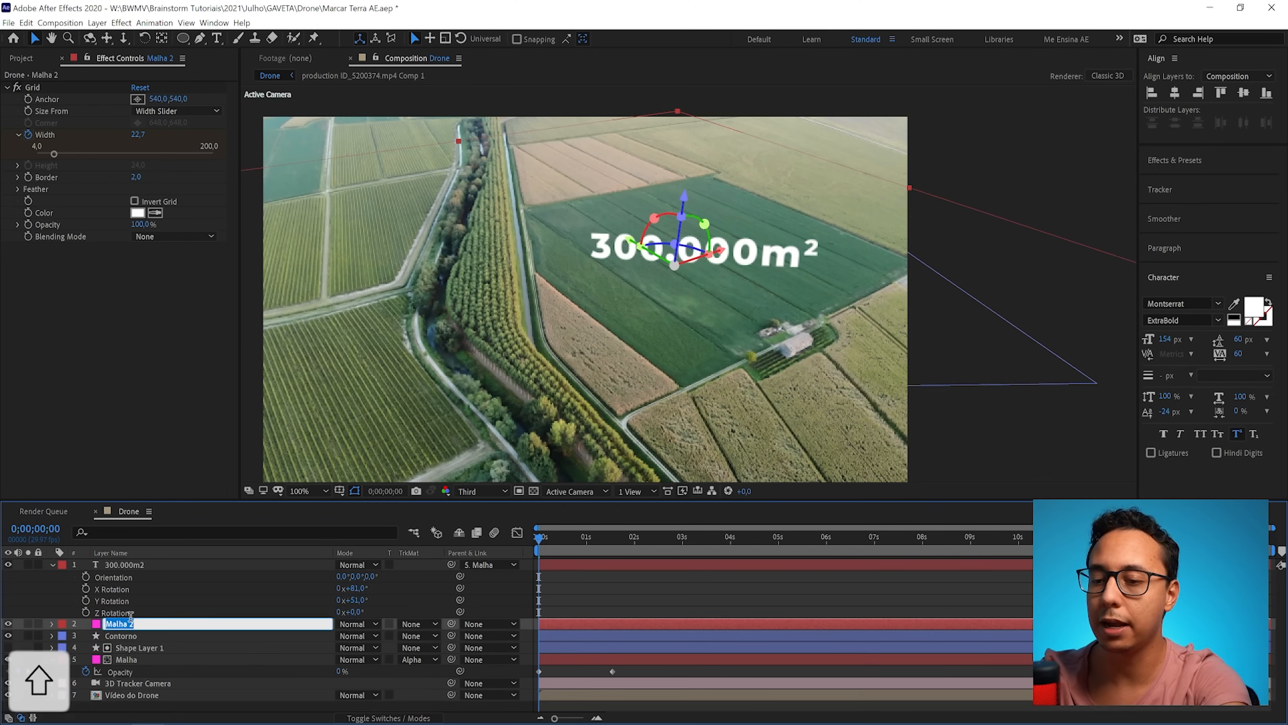
type("Sombra")
key("Return")
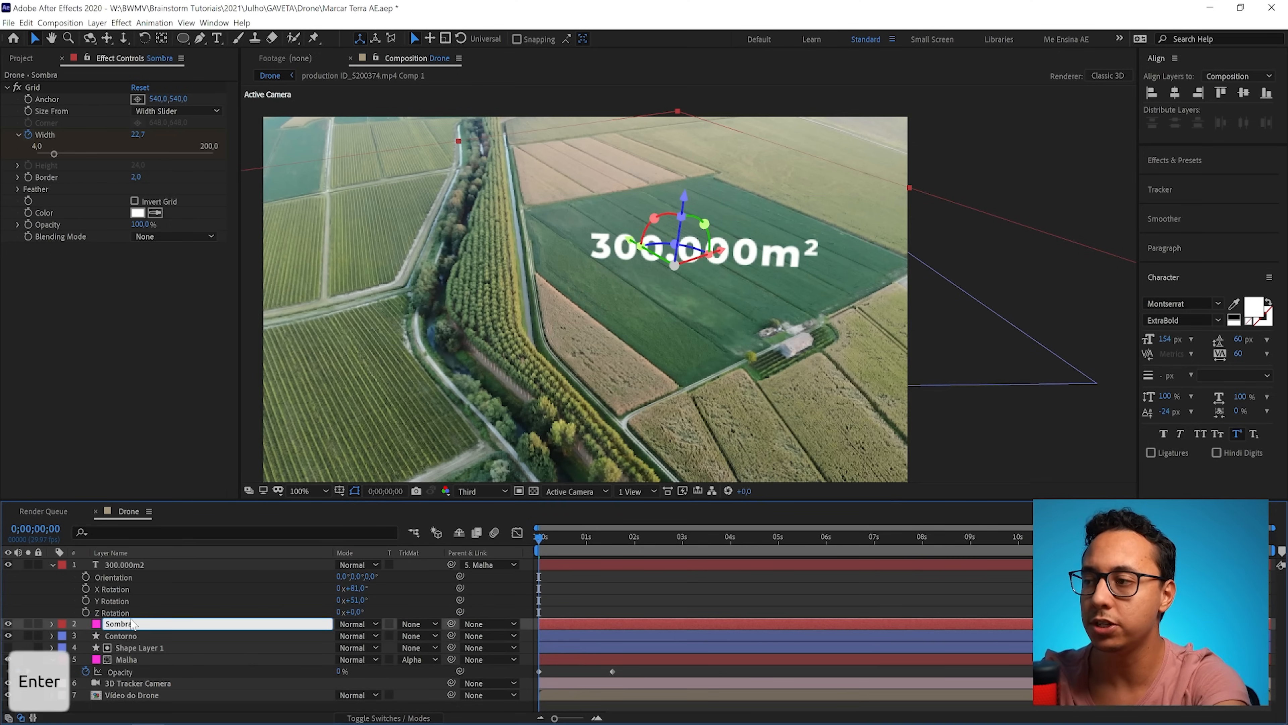
- Change the Sombra solid's color to black (000000) as a new solid
key("ctrl+shift+y")
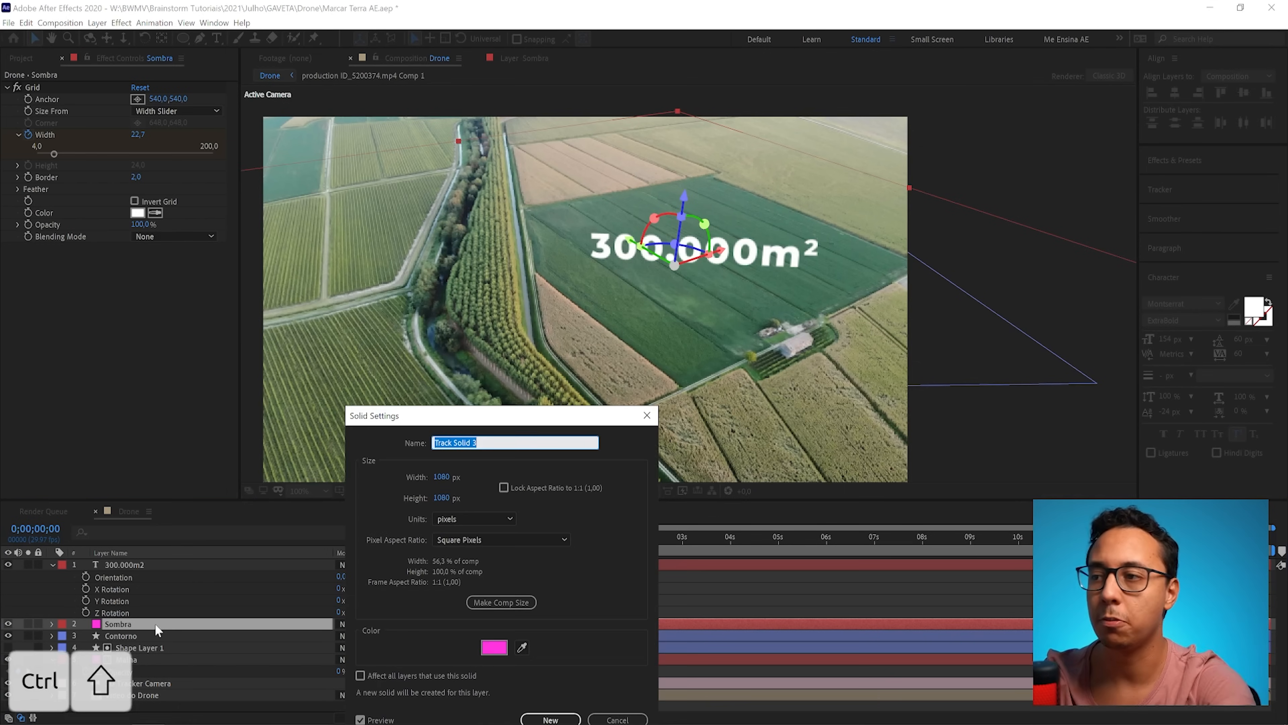
left_click(489, 649)
left_click(99, 529)
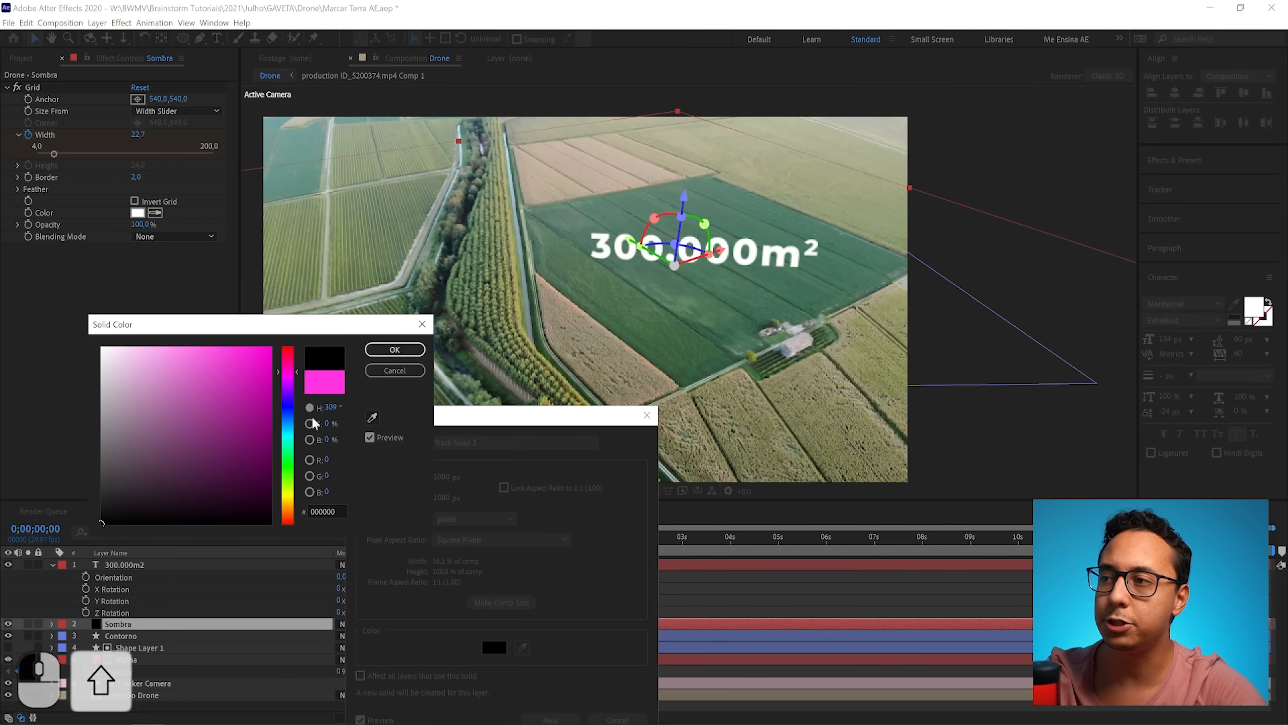
left_click(395, 351)
key("Return")
- Delete the Grid effect from Sombra and remove its opacity keyframes with the playhead at 0;00;01;27
left_click(29, 90)
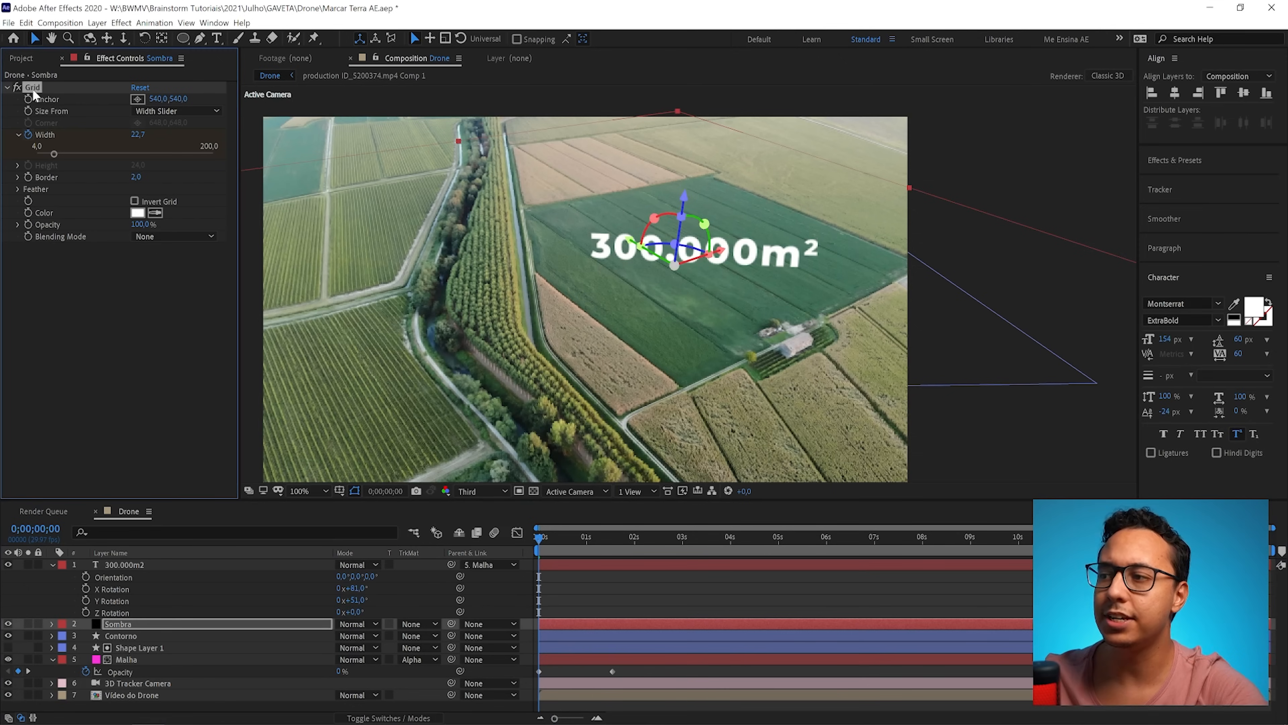
key("Delete")
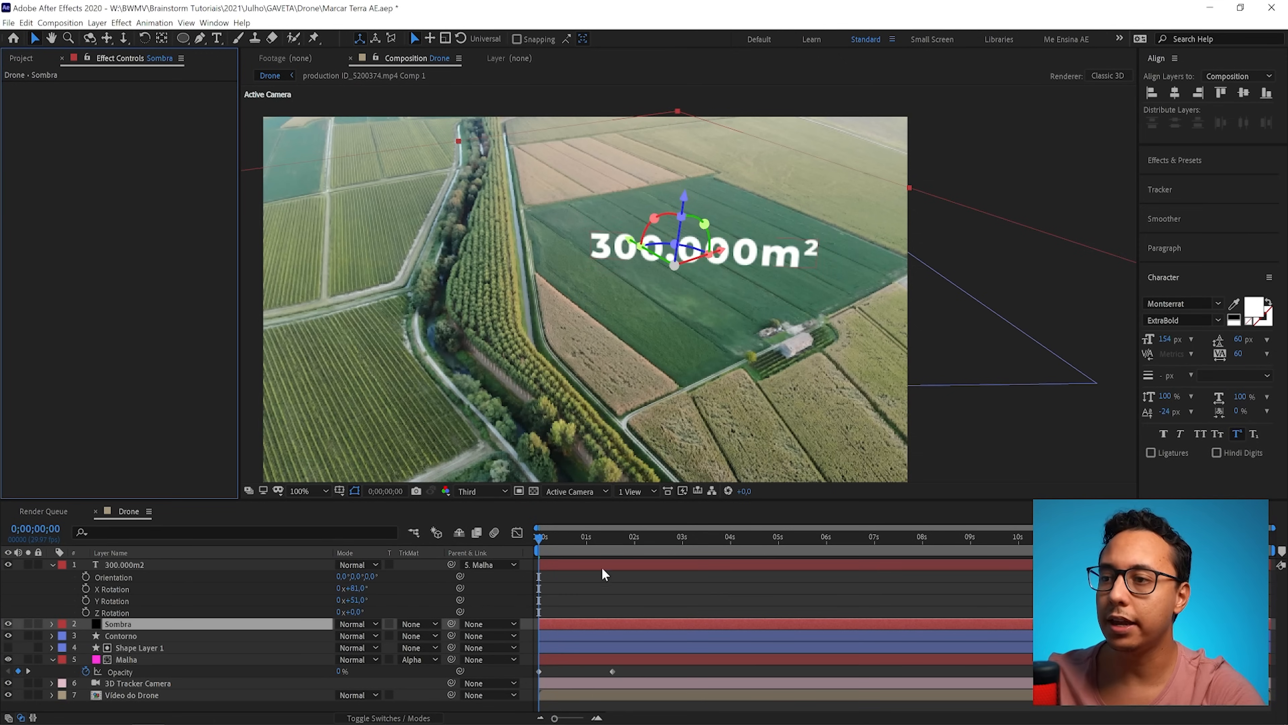
left_click_drag(591, 545, 631, 546)
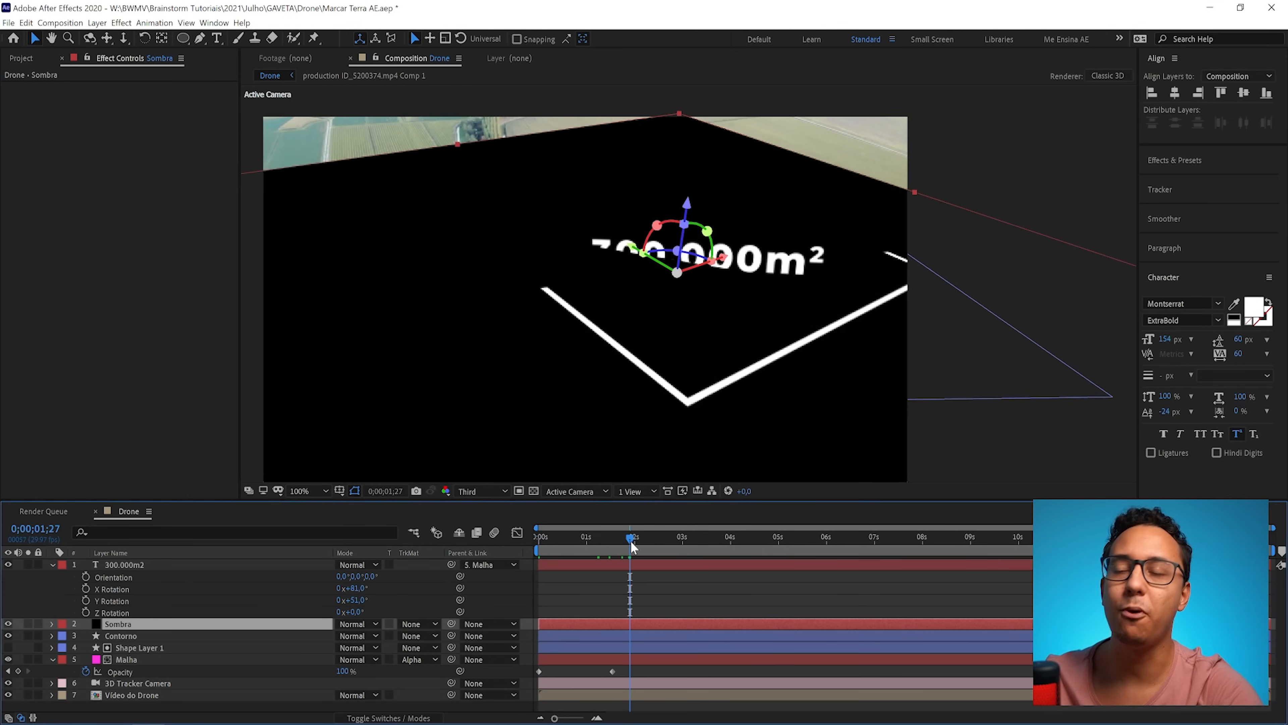
key("u")
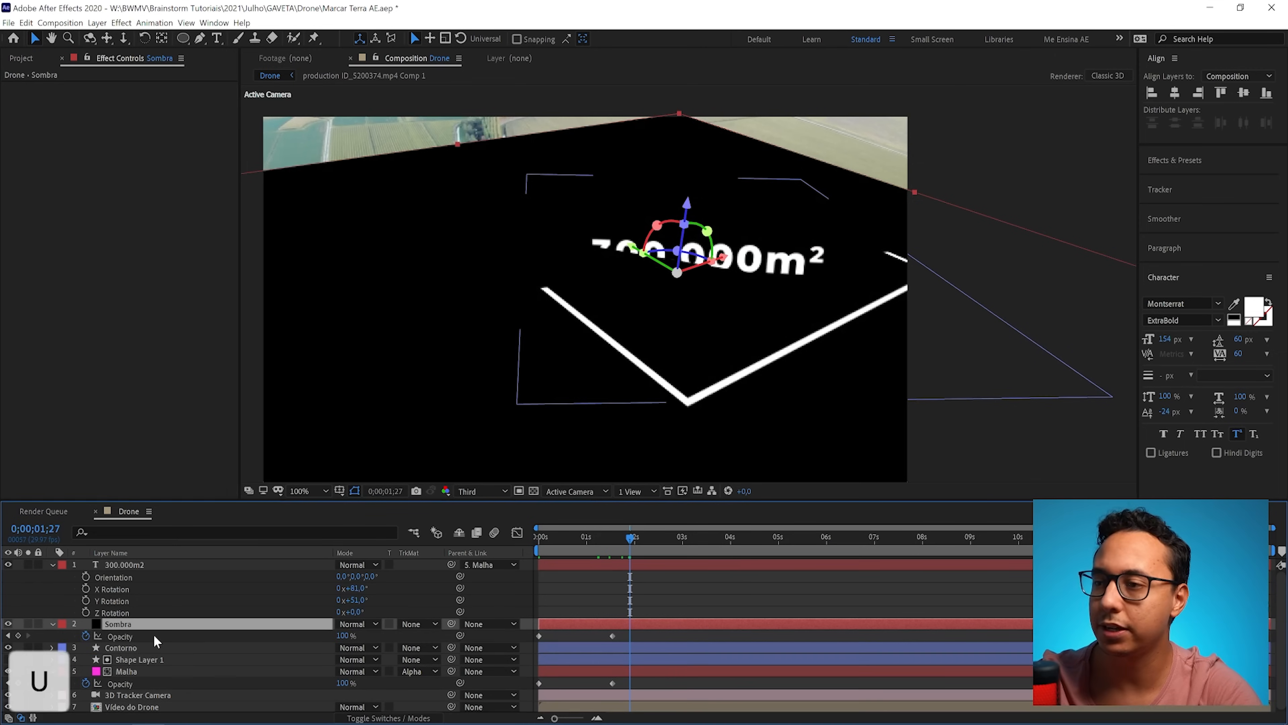
left_click(86, 635)
left_click(52, 624)
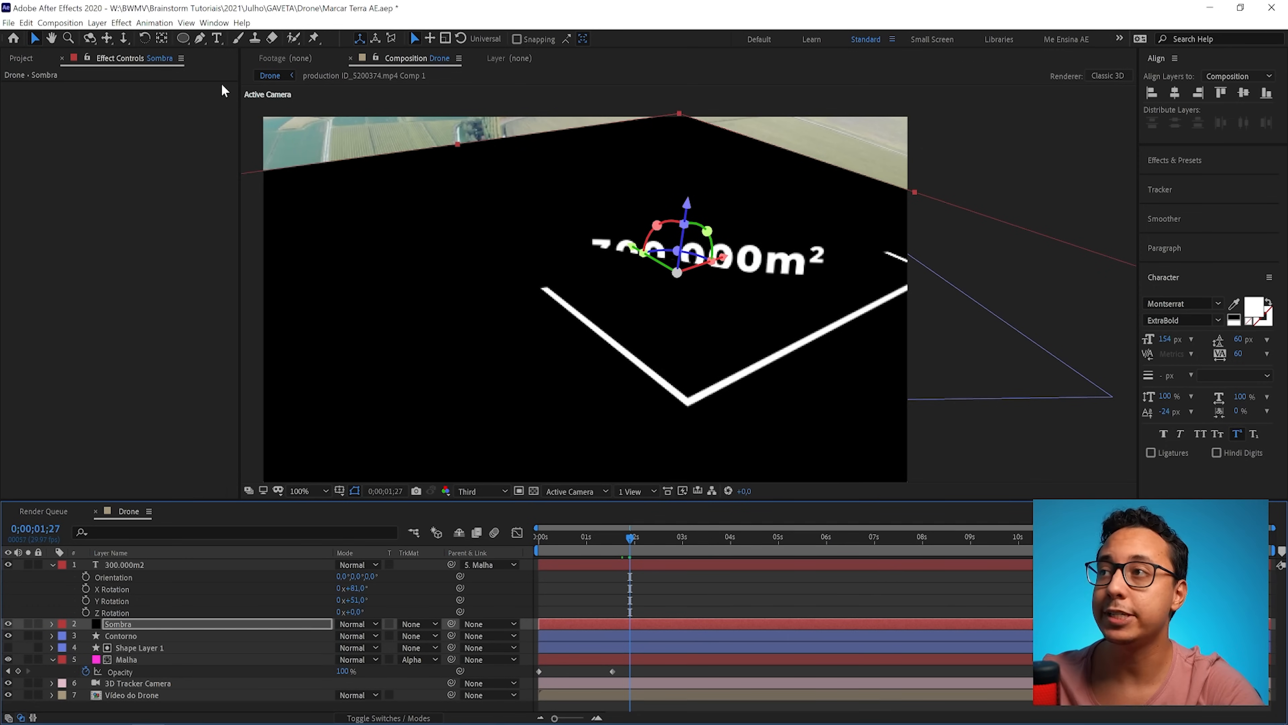
- Draw an elliptical mask on Sombra and reshape it into a long, flat oval spanning the width beneath the text
left_click_drag(185, 45, 216, 77)
left_click_drag(591, 254, 818, 281)
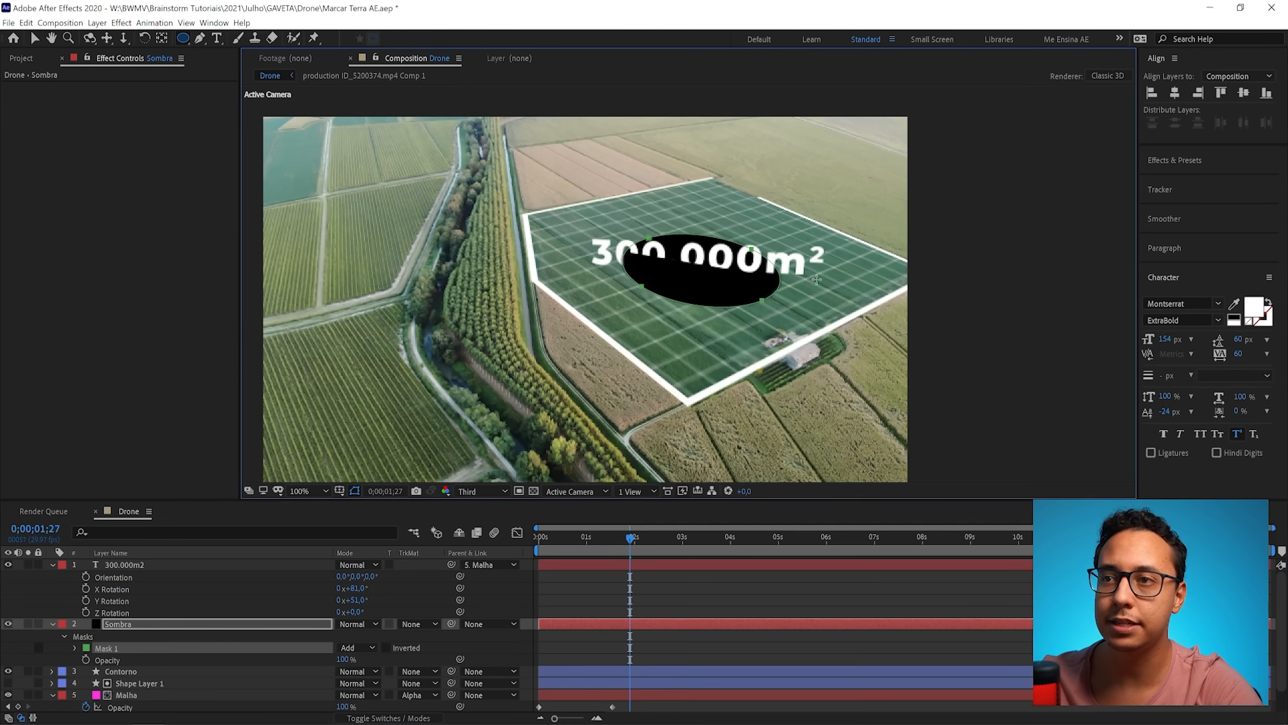
key("v")
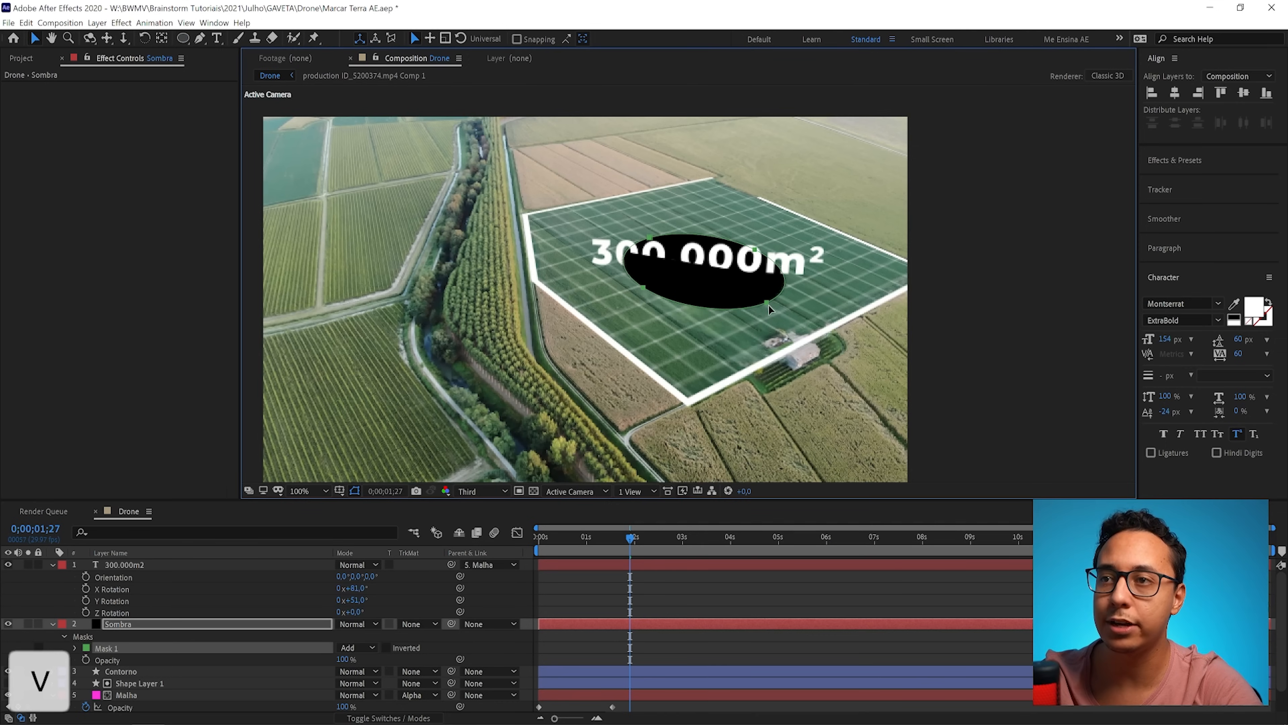
mouse_move(768, 302)
left_mouse_down()
mouse_move(799, 295)
mouse_move(790, 291)
left_mouse_up()
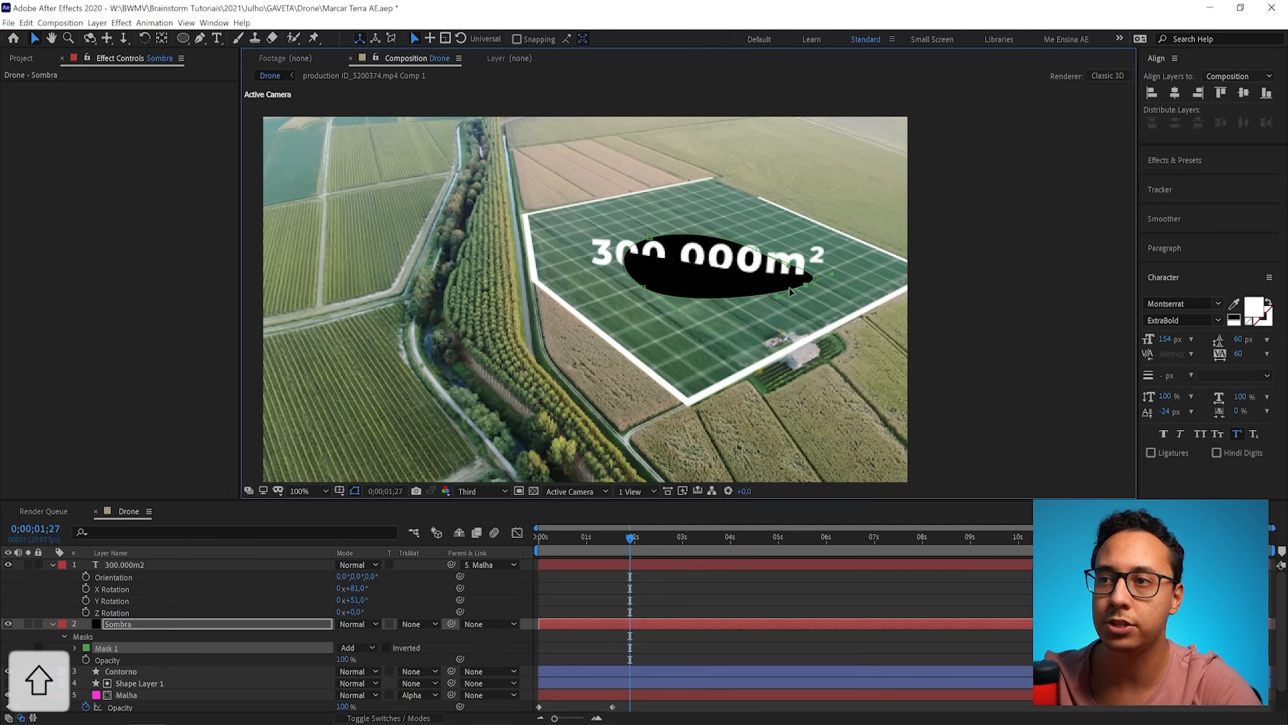
left_click_drag(643, 288, 671, 281)
left_click_drag(650, 238, 630, 279)
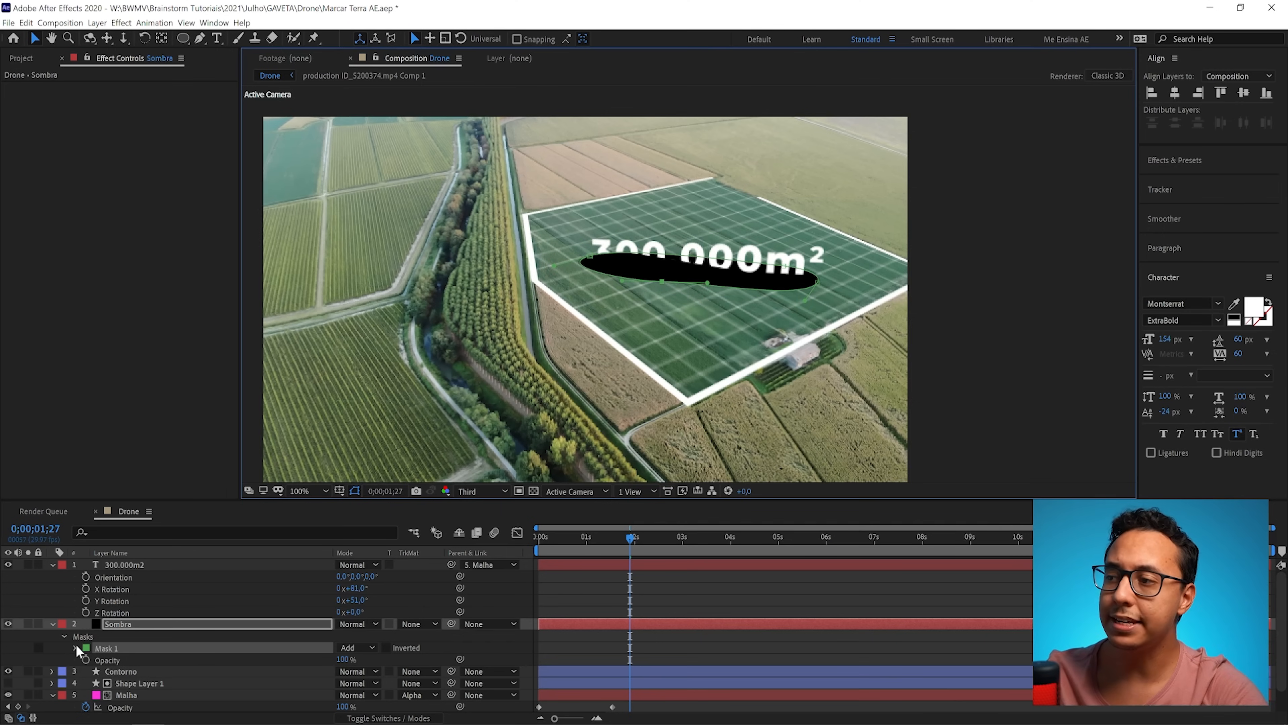
- Increase the mask feather of Sombra's Mask 1 until the oval becomes a soft shadow under the text
left_click(75, 648)
scroll(208, 649, "down", 1)
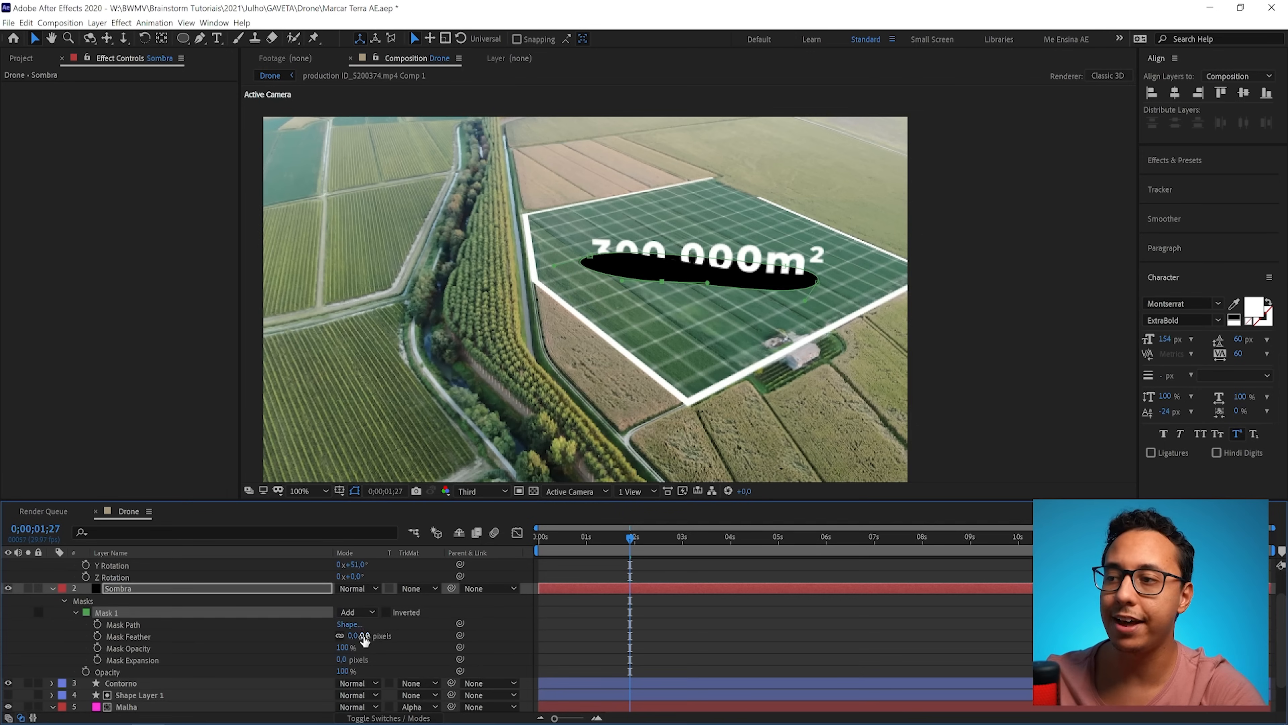
left_click_drag(366, 638, 415, 631)
left_click(52, 589)
left_click(695, 597)
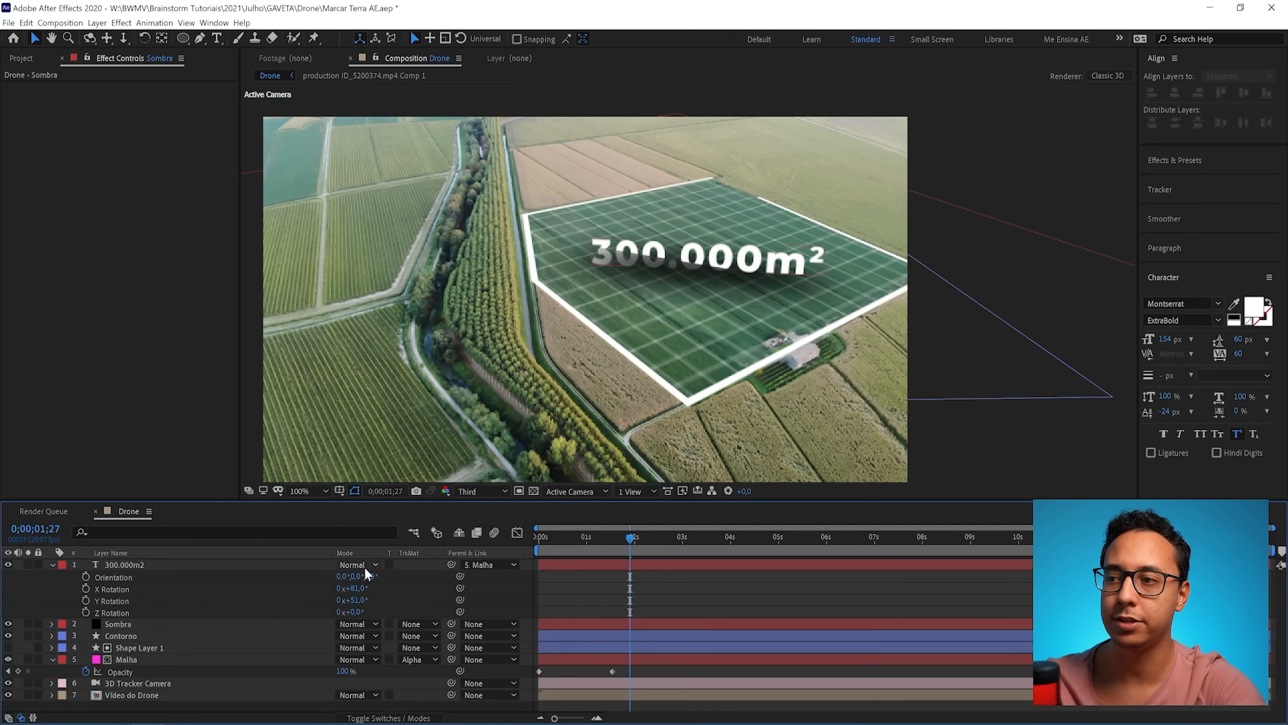
- Raise the 300.000m2 text slightly above its shadow and set Sombra's opacity to 59%
left_click(249, 564)
left_click_drag(705, 196, 706, 182)
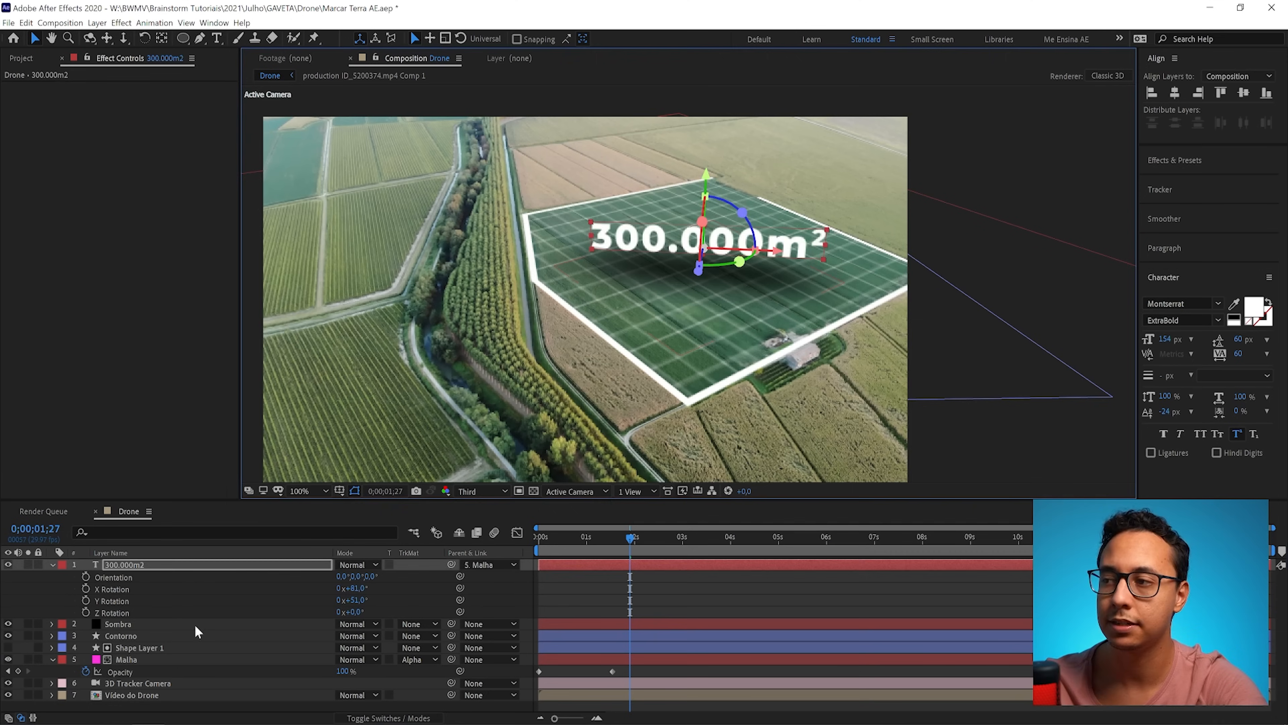
left_click(171, 622)
key("t")
left_click_drag(339, 638, 313, 637)
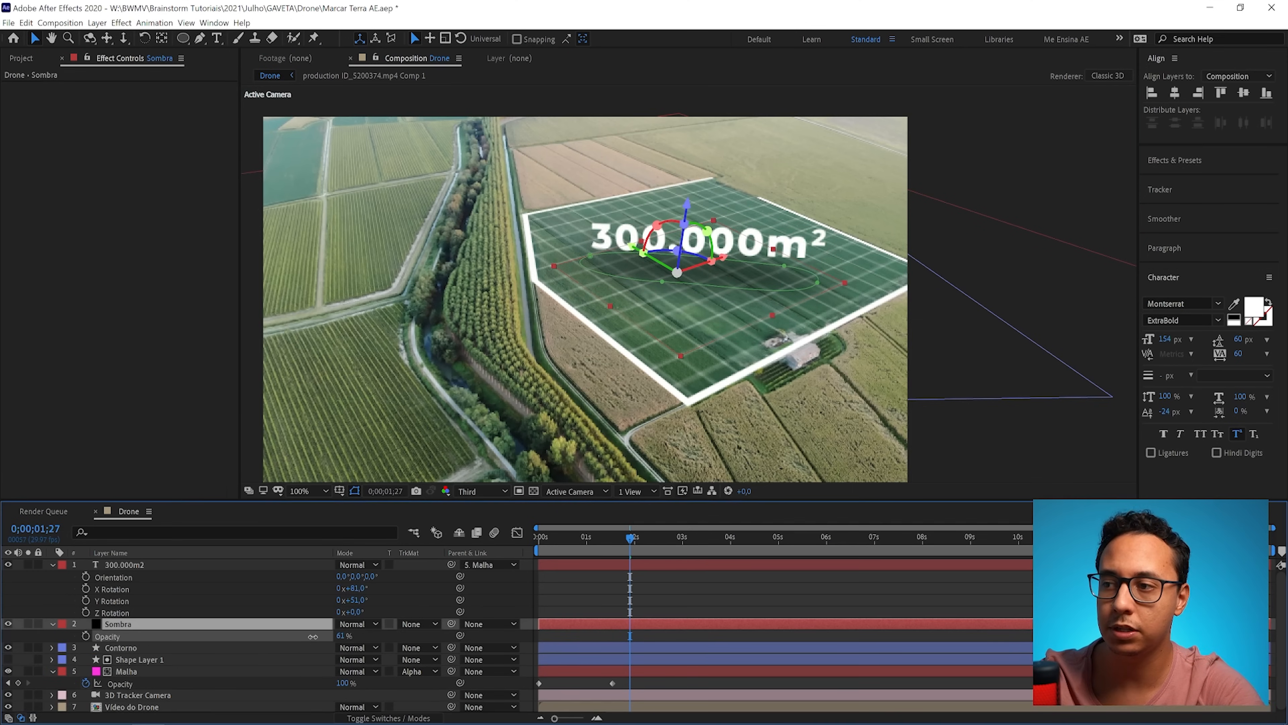
left_click(736, 583)
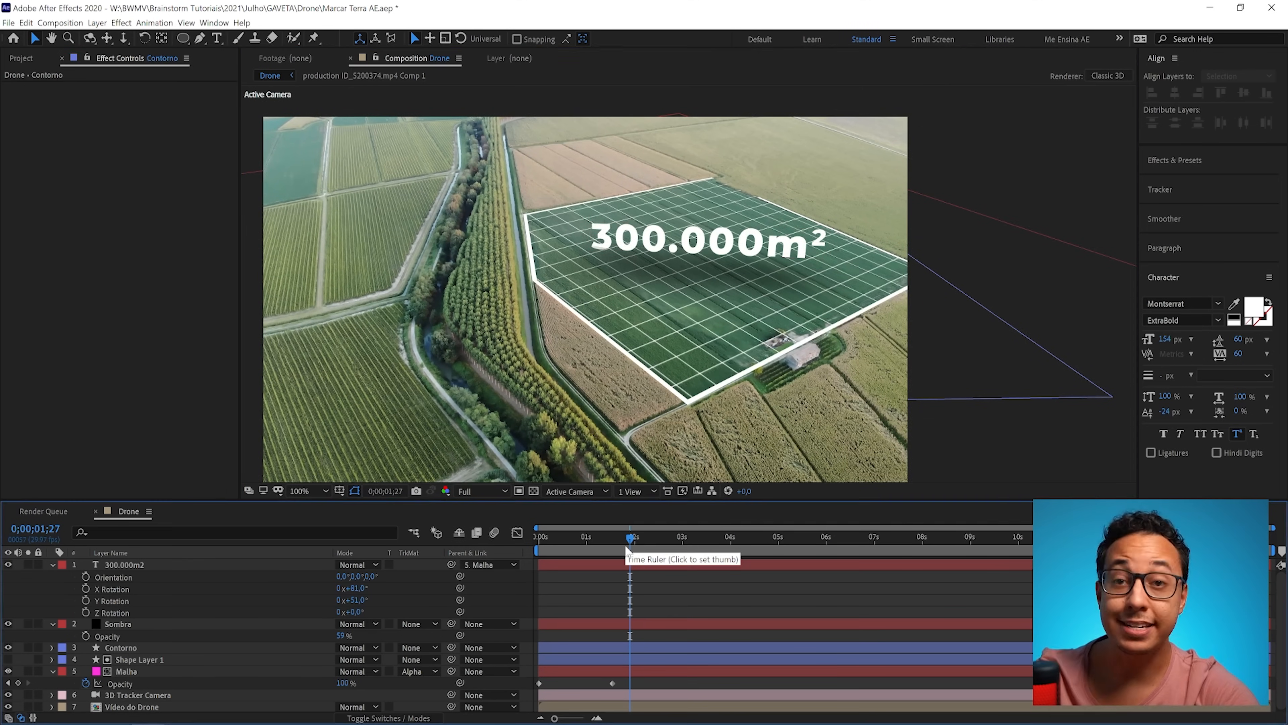
- Animate the text's position from 581.6, 507.1, -207.9 at the first frame down to 581.6, 537.0, -18.7 at 4 seconds
left_click_drag(630, 537, 539, 537)
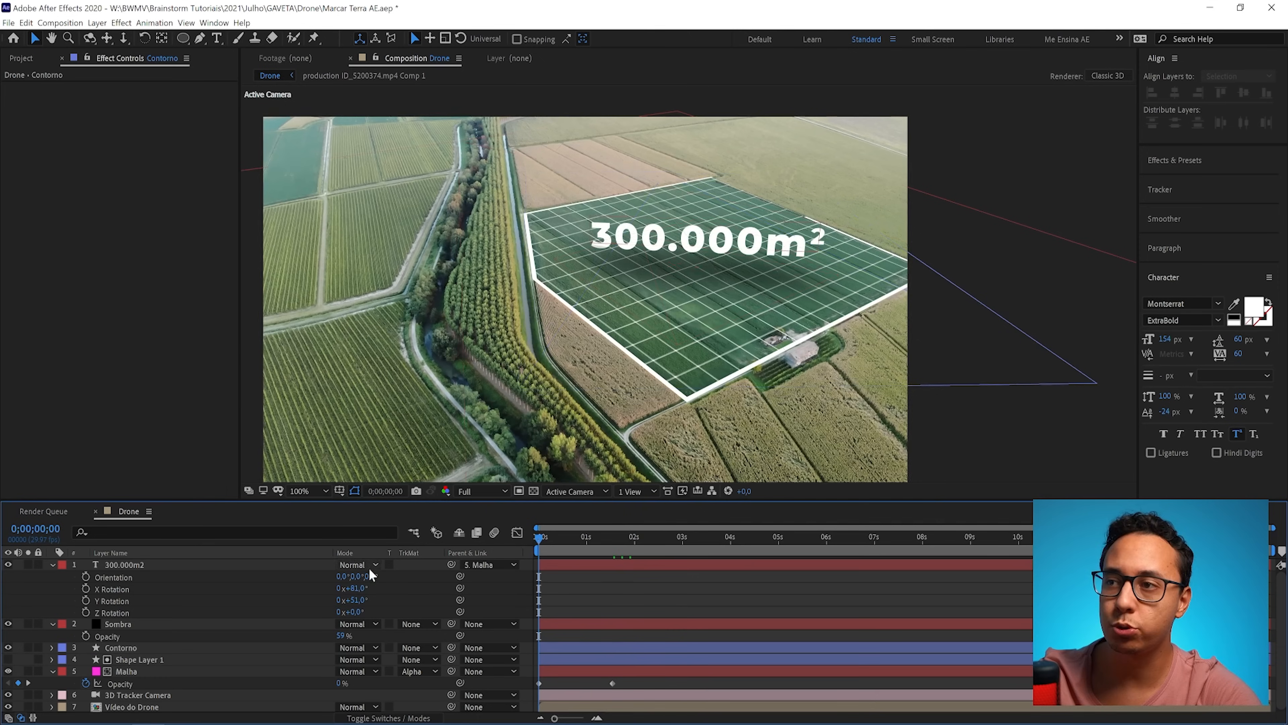
left_click(161, 566)
key("p")
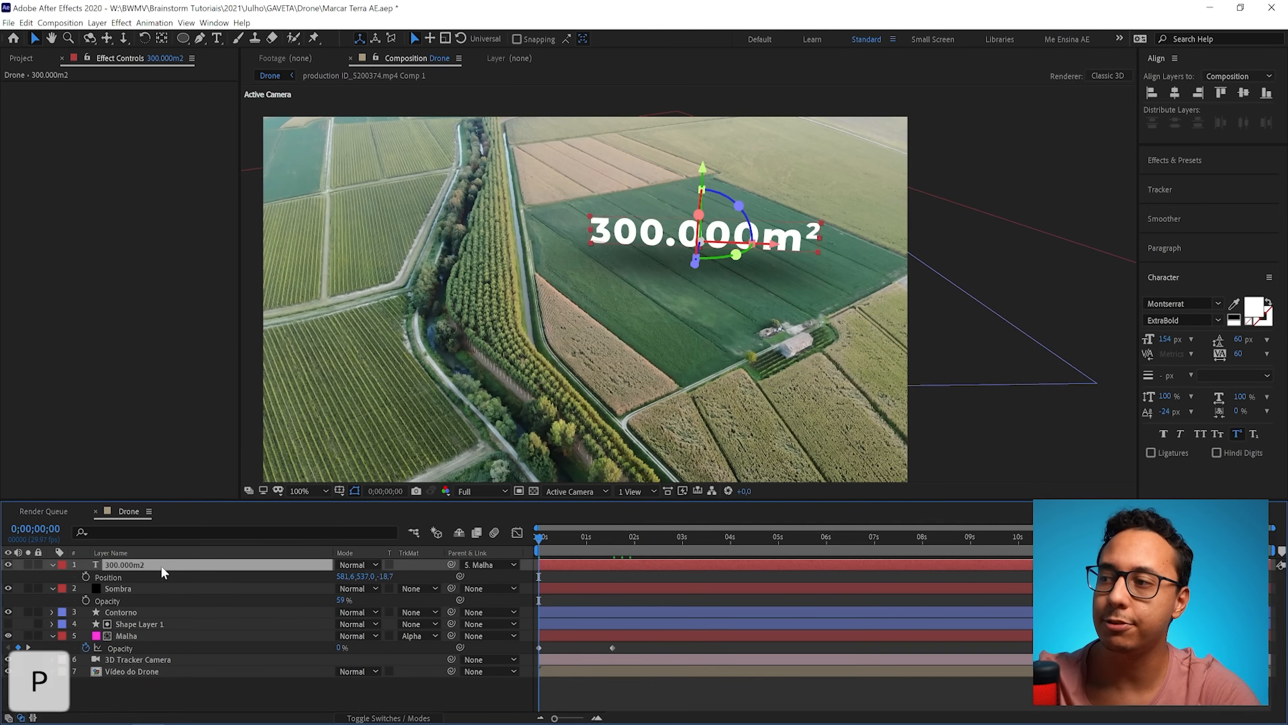
left_click(85, 578)
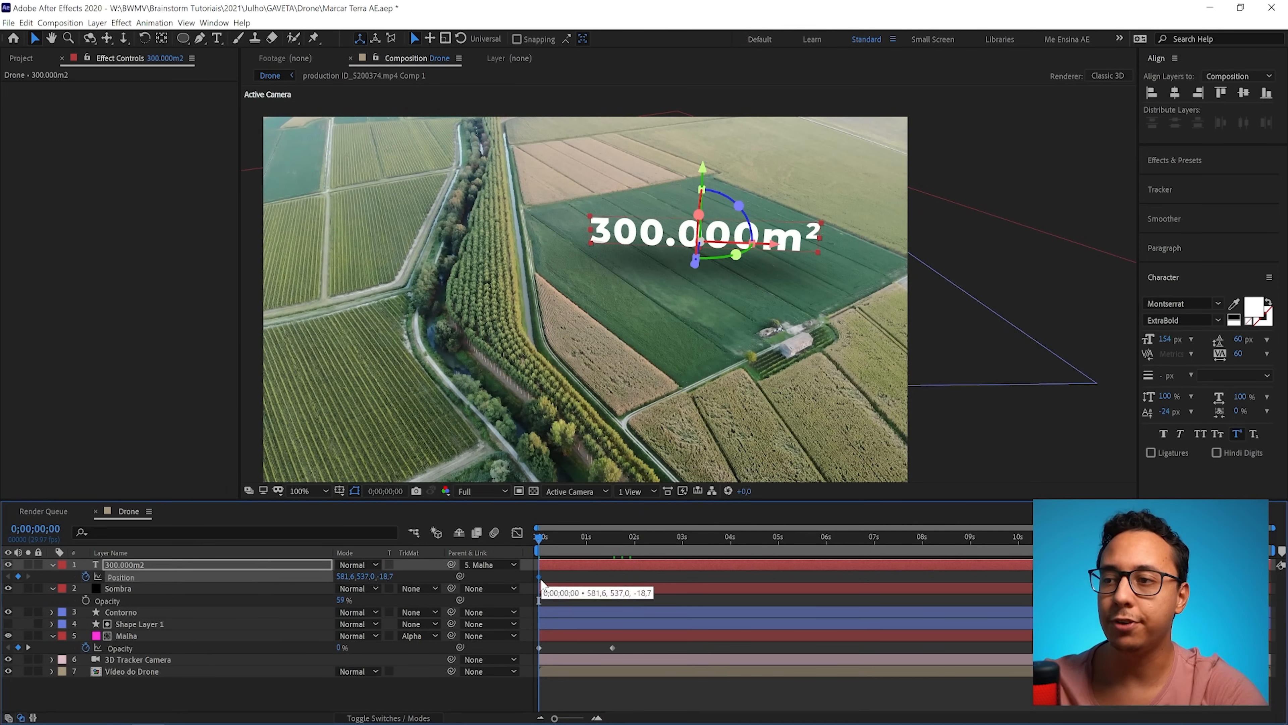
key("space")
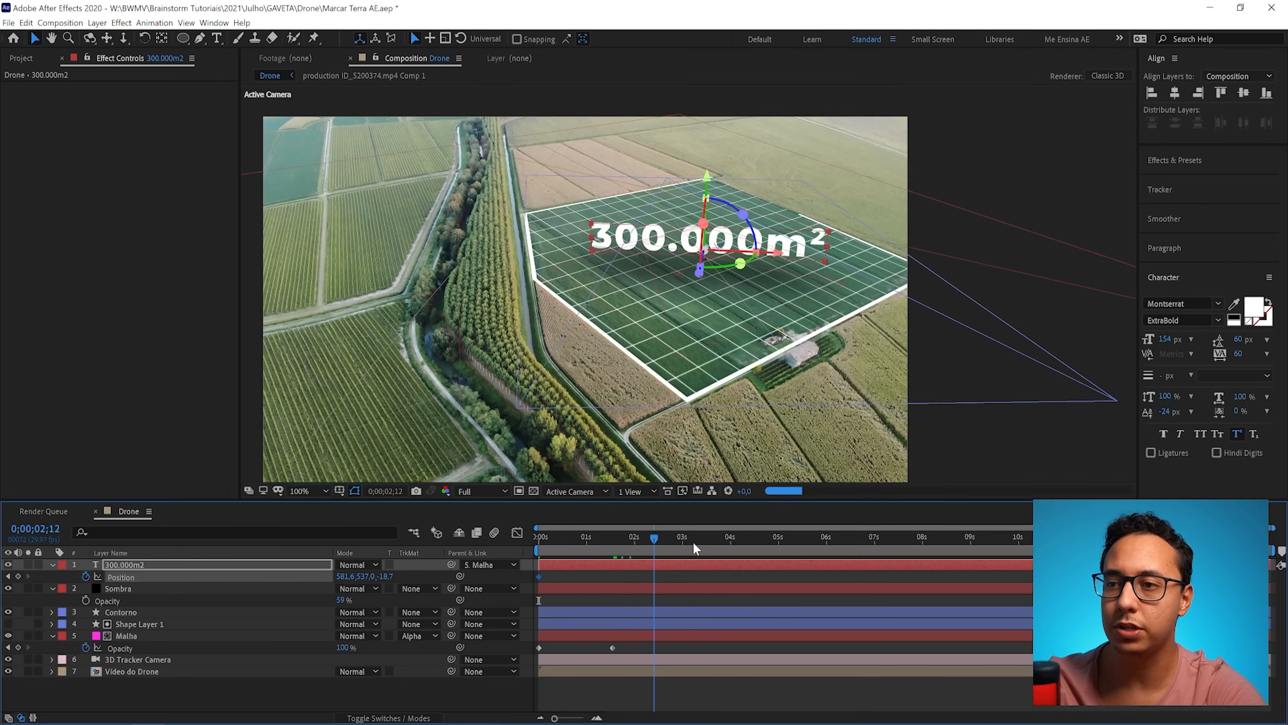
left_click(730, 542)
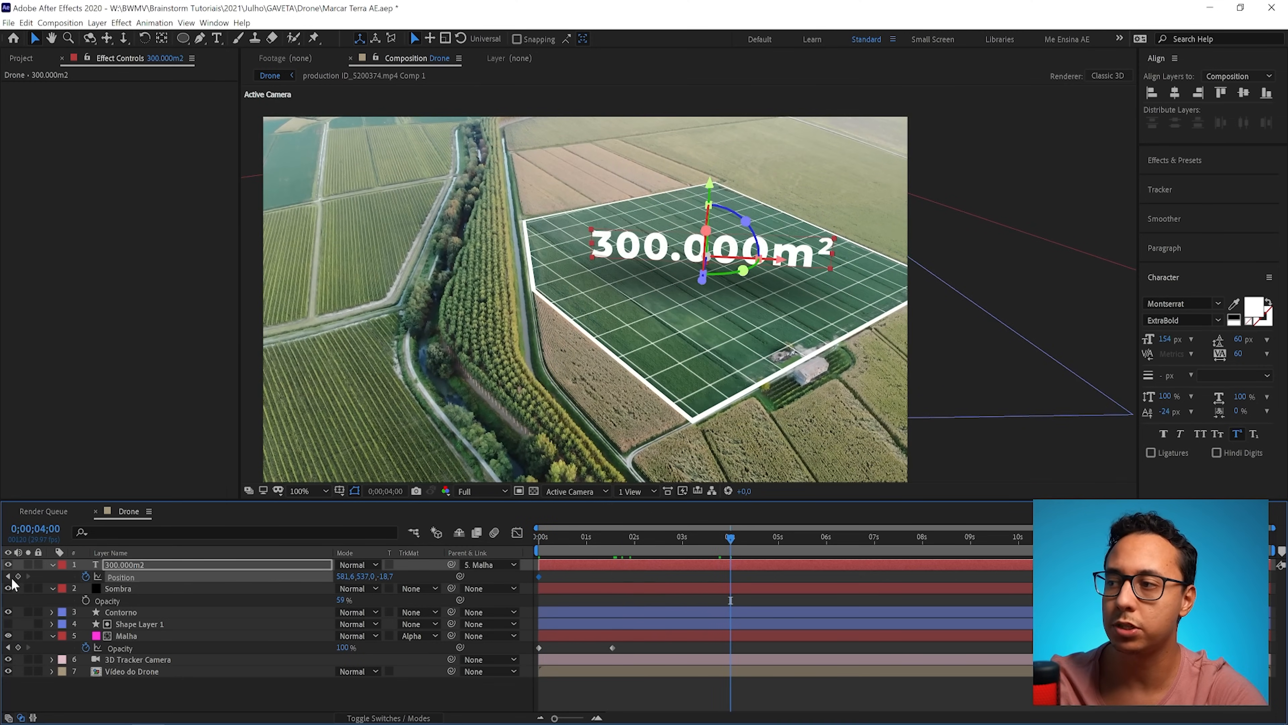
left_click(539, 545)
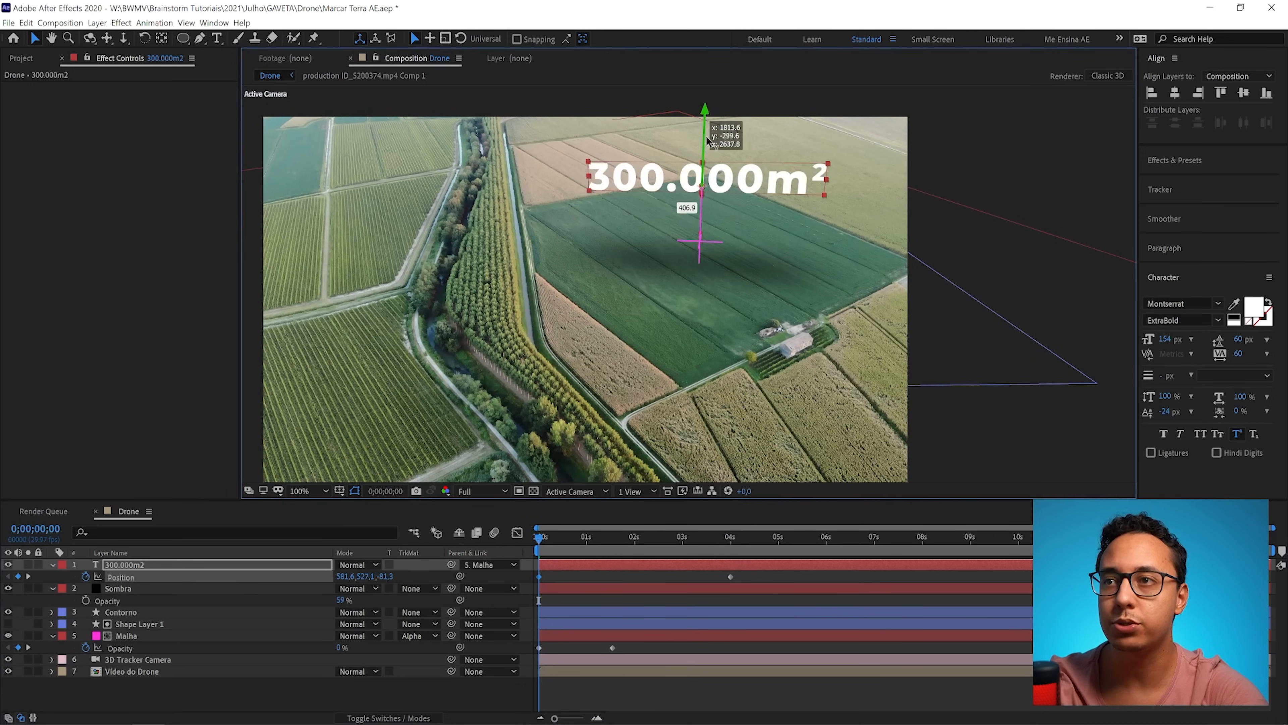
- Animate Sombra's scale from 0% at the first frame to 642% at 4 seconds
left_click(181, 588)
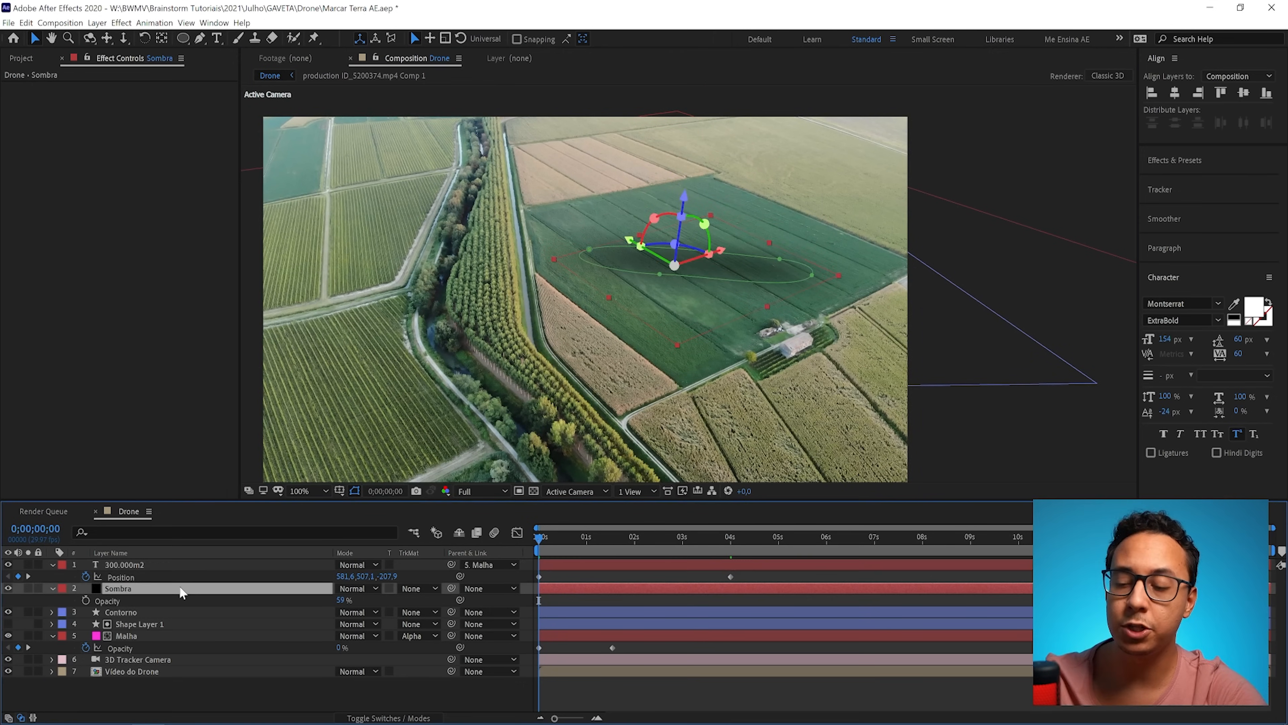
key("s")
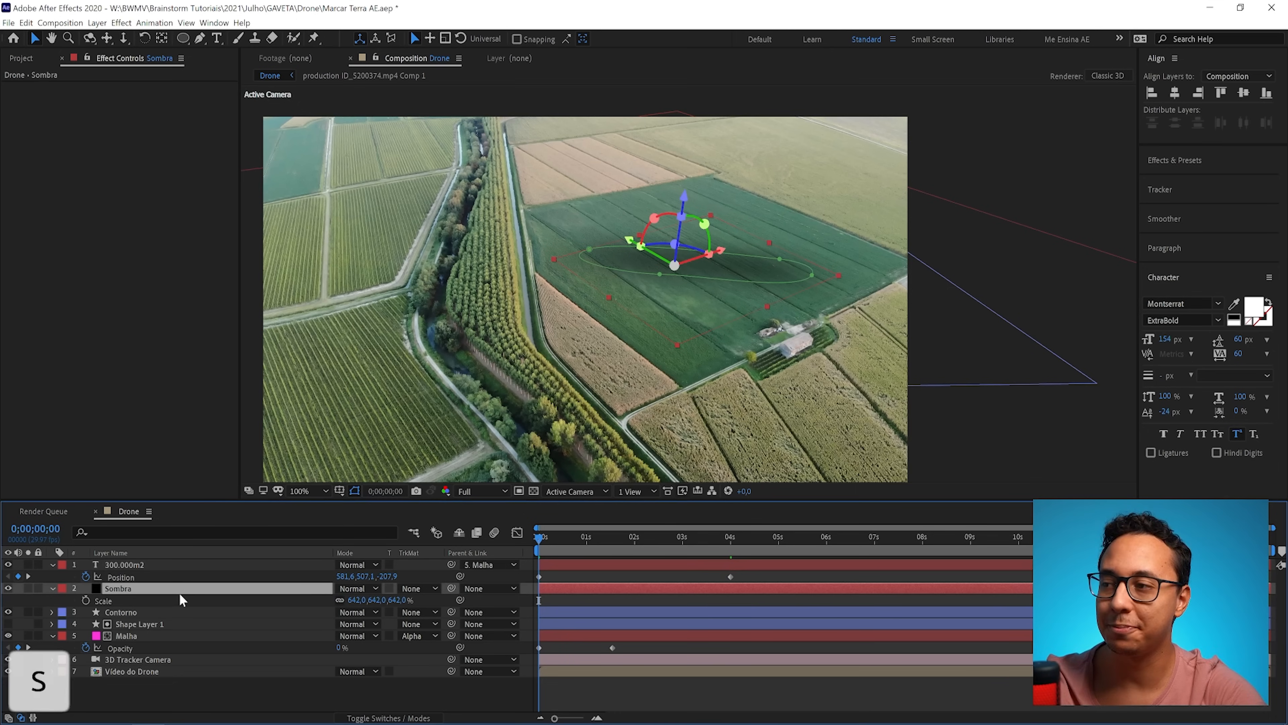
left_click(85, 600)
left_click(732, 542)
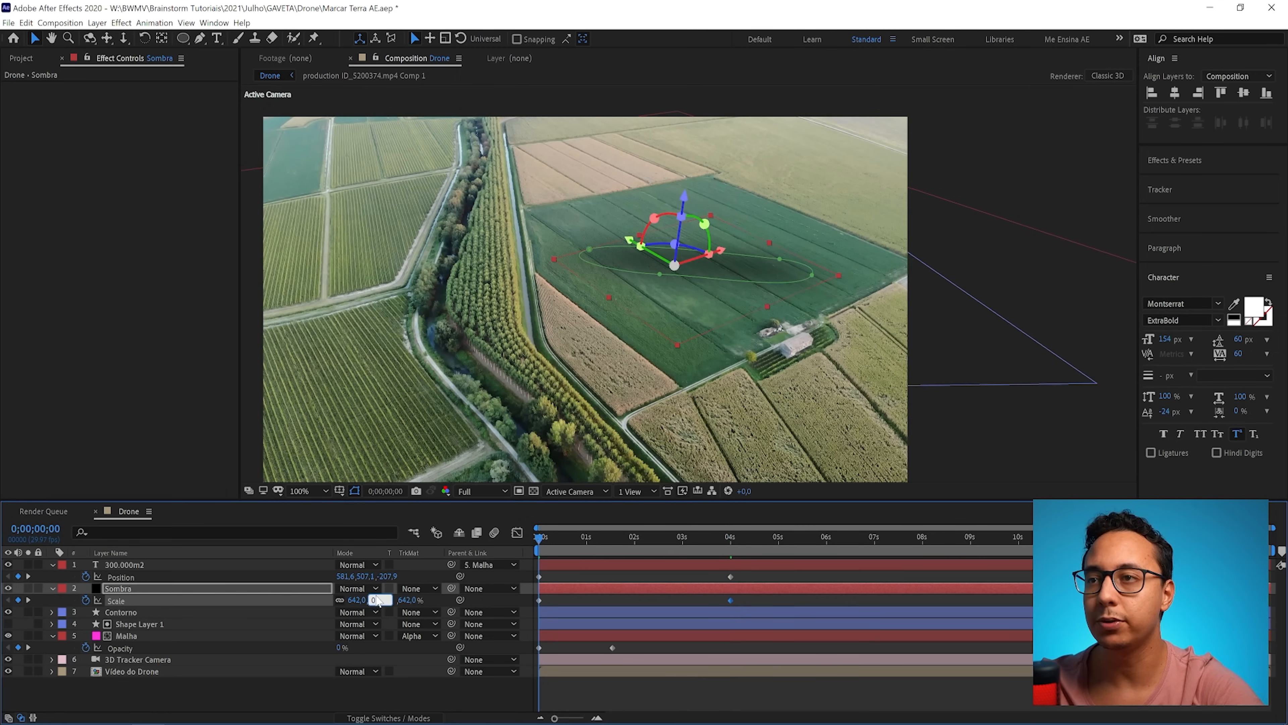
- Preview the text and shadow animation and return to the first frame
left_click_drag(545, 543, 693, 546)
key("space")
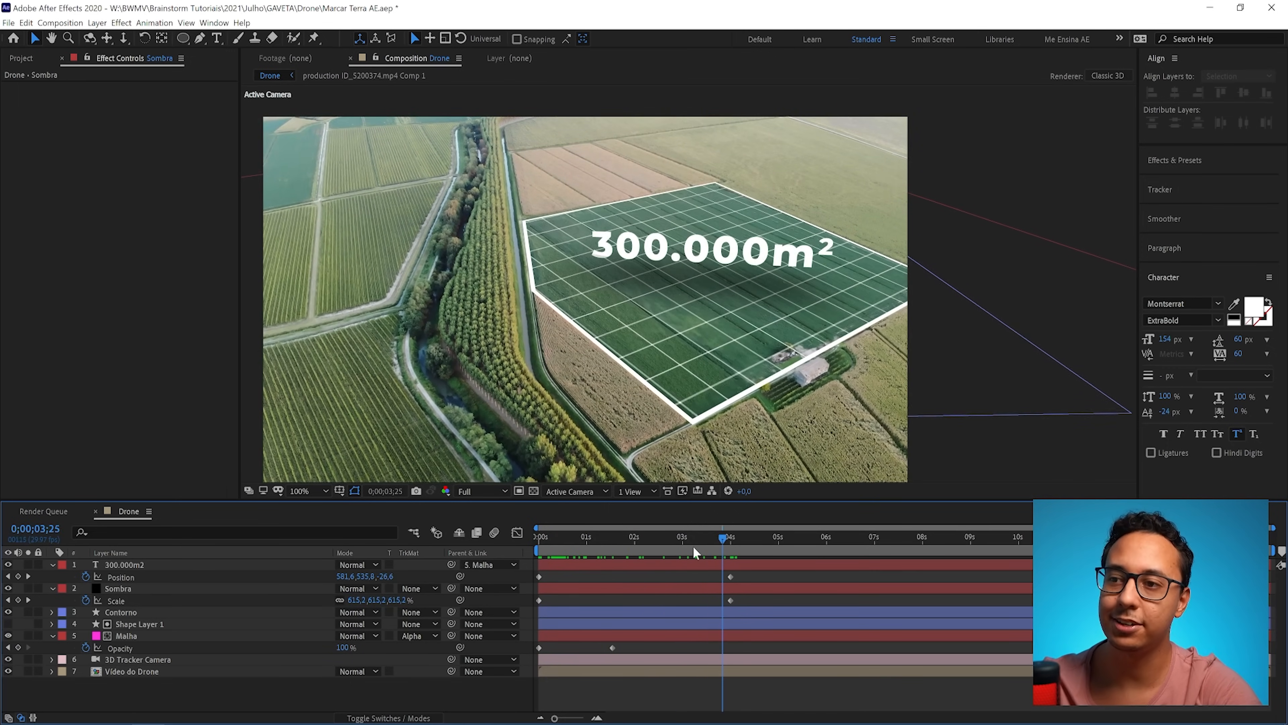
left_click_drag(551, 545, 522, 543)
- Apply Easy Ease to the text's position keyframes and Sombra's scale keyframes
left_click_drag(752, 572, 528, 599)
key("F9")
left_click(517, 532)
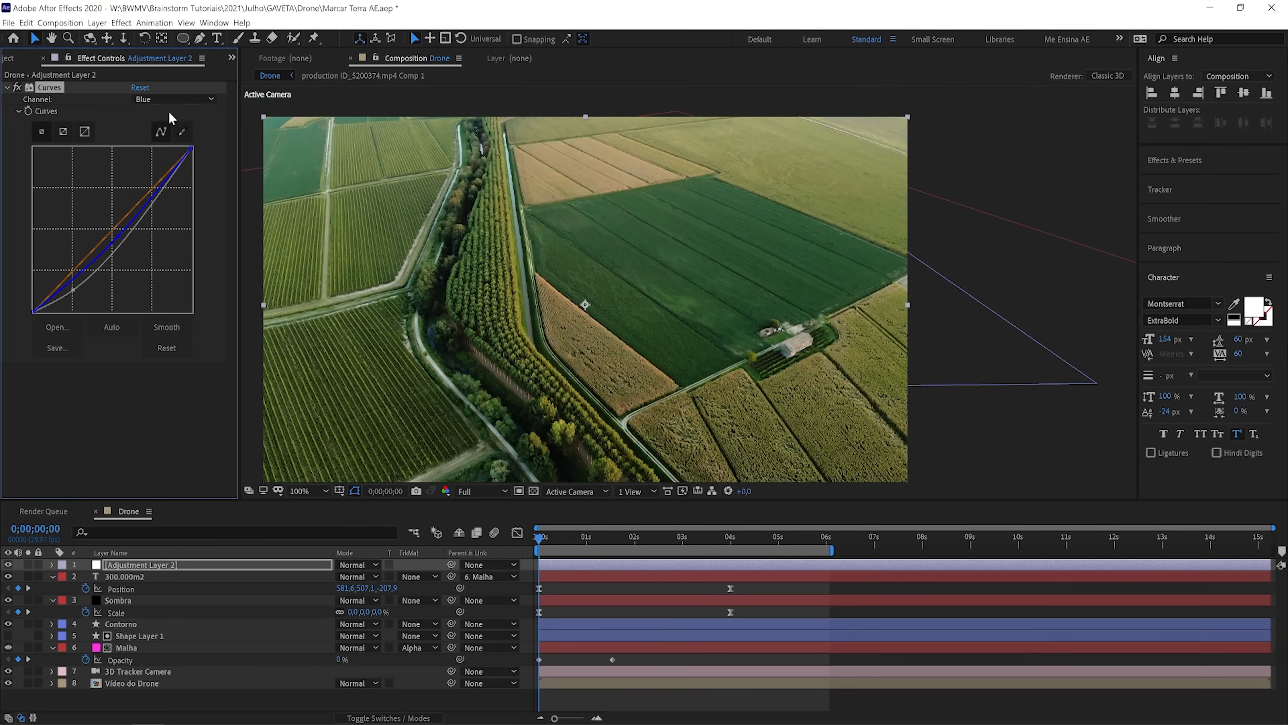
- Switch the channel in Adjustment Layer 2's Curves effect and slightly lower the middle of that channel's curve
left_click(170, 100)
left_click(163, 136)
left_click_drag(113, 229, 114, 234)
left_click(7, 88)
- Add Lumetri Color to Adjustment Layer 2 and set its white balance to temperature 33 and tint -3
right_click(64, 203)
left_click(325, 611)
left_click(18, 110)
mouse_move(137, 168)
left_mouse_down()
mouse_move(163, 169)
mouse_move(135, 180)
left_mouse_up()
- Set Lumetri Color's creative Faded Film adjustment to about 17
left_click(19, 335)
scroll(149, 358, "down", 3)
left_click_drag(172, 412, 174, 412)
left_click(19, 272)
left_click(18, 311)
scroll(101, 325, "down", 3)
left_click_drag(138, 312, 147, 312)
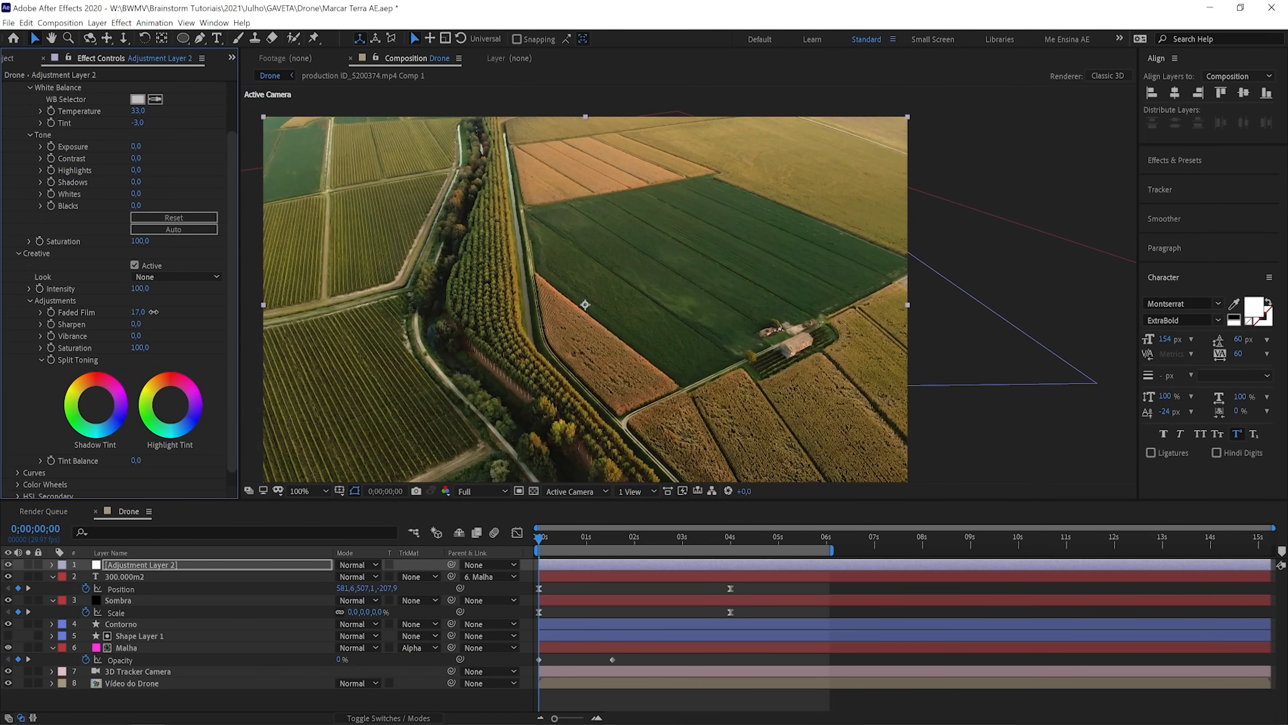
left_click(19, 253)
left_click(6, 100)
- Preview the color-graded animation of the grid, outline, text and shadow from the start
right_click(228, 703)
left_click(639, 589)
key("space")
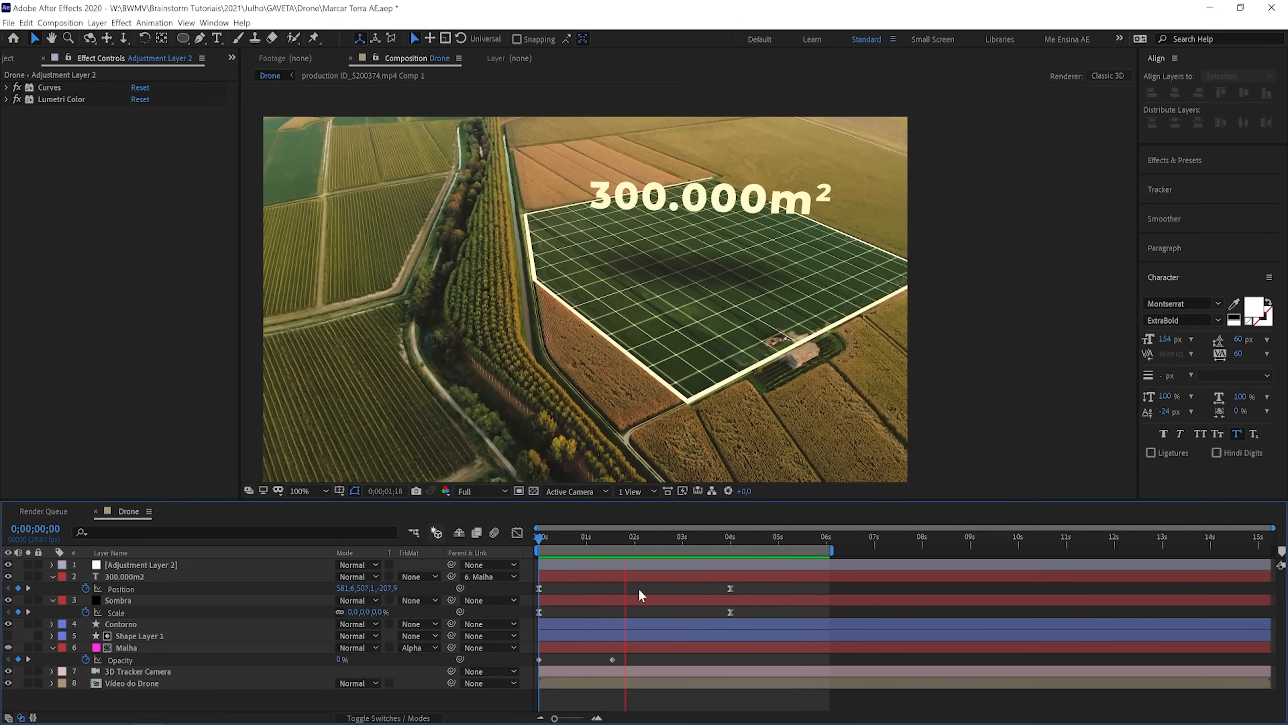